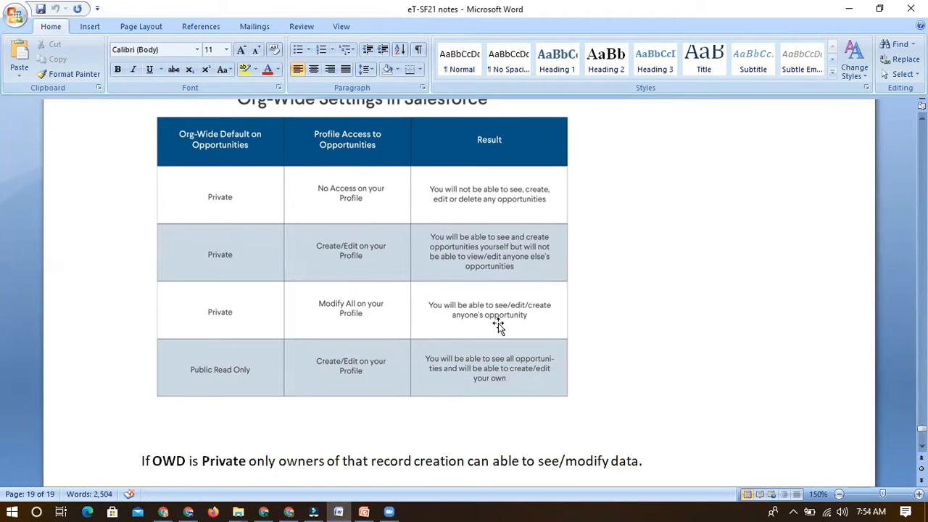
- Review the notes on org-wide defaults and the list of record-sharing methods, including Public Groups and Queues
{"action": "scroll", "coordinate": [363, 314], "scroll_direction": "down", "scroll_amount": 5}
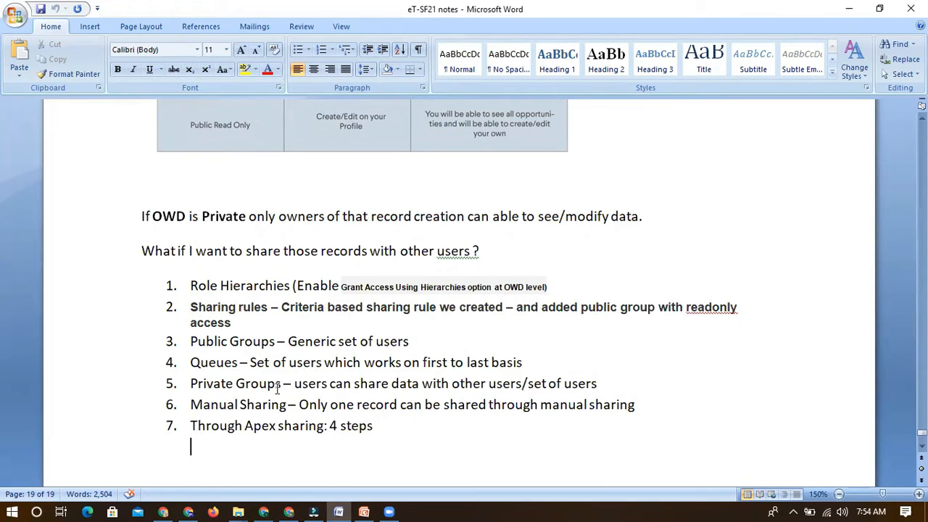
{"action": "scroll", "coordinate": [236, 424], "scroll_direction": "down", "scroll_amount": 1}
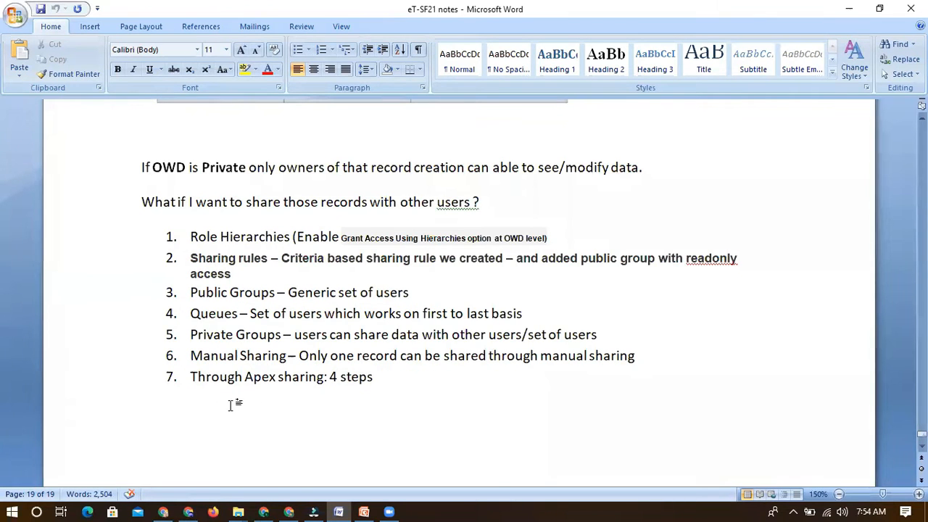
{"action": "scroll", "coordinate": [228, 391], "scroll_direction": "up", "scroll_amount": 5}
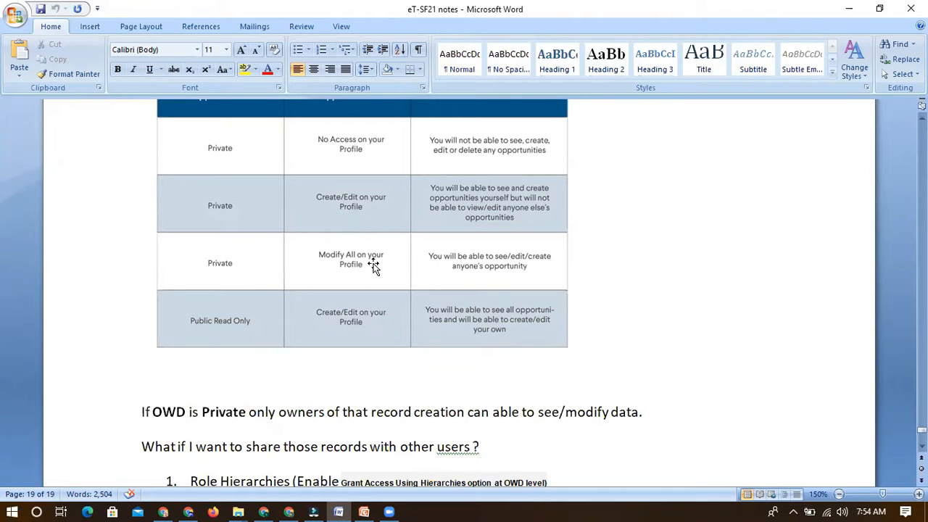
{"action": "scroll", "coordinate": [373, 266], "scroll_direction": "down", "scroll_amount": 6}
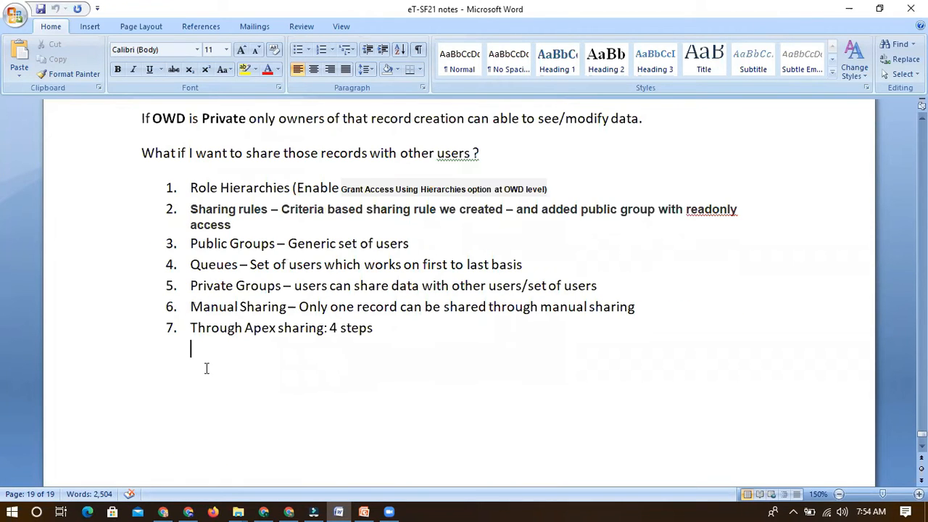
{"action": "scroll", "coordinate": [207, 363], "scroll_direction": "up", "scroll_amount": 1}
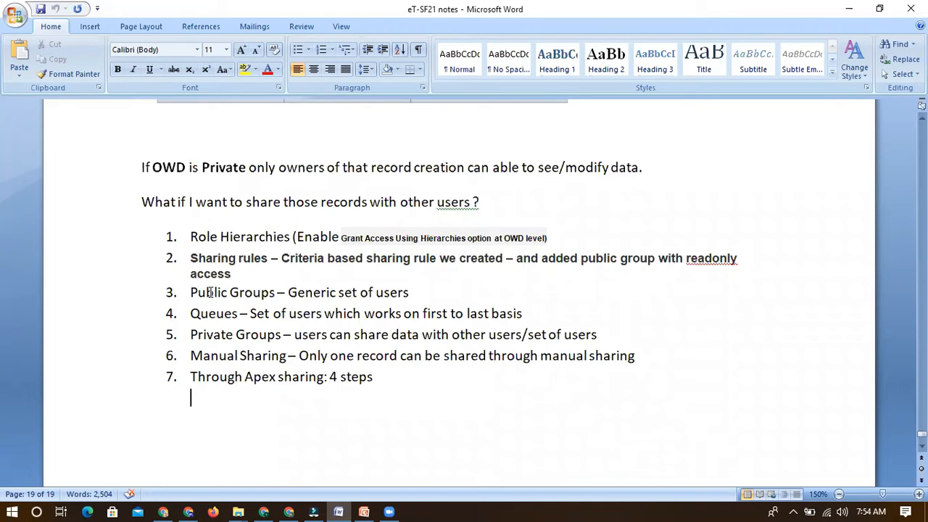
{"action": "left_click_drag", "start_coordinate": [190, 292], "coordinate": [277, 292]}
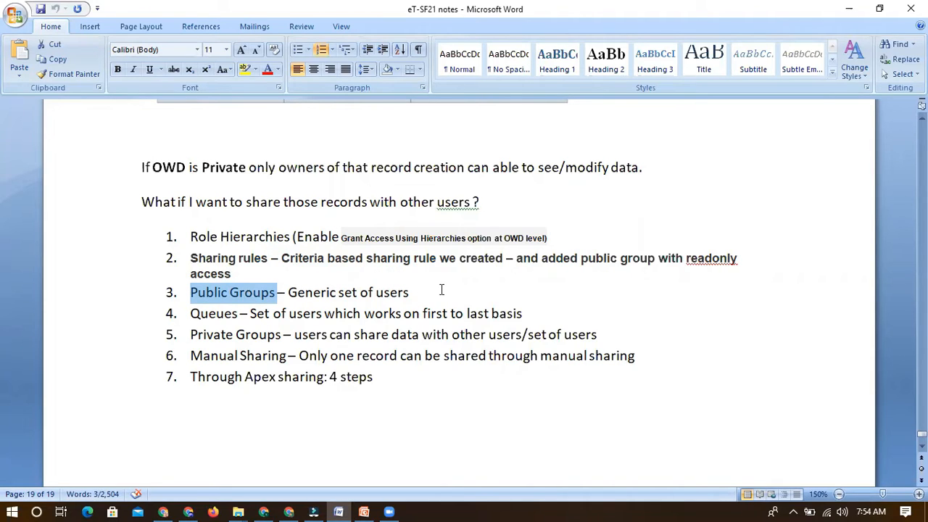
{"action": "double_click", "coordinate": [212, 314]}
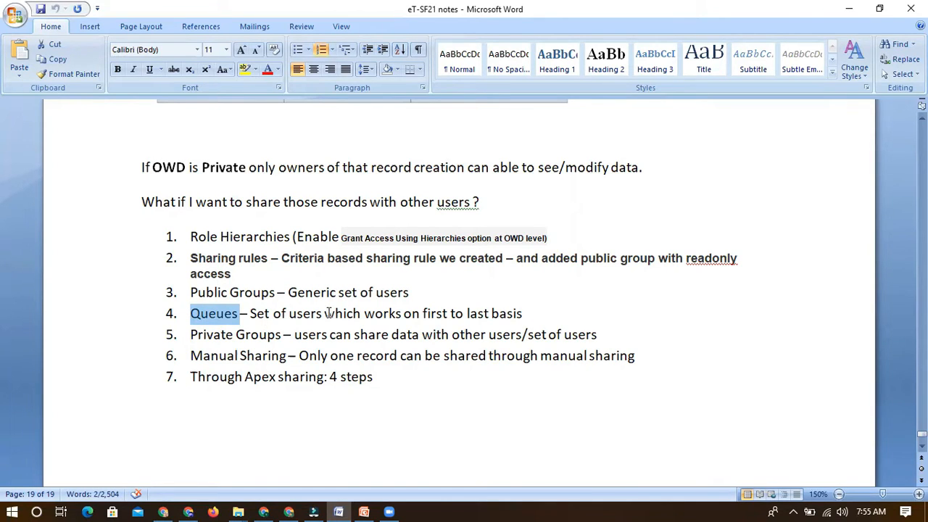
- Append "and set those users as owners" to the end of the Queues item in the record-sharing list
{"action": "left_click", "coordinate": [543, 315]}
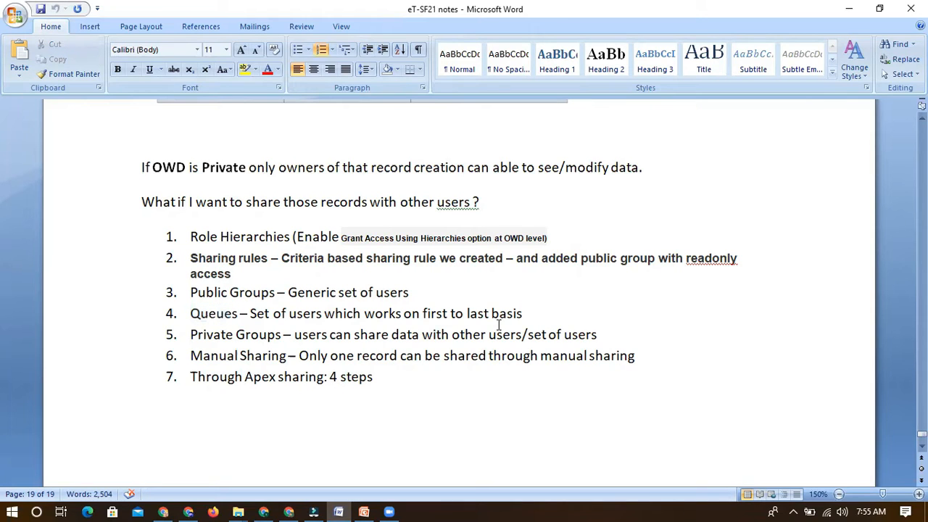
{"action": "type", "text": "and set"}
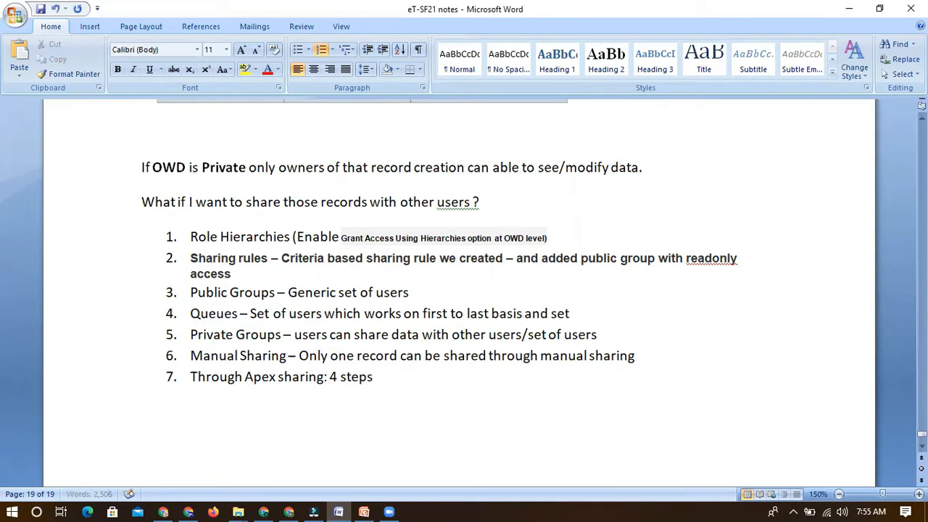
{"action": "type", "text": " that"}
{"action": "key", "text": "BackSpace"}
{"action": "key", "text": "BackSpace"}
{"action": "type", "text": "ose"}
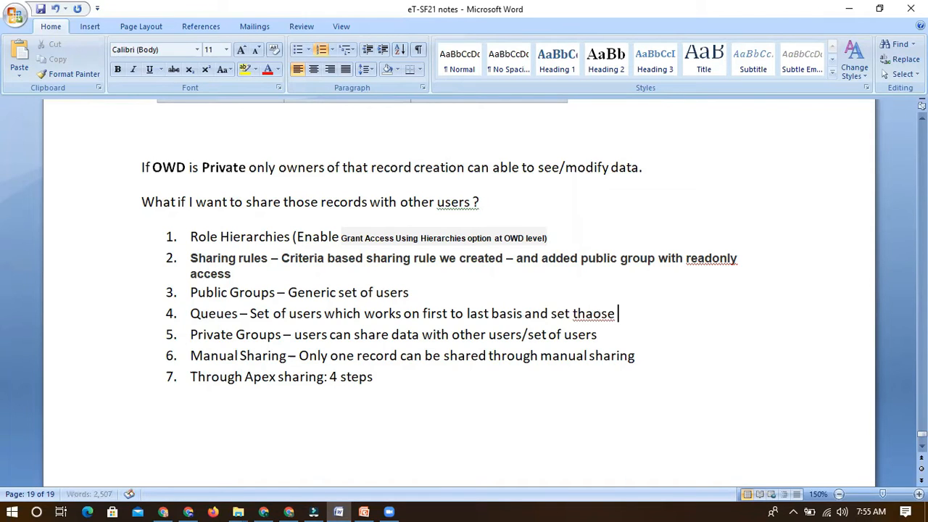
{"action": "key", "text": "BackSpace"}
{"action": "key", "text": "BackSpace"}
{"action": "key", "text": "BackSpace"}
{"action": "key", "text": "BackSpace"}
{"action": "type", "text": "ose users as owners"}
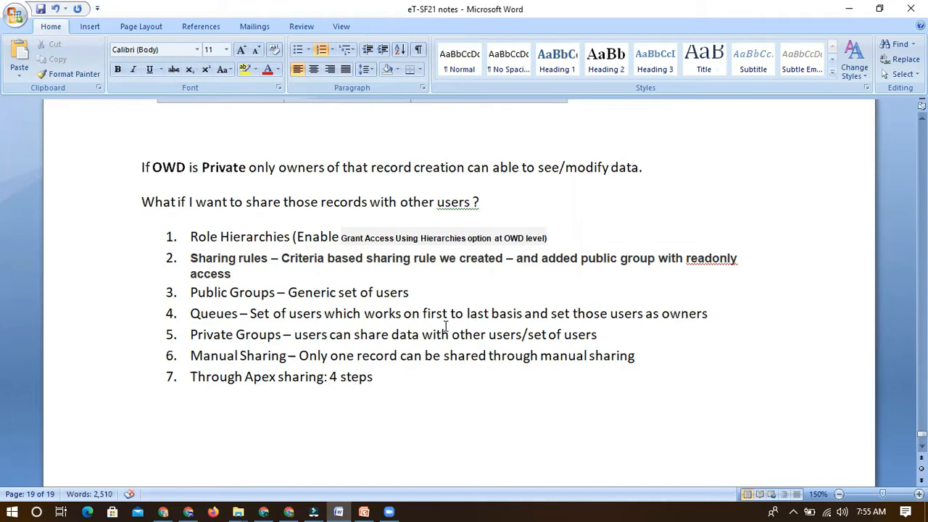
{"action": "double_click", "coordinate": [212, 315]}
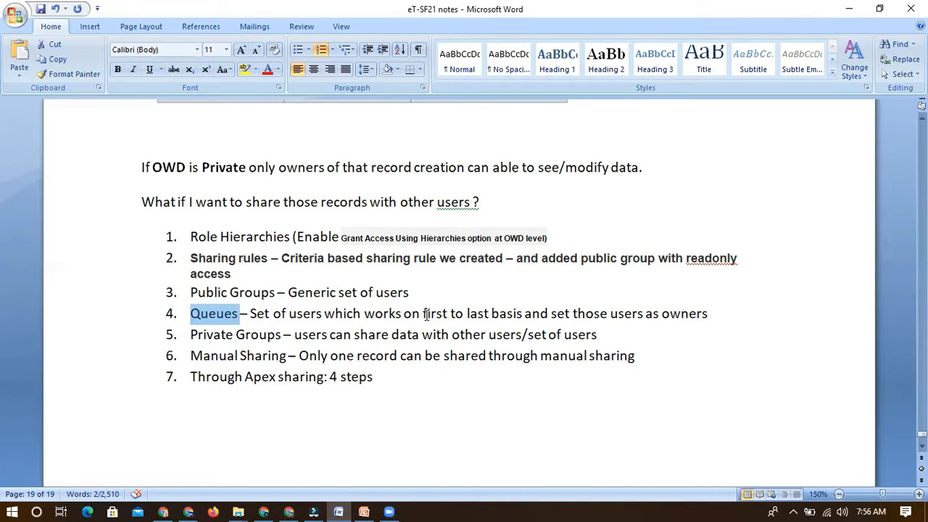
{"action": "left_click_drag", "start_coordinate": [426, 314], "coordinate": [490, 314]}
{"action": "left_click_drag", "start_coordinate": [191, 290], "coordinate": [276, 292]}
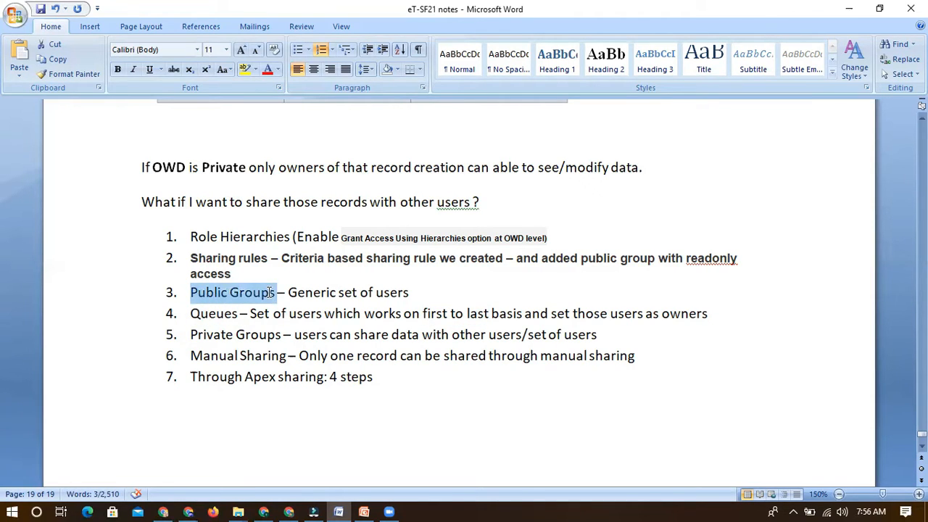
{"action": "left_click", "coordinate": [415, 292]}
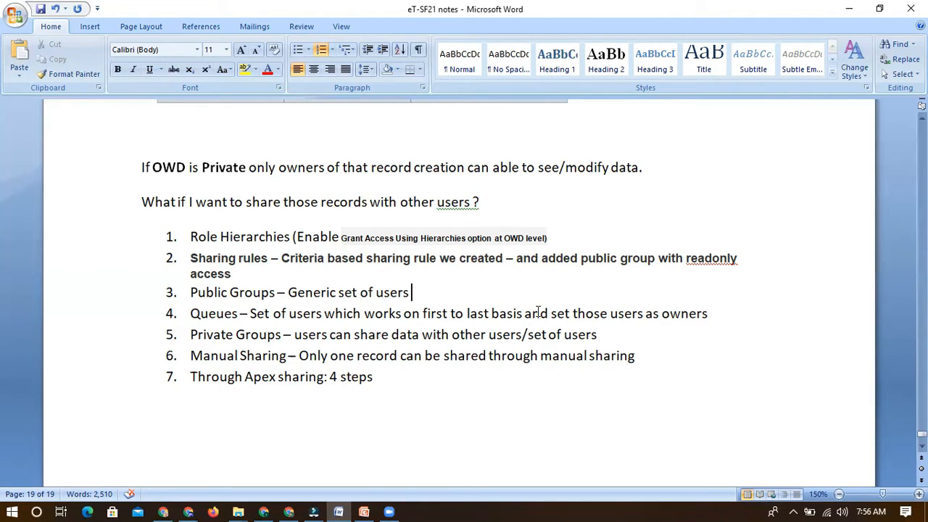
- Switch to Salesforce, change to the Hospital Me app and open the first record under Recent Doctors
{"action": "left_click", "coordinate": [289, 512]}
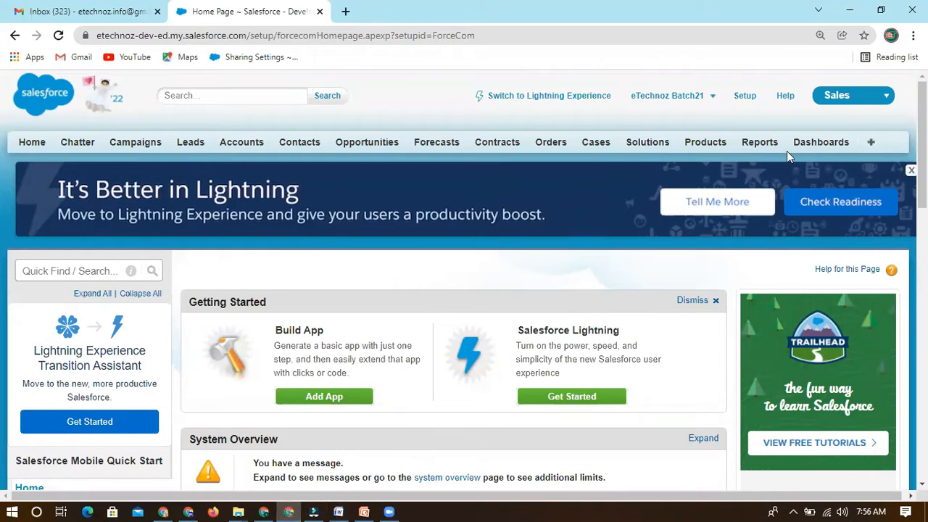
{"action": "left_click", "coordinate": [848, 98]}
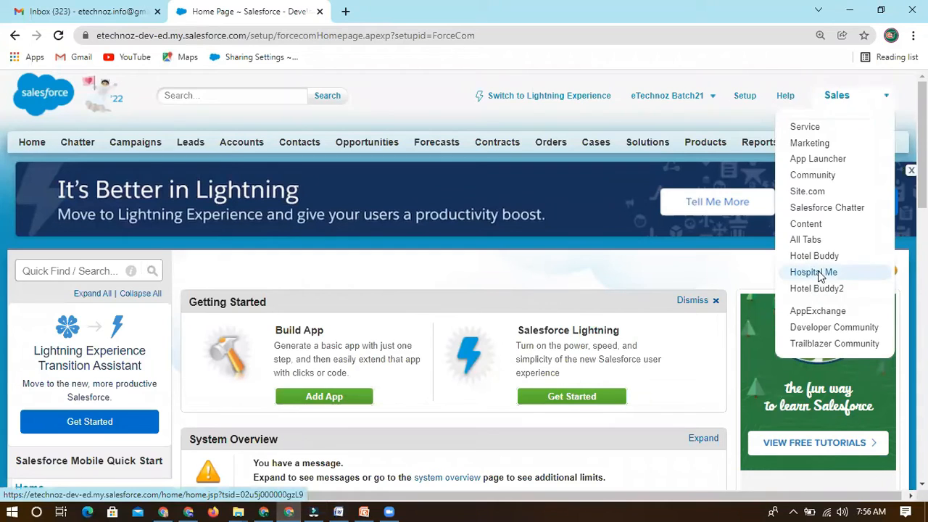
{"action": "left_click", "coordinate": [813, 273]}
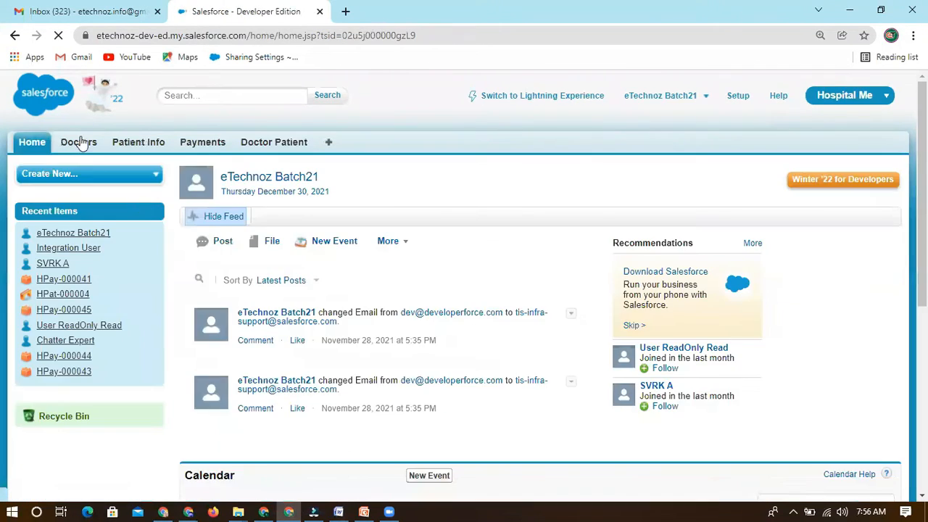
{"action": "left_click", "coordinate": [80, 143]}
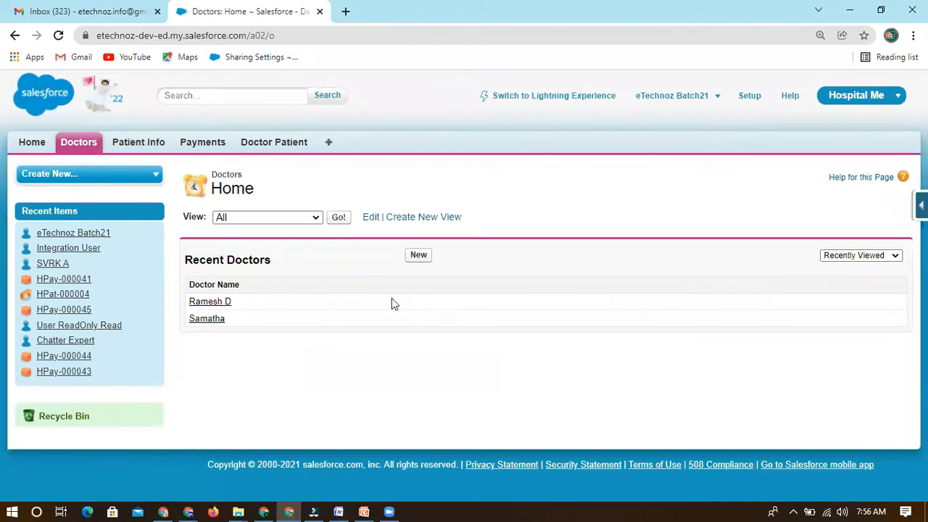
{"action": "left_click", "coordinate": [214, 302]}
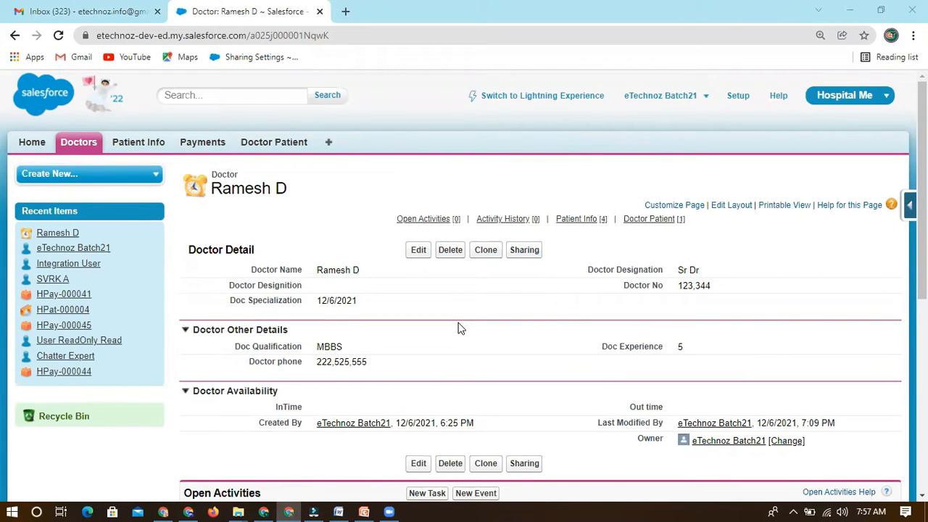
{"action": "key", "text": "alt+Tab"}
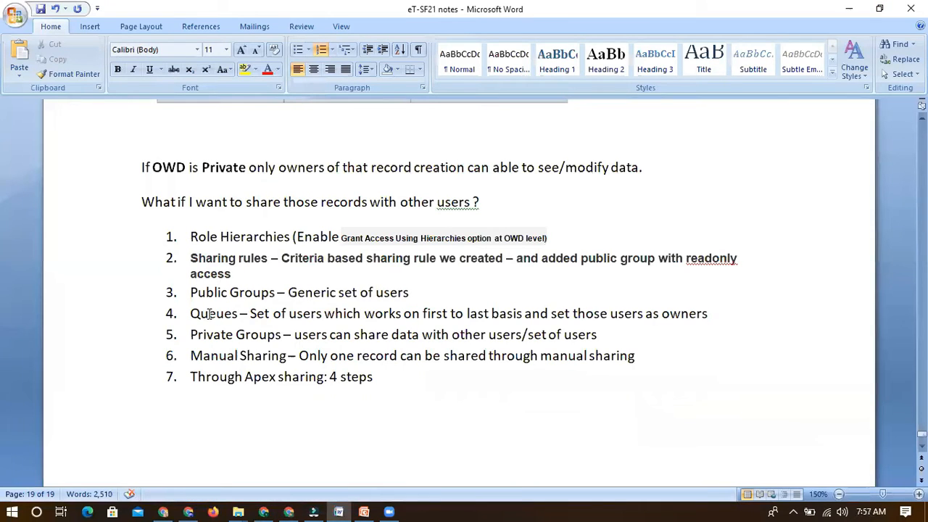
{"action": "key", "text": "alt+Tab"}
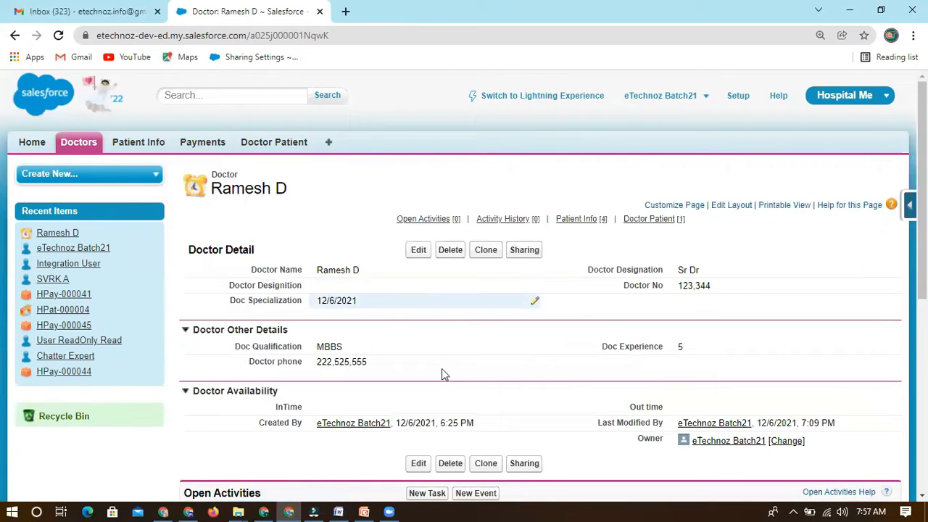
- Search the doctor's record page for "own" and look at the details of the user in the Owner field
{"action": "scroll", "coordinate": [553, 350], "scroll_direction": "down", "scroll_amount": 2}
{"action": "scroll", "coordinate": [552, 350], "scroll_direction": "down", "scroll_amount": 1}
{"action": "scroll", "coordinate": [488, 295], "scroll_direction": "up", "scroll_amount": 2}
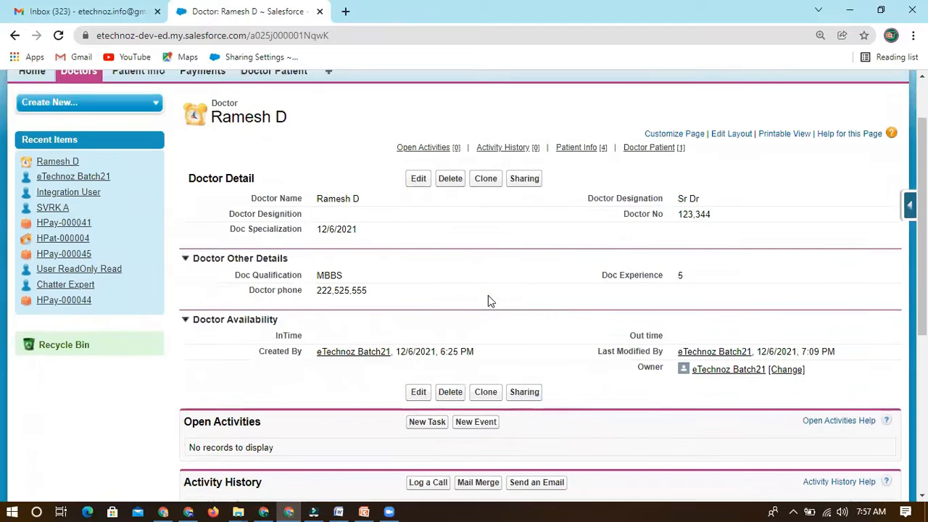
{"action": "key", "text": "ctrl+f"}
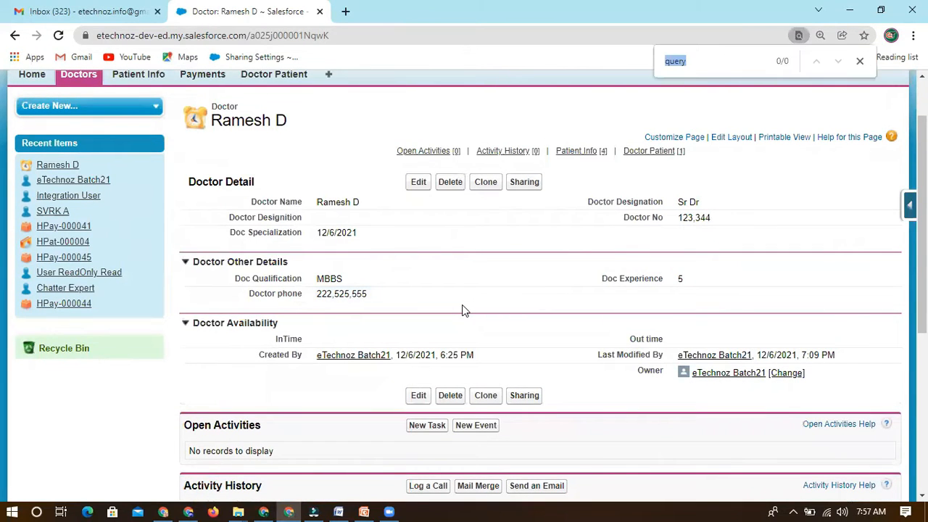
{"action": "type", "text": "own"}
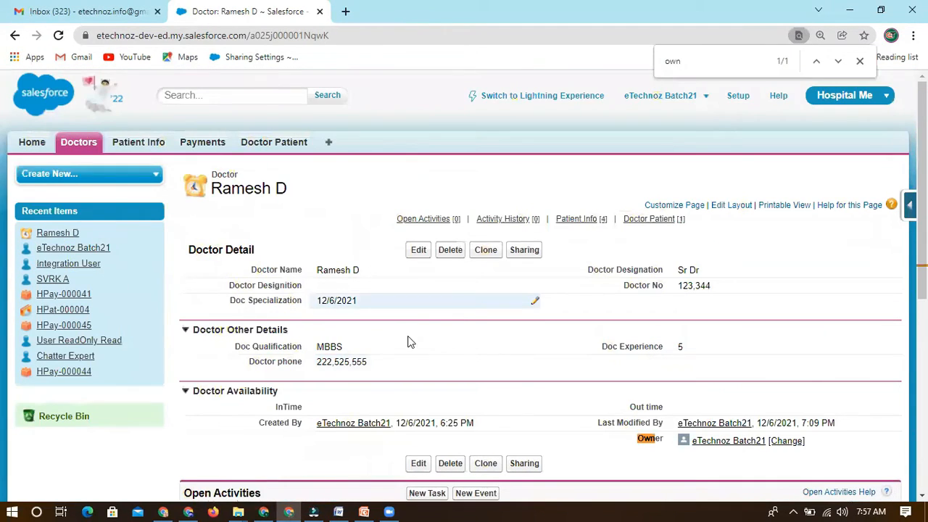
{"action": "scroll", "coordinate": [608, 331], "scroll_direction": "down", "scroll_amount": 1}
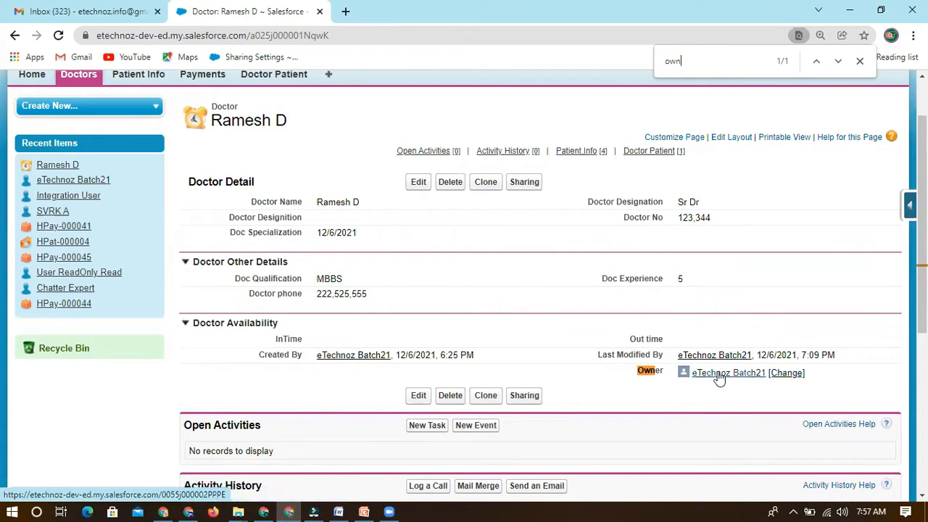
{"action": "mouse_move", "coordinate": [741, 381]}
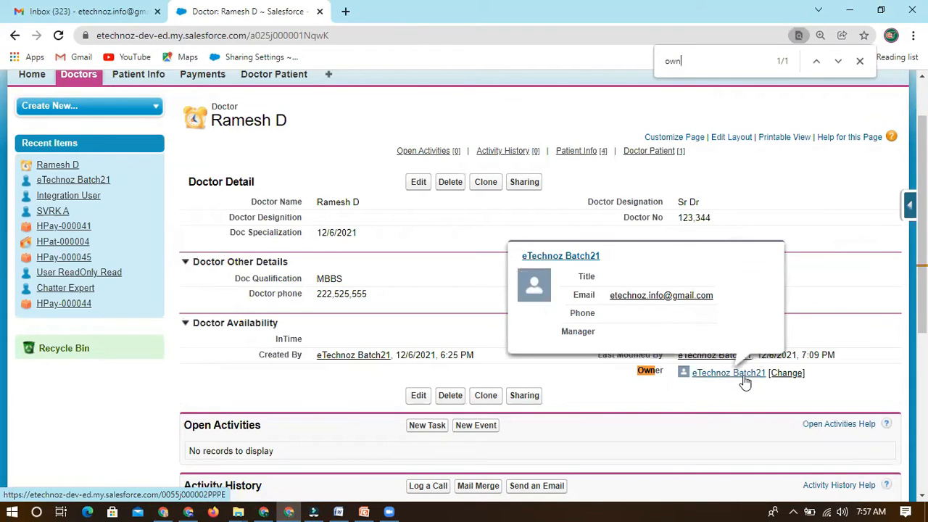
- On the doctor's ownership form, set the new owner to the queue "Queue NA users Doc" and enable Send Notification Email
{"action": "left_click", "coordinate": [789, 377]}
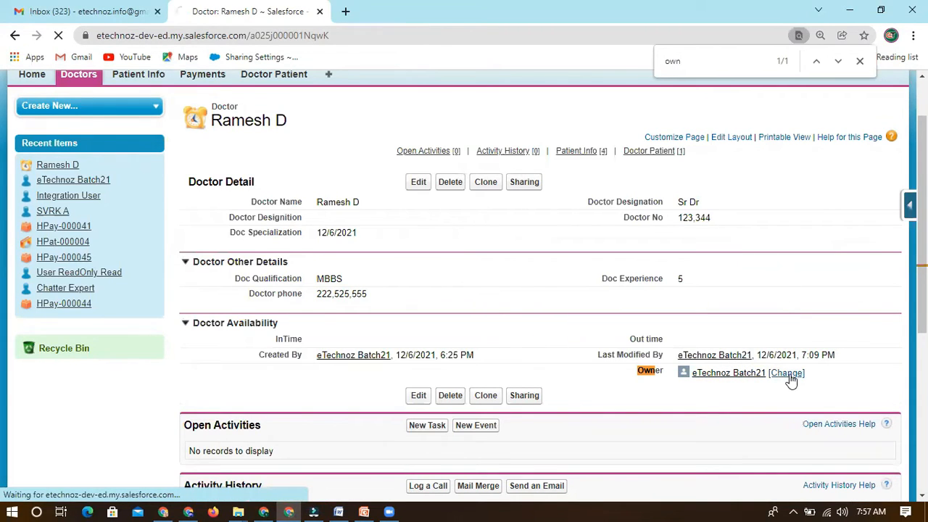
{"action": "left_click", "coordinate": [355, 283]}
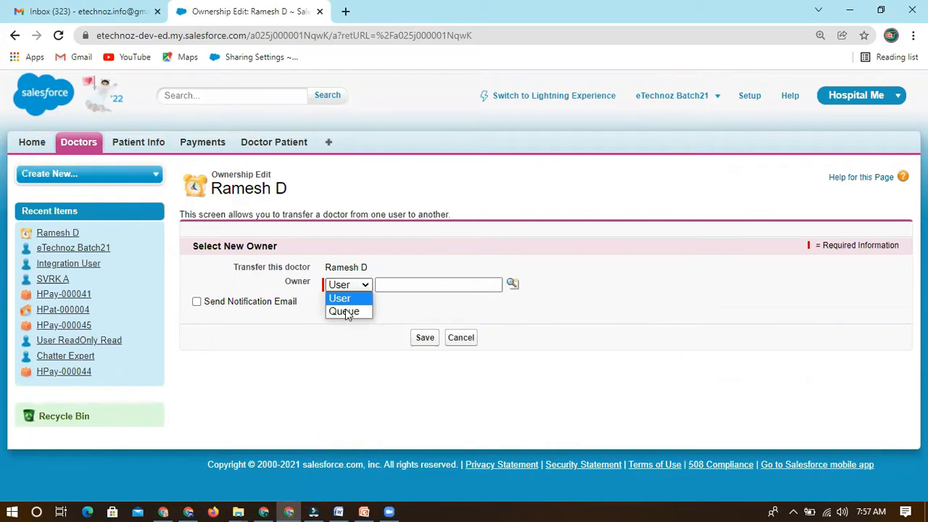
{"action": "left_click", "coordinate": [345, 311]}
{"action": "left_click", "coordinate": [513, 284]}
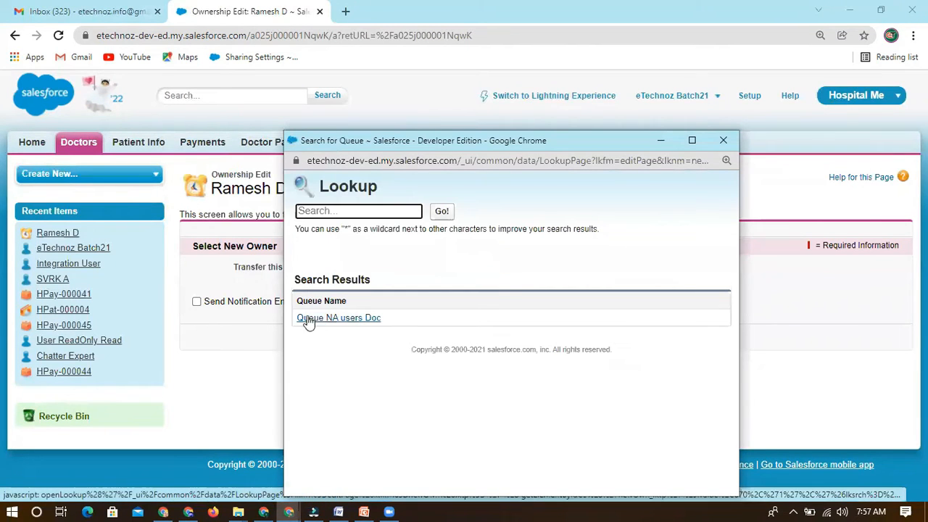
{"action": "left_click", "coordinate": [365, 322]}
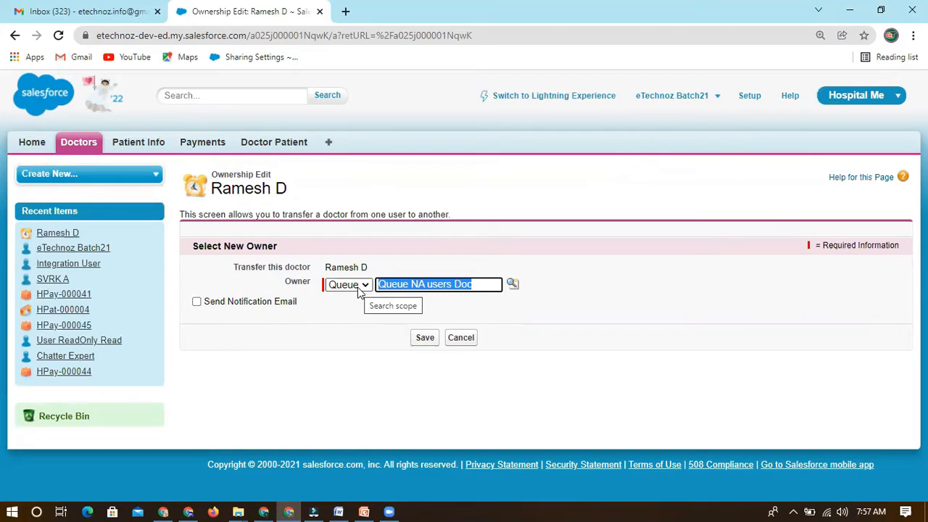
{"action": "left_click", "coordinate": [198, 302]}
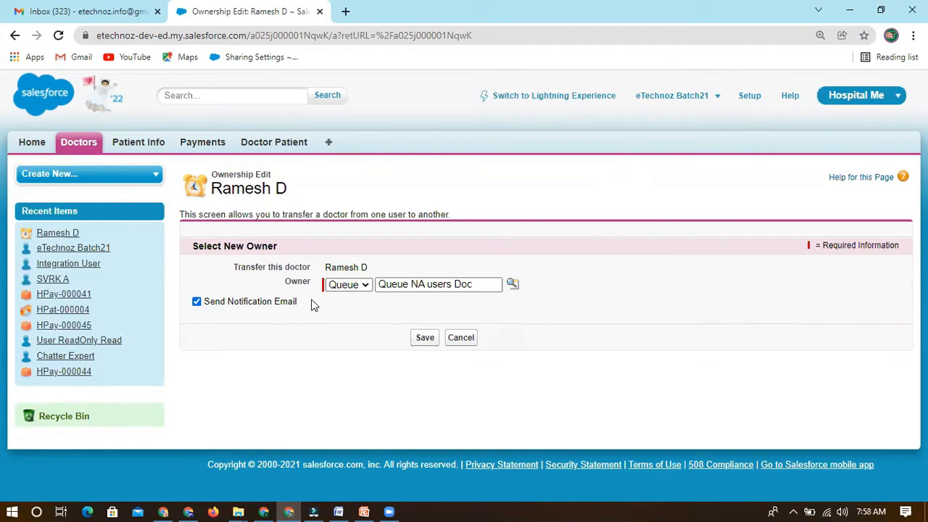
{"action": "left_click", "coordinate": [355, 285]}
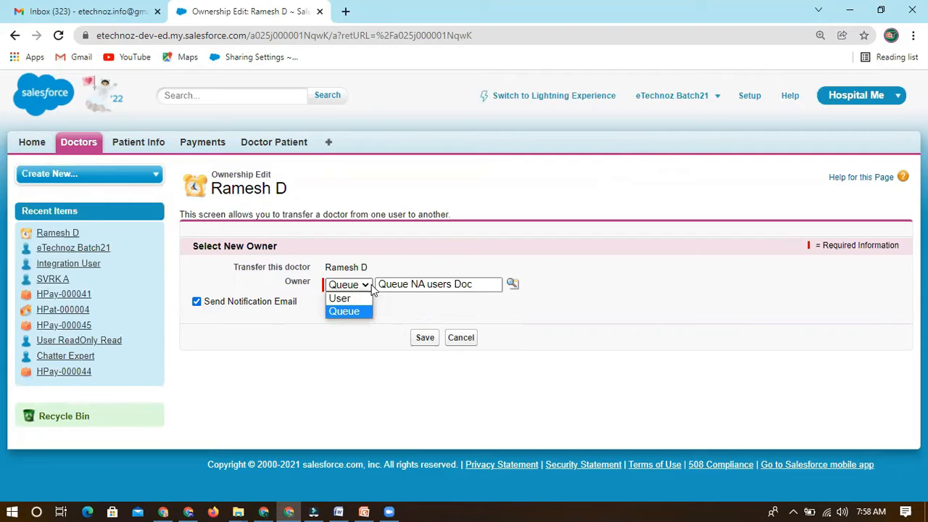
{"action": "left_click", "coordinate": [402, 305]}
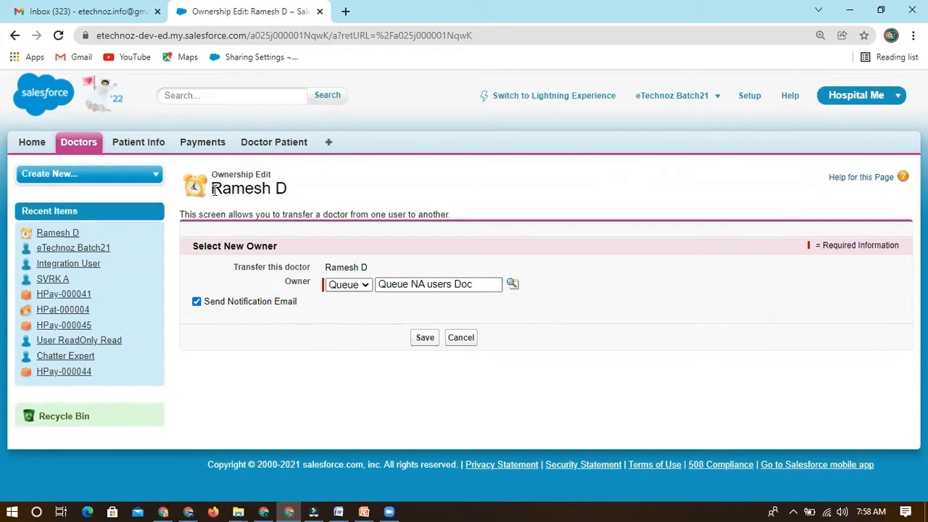
{"action": "left_click_drag", "start_coordinate": [254, 190], "coordinate": [296, 195]}
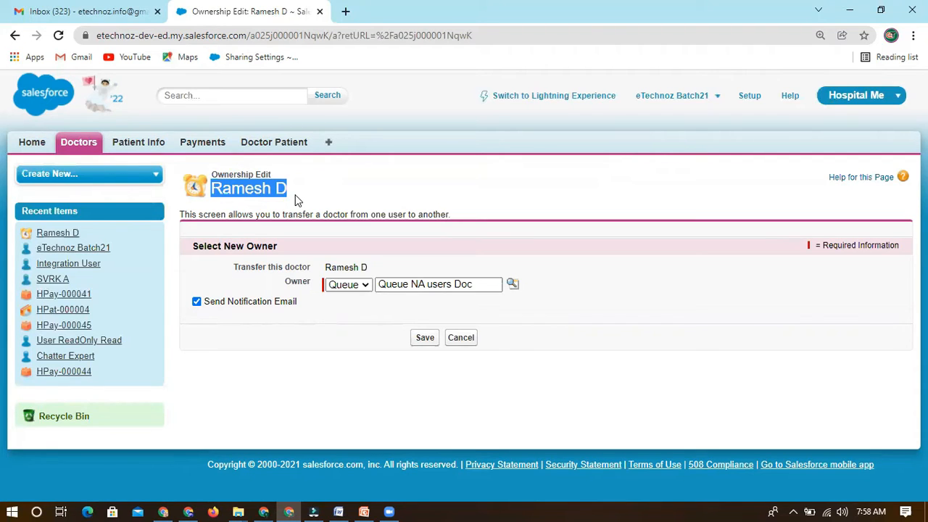
{"action": "left_click", "coordinate": [324, 328]}
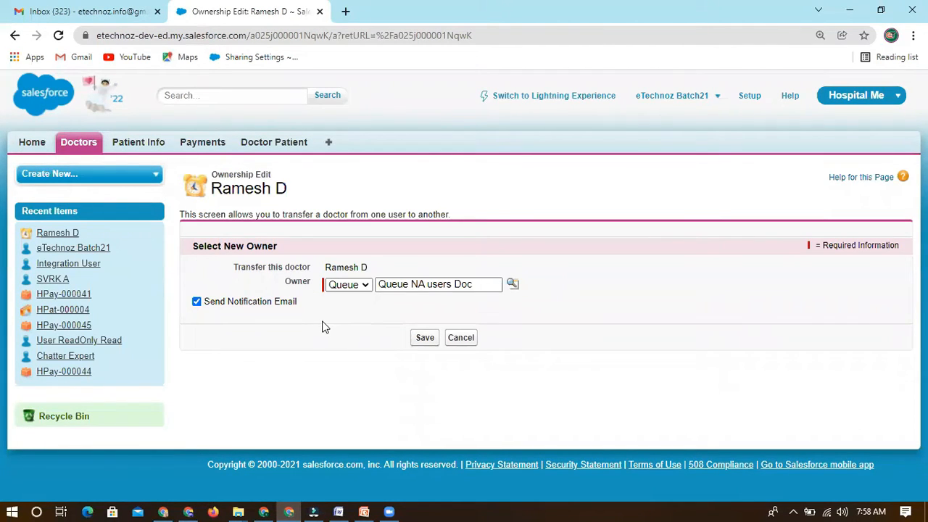
- Save the doctor record's ownership transfer to the queue and check the record's Owner and Created By fields
{"action": "left_click", "coordinate": [422, 338]}
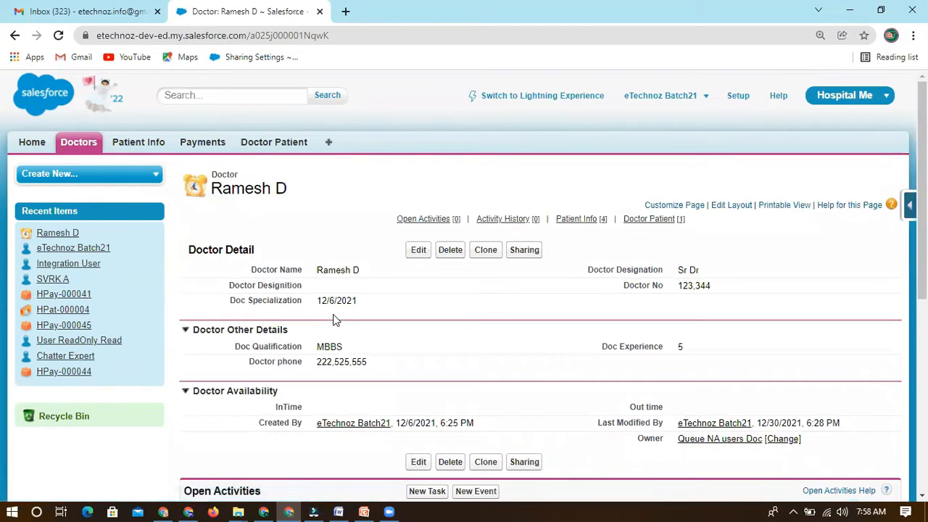
{"action": "scroll", "coordinate": [822, 420], "scroll_direction": "down", "scroll_amount": 1}
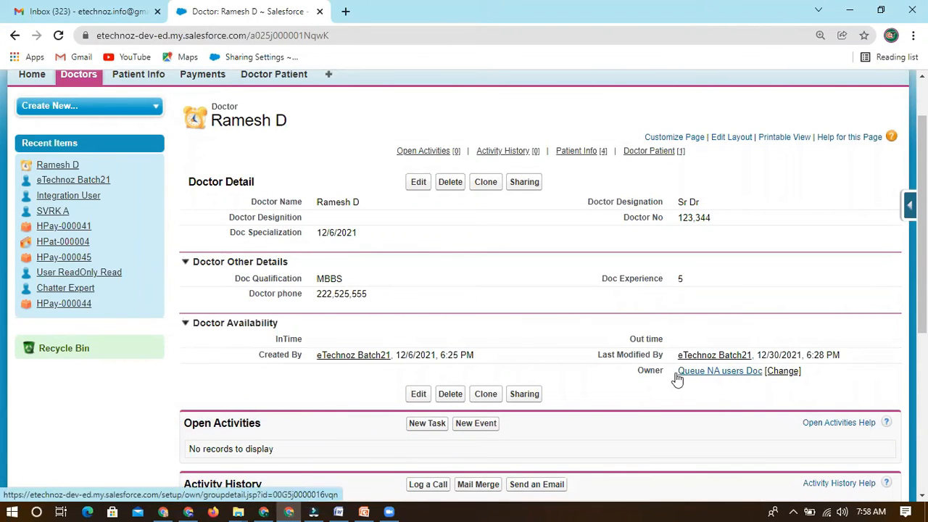
{"action": "left_click_drag", "start_coordinate": [636, 370], "coordinate": [664, 374]}
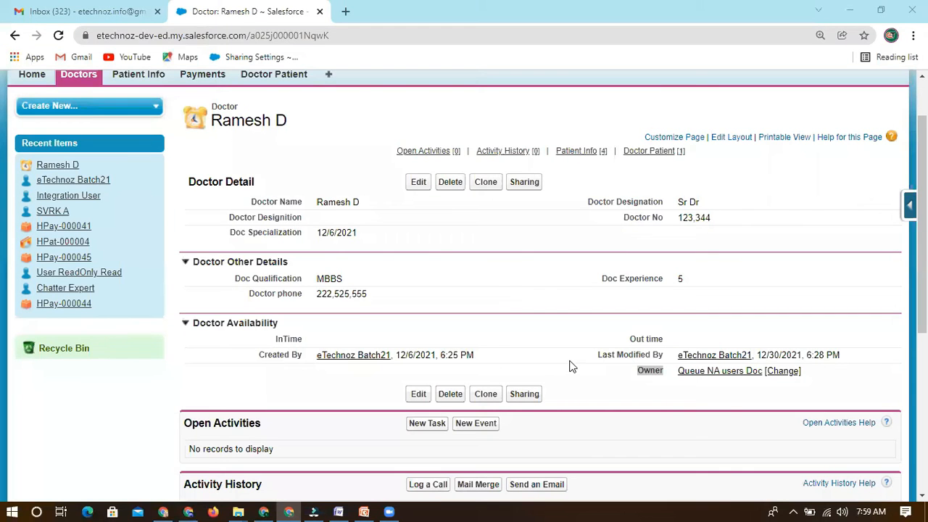
{"action": "left_click", "coordinate": [638, 382]}
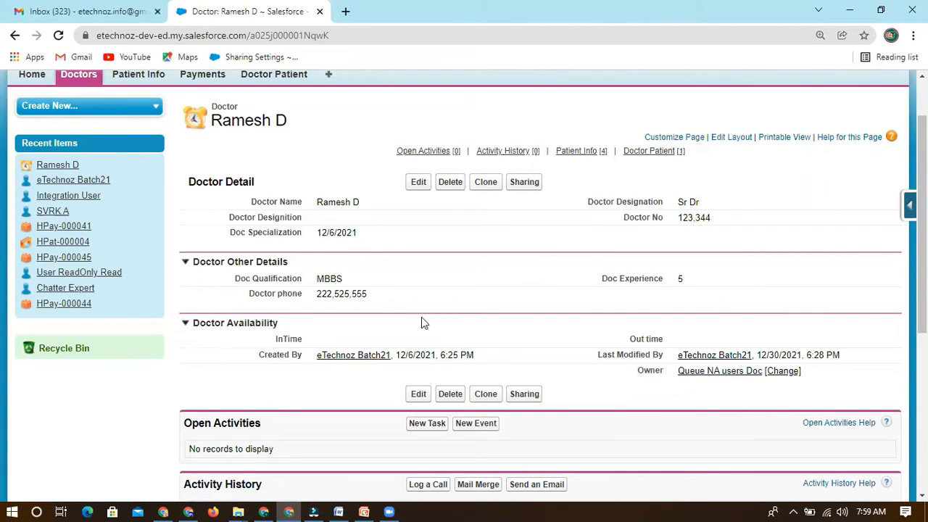
{"action": "left_click_drag", "start_coordinate": [260, 355], "coordinate": [300, 354]}
{"action": "left_click", "coordinate": [293, 374]}
{"action": "left_click_drag", "start_coordinate": [212, 119], "coordinate": [314, 129]}
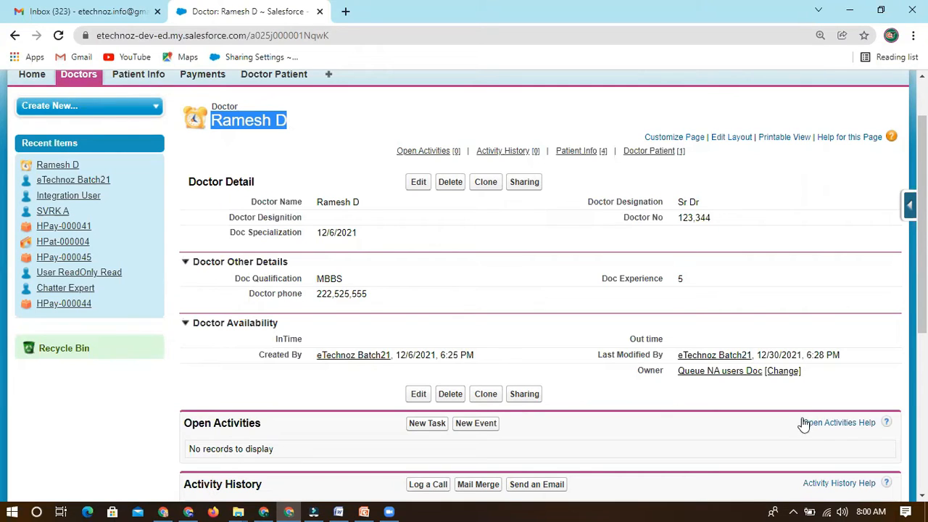
- Open the owning queue from the doctor record in a new browser tab and examine its members and their types
{"action": "right_click", "coordinate": [712, 369]}
{"action": "left_click", "coordinate": [741, 382]}
{"action": "left_click", "coordinate": [380, 10]}
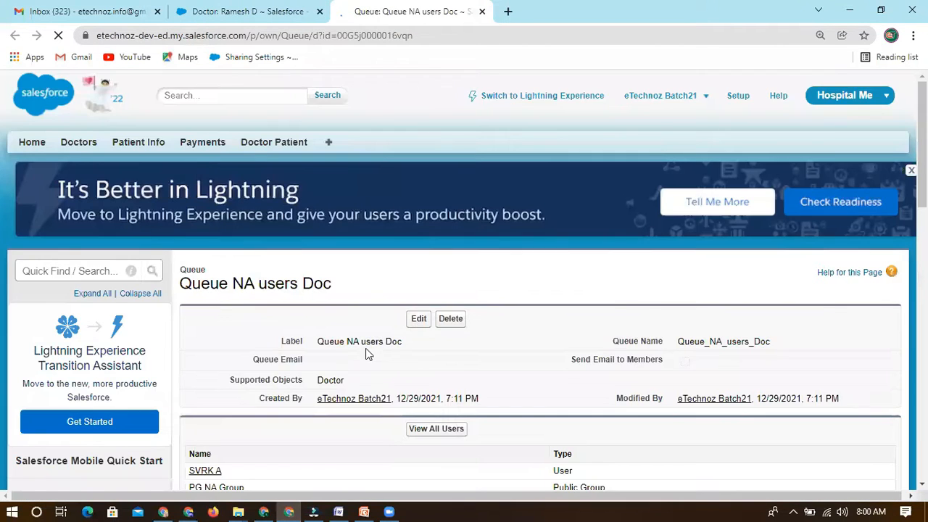
{"action": "scroll", "coordinate": [367, 352], "scroll_direction": "down", "scroll_amount": 4}
{"action": "scroll", "coordinate": [296, 252], "scroll_direction": "up", "scroll_amount": 1}
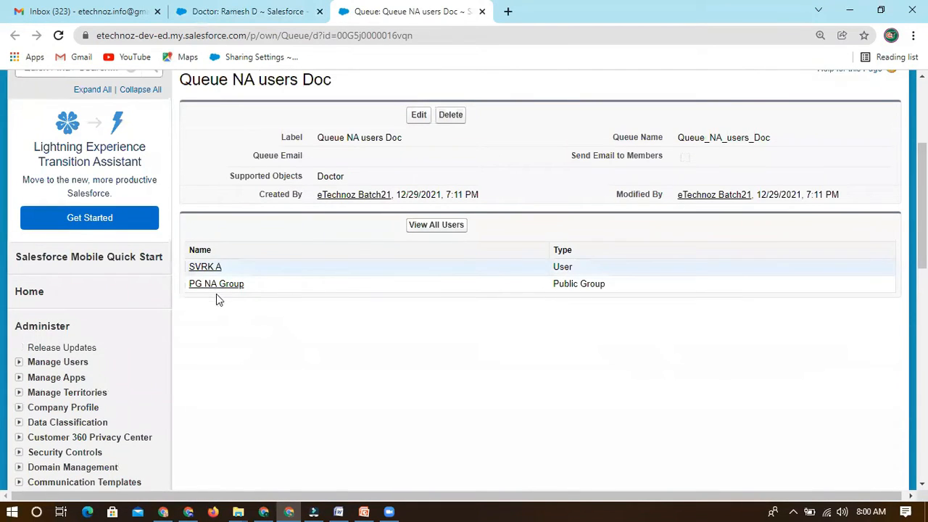
{"action": "left_click_drag", "start_coordinate": [625, 293], "coordinate": [544, 294]}
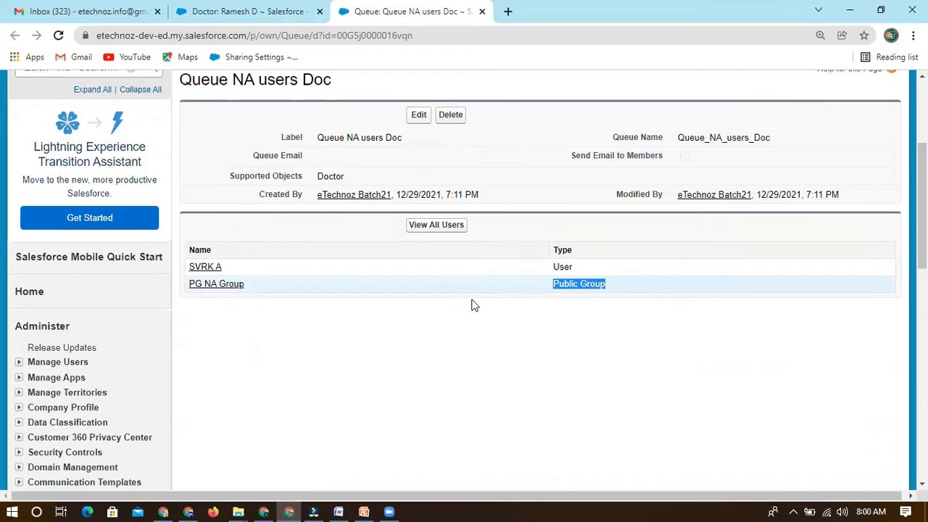
{"action": "scroll", "coordinate": [474, 305], "scroll_direction": "up", "scroll_amount": 1}
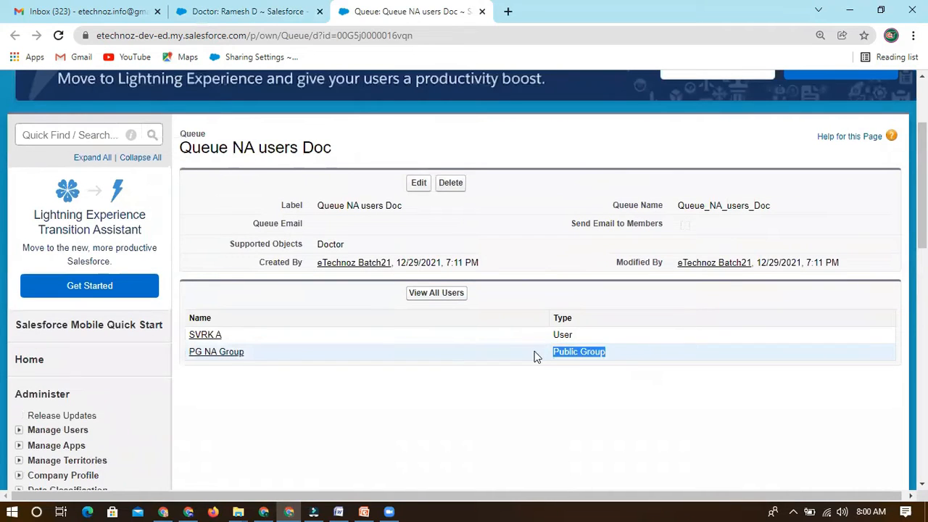
{"action": "left_click_drag", "start_coordinate": [584, 334], "coordinate": [539, 336]}
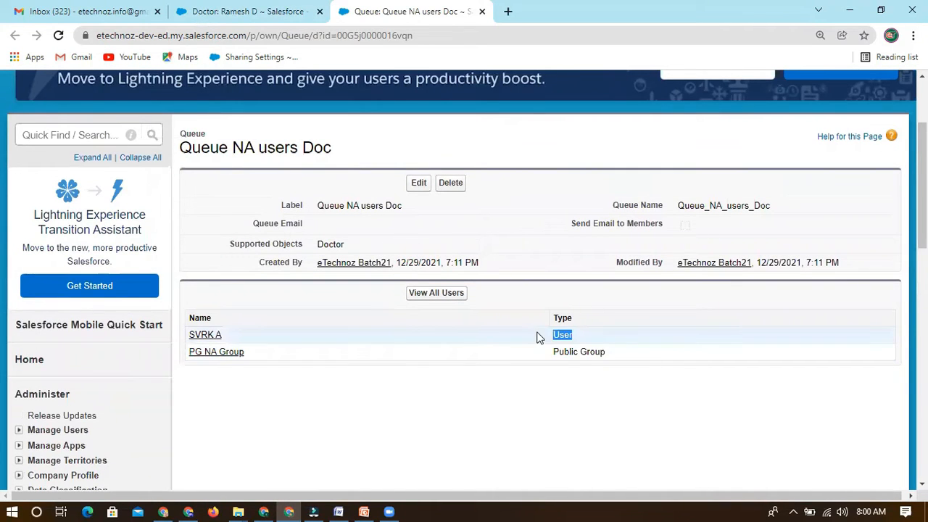
{"action": "left_click_drag", "start_coordinate": [607, 354], "coordinate": [549, 336]}
{"action": "left_click", "coordinate": [630, 352]}
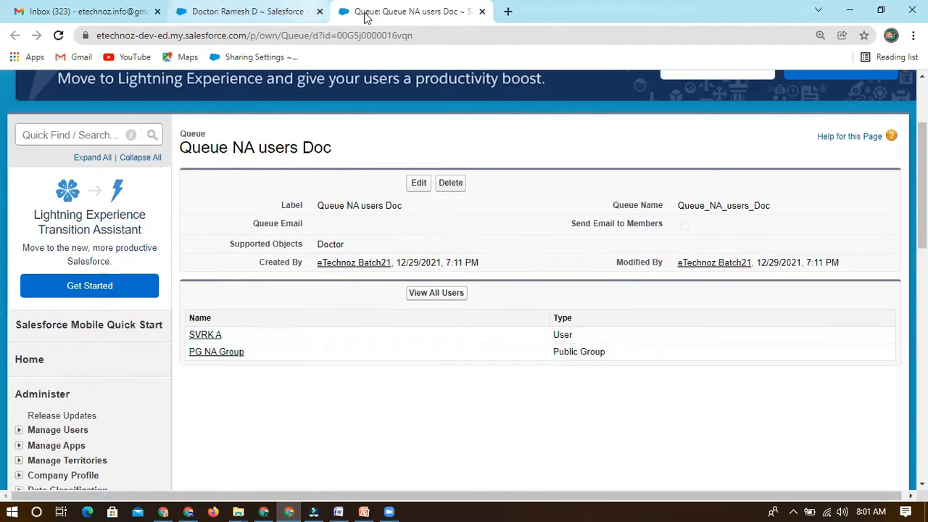
- Compare the doctor record's Owner field with the member list of Queue NA users Doc
{"action": "left_click", "coordinate": [270, 14]}
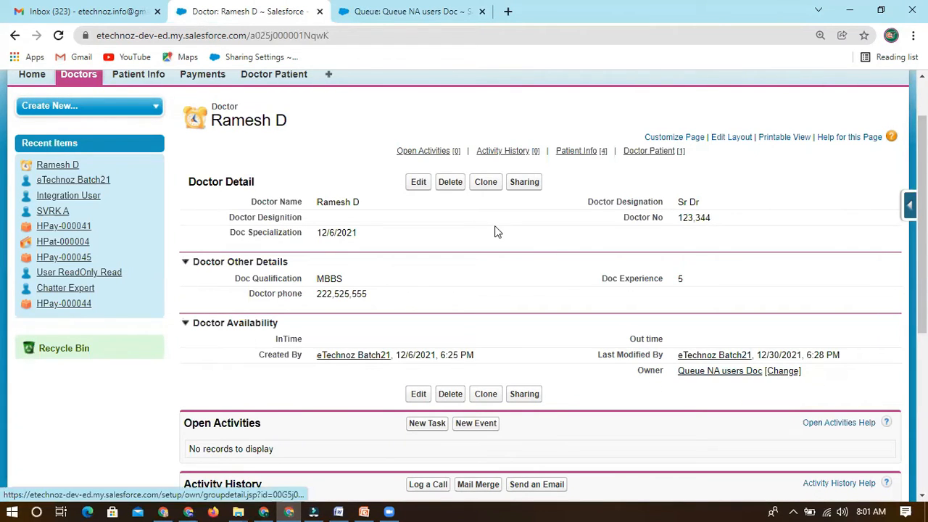
{"action": "left_click", "coordinate": [400, 18]}
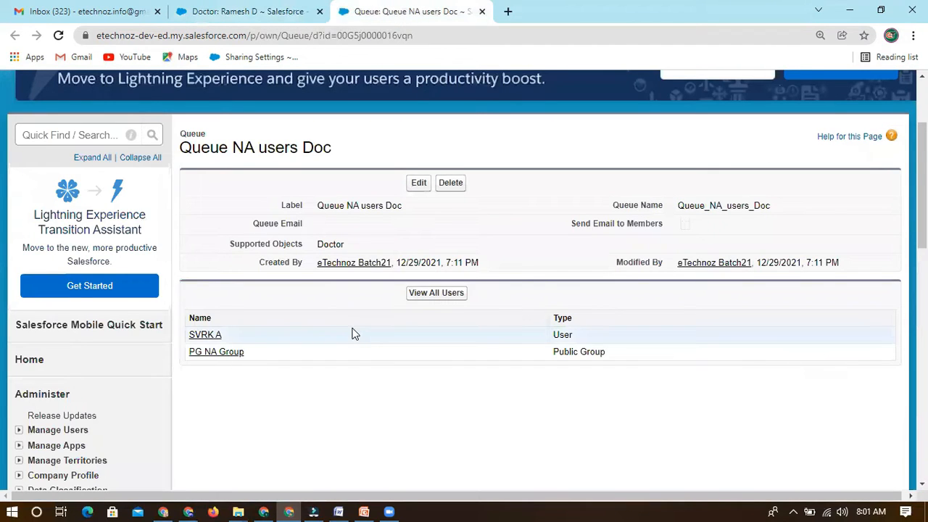
{"action": "left_click", "coordinate": [261, 9]}
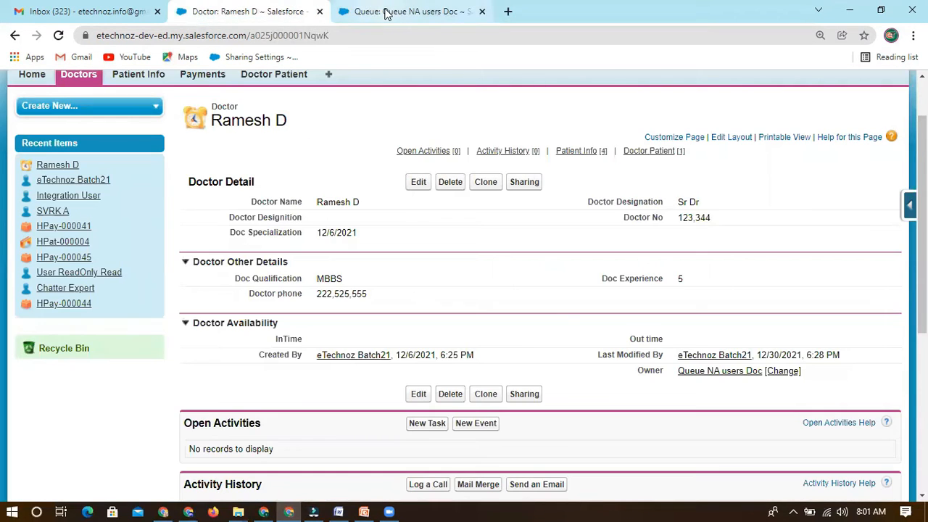
{"action": "left_click", "coordinate": [386, 13]}
{"action": "left_click", "coordinate": [273, 7]}
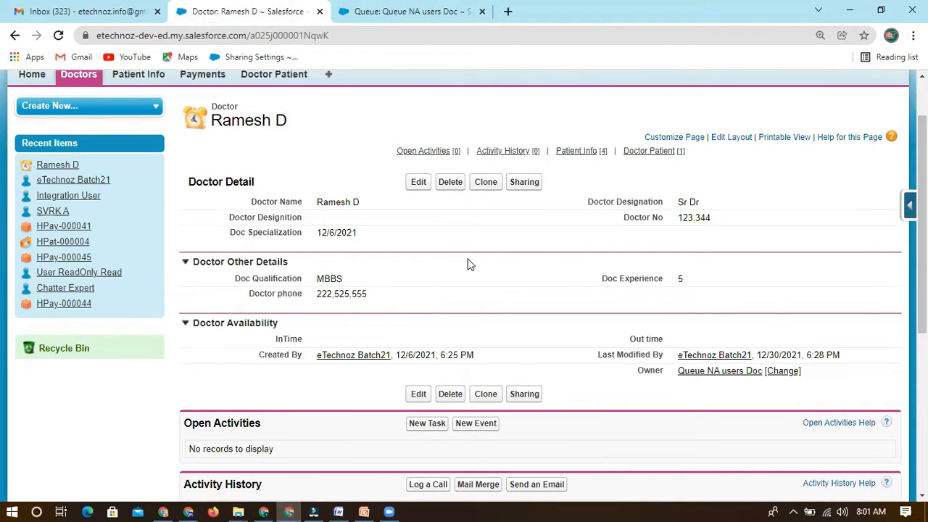
{"action": "left_click", "coordinate": [391, 12]}
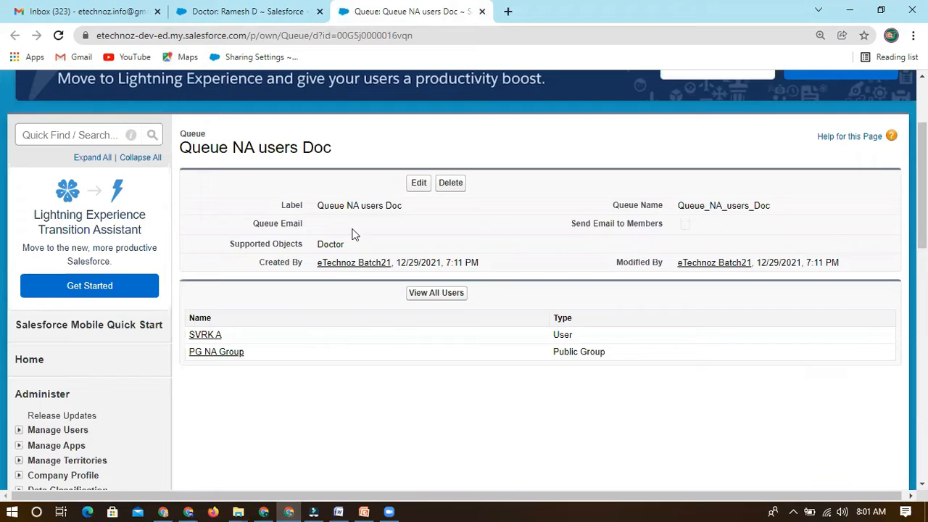
{"action": "left_click", "coordinate": [250, 11]}
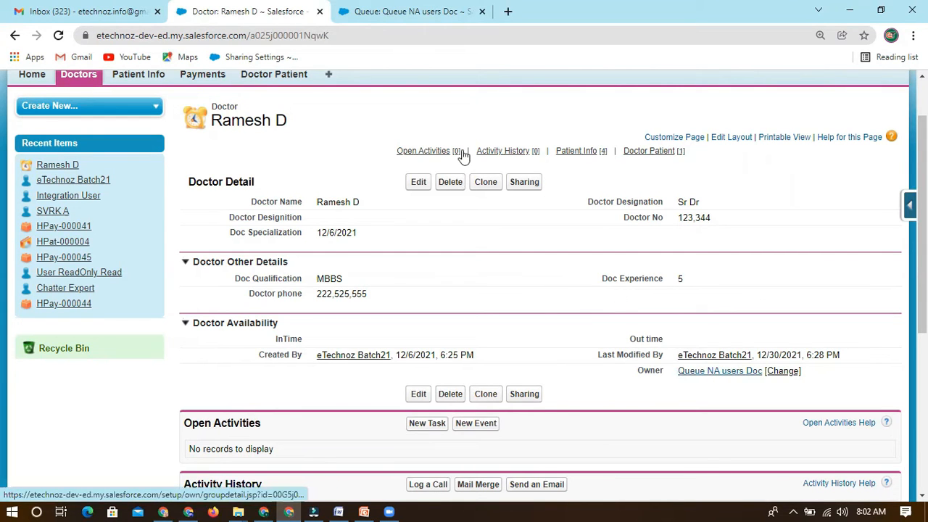
{"action": "left_click", "coordinate": [395, 11]}
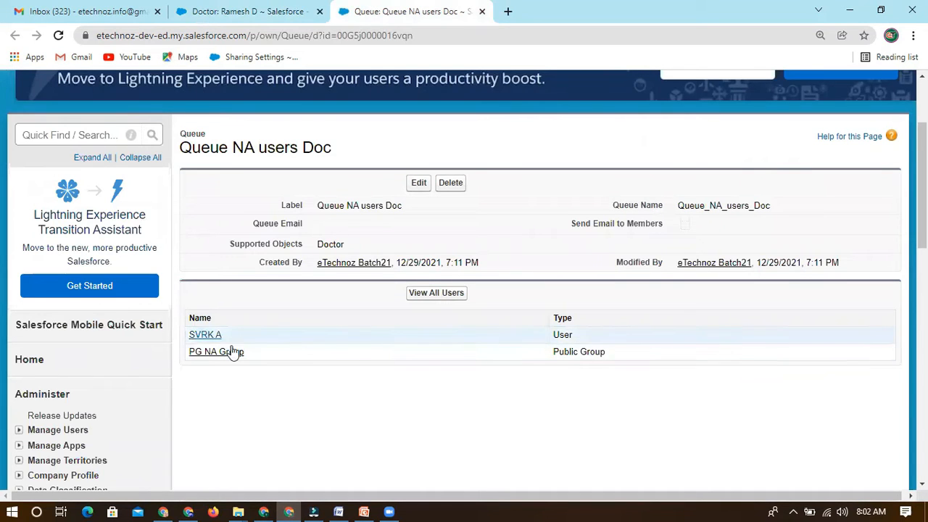
{"action": "left_click", "coordinate": [273, 14]}
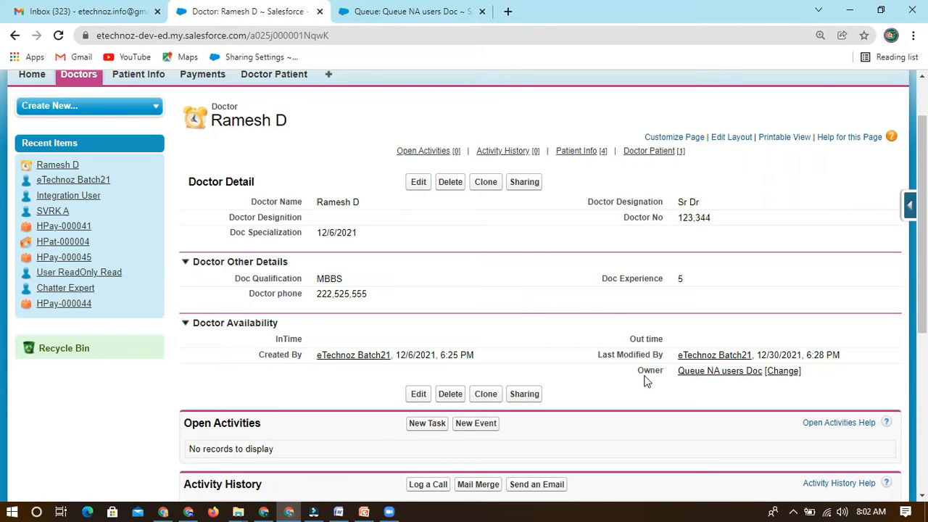
{"action": "left_click", "coordinate": [414, 12]}
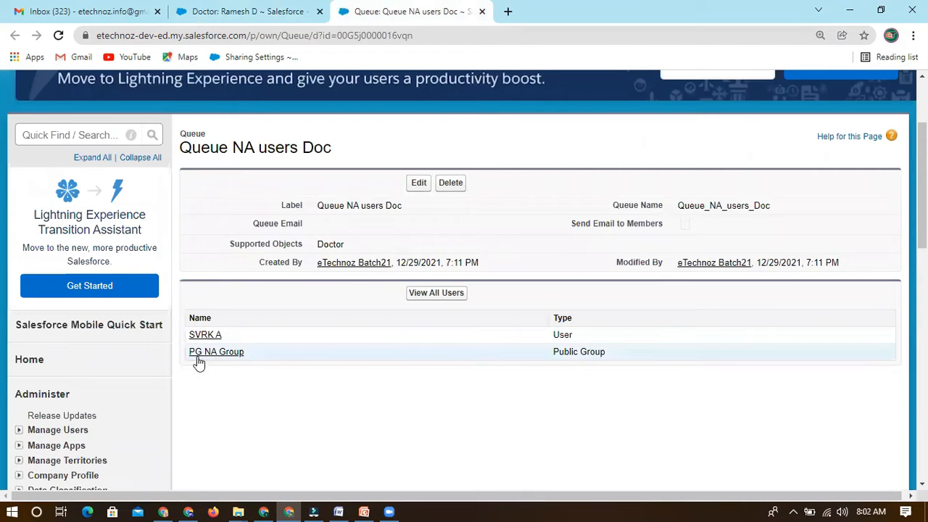
- Examine the PG NA Group member and the label on the queue's detail page
{"action": "left_click_drag", "start_coordinate": [248, 352], "coordinate": [188, 353]}
{"action": "left_click", "coordinate": [284, 384]}
{"action": "left_click_drag", "start_coordinate": [316, 206], "coordinate": [400, 205]}
{"action": "left_click", "coordinate": [384, 207]}
{"action": "left_click_drag", "start_coordinate": [315, 206], "coordinate": [410, 205]}
{"action": "left_click", "coordinate": [411, 205]}
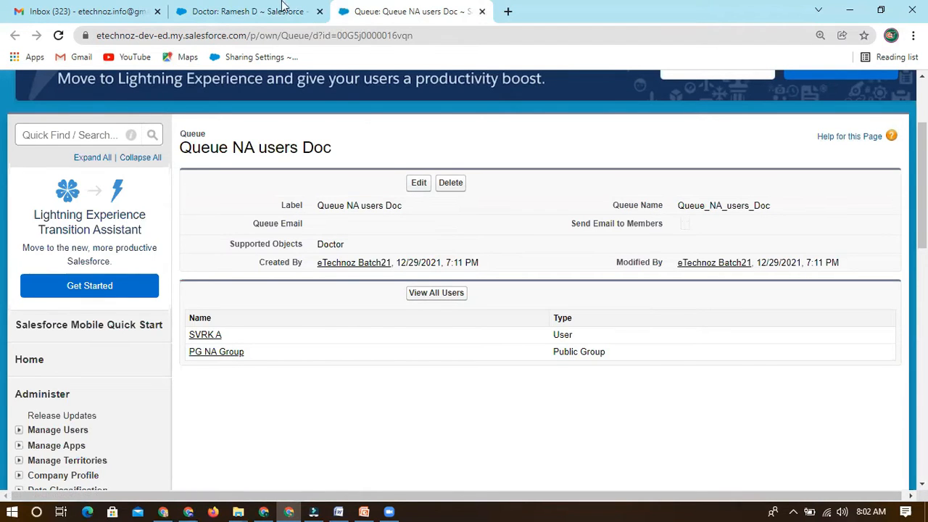
- Return to the doctor record and review its Owner field and remaining details
{"action": "left_click", "coordinate": [280, 11]}
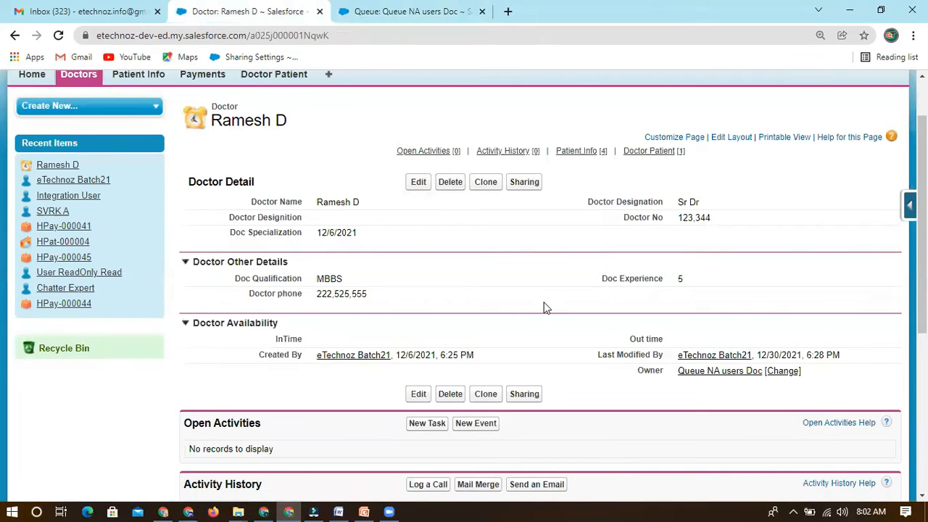
{"action": "double_click", "coordinate": [663, 374]}
{"action": "left_click", "coordinate": [565, 338]}
{"action": "scroll", "coordinate": [393, 305], "scroll_direction": "down", "scroll_amount": 2}
{"action": "scroll", "coordinate": [385, 307], "scroll_direction": "up", "scroll_amount": 3}
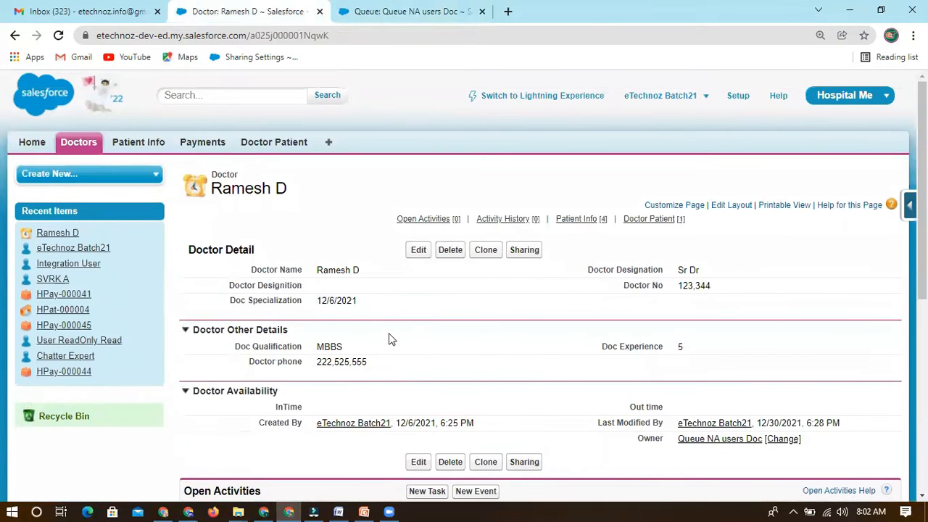
- Switch to the eT-SF21 notes in Word and review the list of record-sharing methods
{"action": "left_click", "coordinate": [339, 512]}
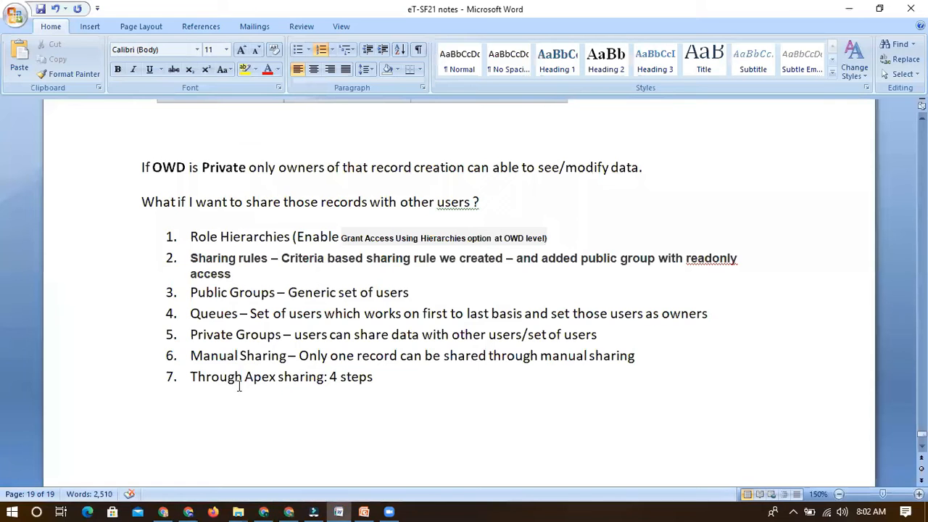
{"action": "scroll", "coordinate": [190, 330], "scroll_direction": "down", "scroll_amount": 2}
{"action": "scroll", "coordinate": [190, 328], "scroll_direction": "up", "scroll_amount": 1}
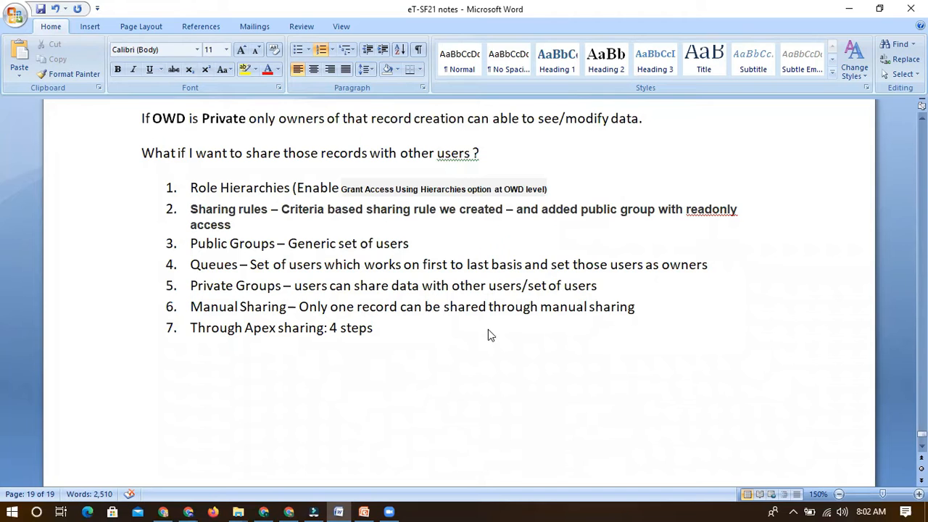
{"action": "left_click", "coordinate": [174, 374]}
{"action": "scroll", "coordinate": [206, 359], "scroll_direction": "down", "scroll_amount": 2}
{"action": "scroll", "coordinate": [207, 359], "scroll_direction": "up", "scroll_amount": 2}
{"action": "scroll", "coordinate": [191, 338], "scroll_direction": "up", "scroll_amount": 2}
{"action": "scroll", "coordinate": [631, 406], "scroll_direction": "down", "scroll_amount": 1}
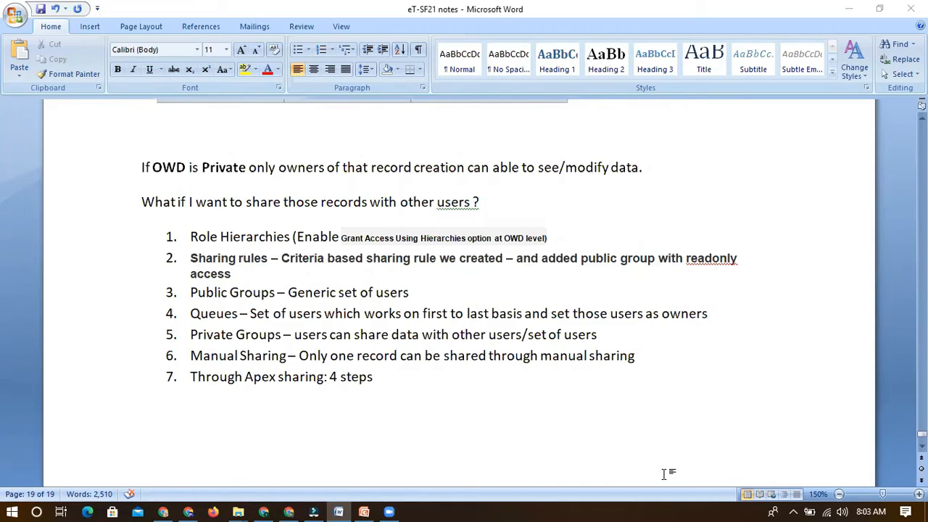
- Add blank lines below the last item of the record-sharing list, outside the numbering
{"action": "left_click", "coordinate": [165, 420]}
{"action": "key", "text": "Return"}
{"action": "scroll", "coordinate": [205, 386], "scroll_direction": "down", "scroll_amount": 3}
{"action": "key", "text": "BackSpace"}
{"action": "key", "text": "Return"}
{"action": "key", "text": "BackSpace"}
{"action": "key", "text": "BackSpace"}
{"action": "key", "text": "BackSpace"}
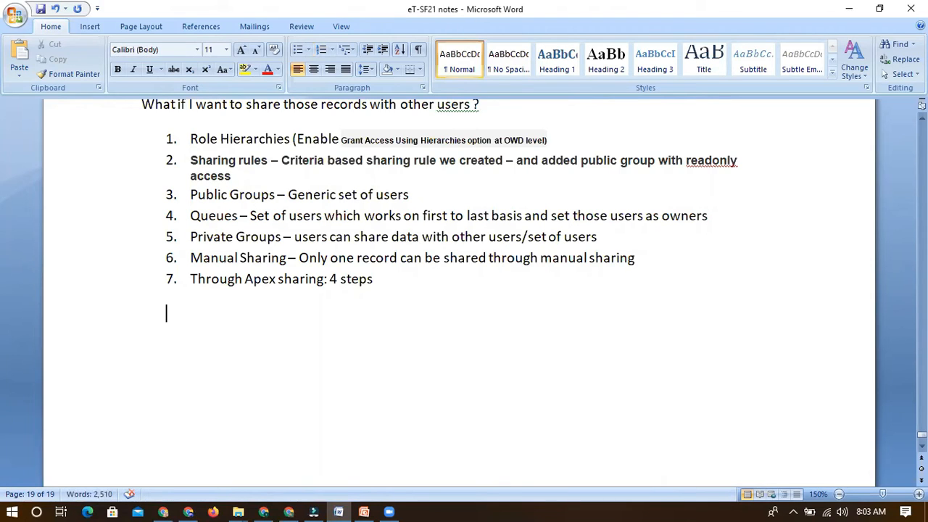
{"action": "key", "text": "Return"}
{"action": "key", "text": "Return"}
- Find the Admin Concepts list in the notes and review Data Migration and the Security topics from Profiles to Sharing Rules
{"action": "scroll", "coordinate": [193, 343], "scroll_direction": "up", "scroll_amount": 15}
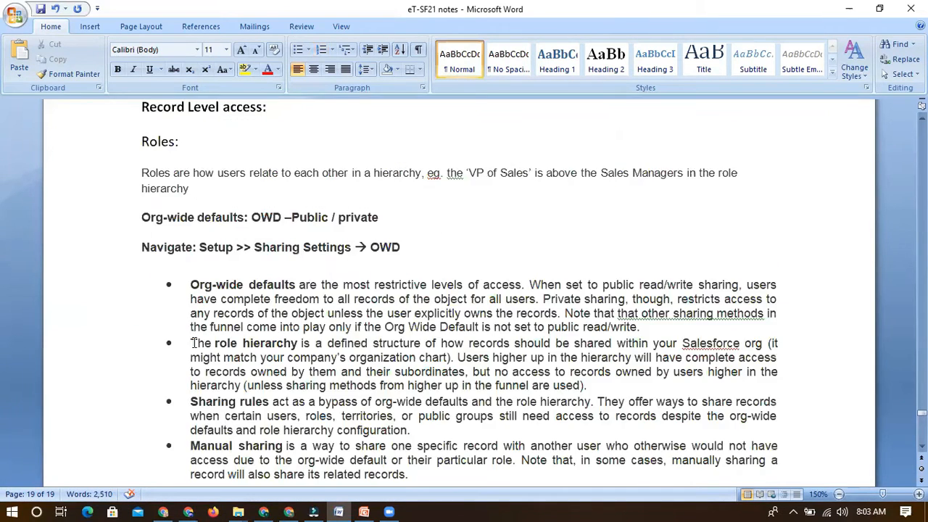
{"action": "scroll", "coordinate": [194, 343], "scroll_direction": "up", "scroll_amount": 15}
{"action": "scroll", "coordinate": [193, 343], "scroll_direction": "up", "scroll_amount": 9}
{"action": "left_click_drag", "start_coordinate": [192, 202], "coordinate": [287, 203]}
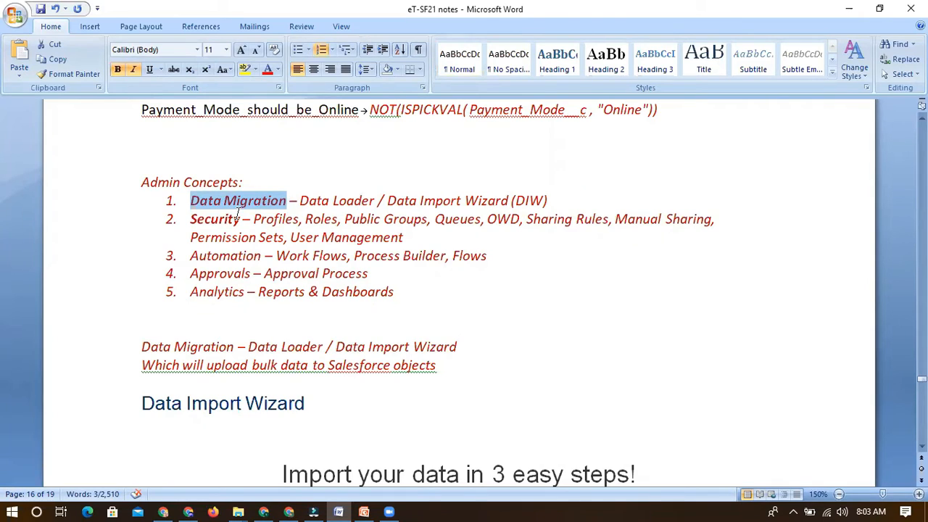
{"action": "double_click", "coordinate": [208, 220]}
{"action": "left_click", "coordinate": [278, 222]}
{"action": "double_click", "coordinate": [277, 221]}
{"action": "left_click", "coordinate": [307, 216]}
{"action": "double_click", "coordinate": [455, 219]}
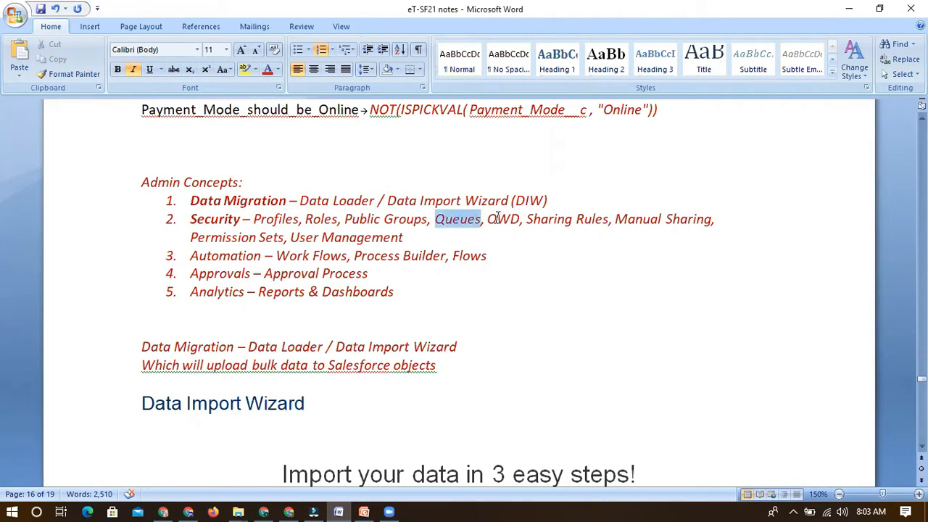
{"action": "double_click", "coordinate": [503, 219]}
{"action": "double_click", "coordinate": [549, 219]}
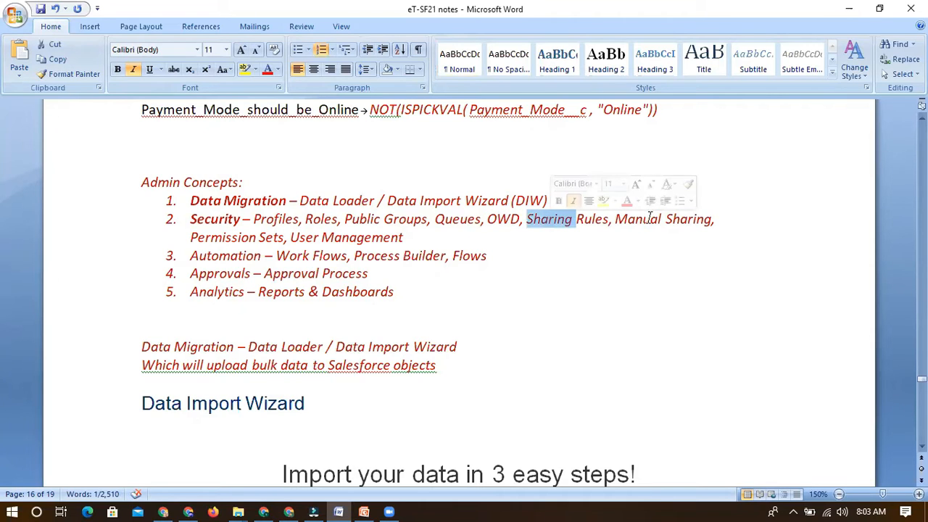
- Review Permission Sets and User Management under the Security item of the Admin Concepts list
{"action": "left_click_drag", "start_coordinate": [192, 236], "coordinate": [408, 240]}
{"action": "left_click", "coordinate": [413, 240]}
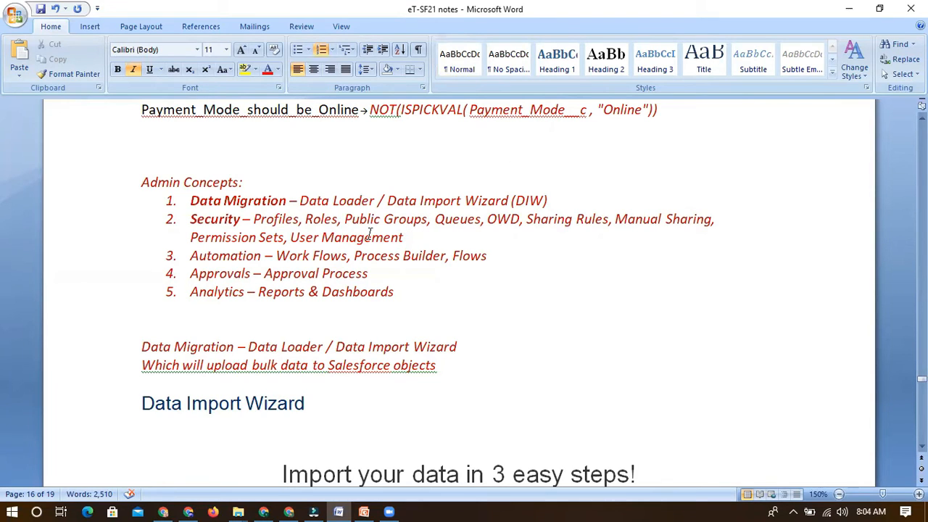
{"action": "left_click_drag", "start_coordinate": [407, 236], "coordinate": [303, 239]}
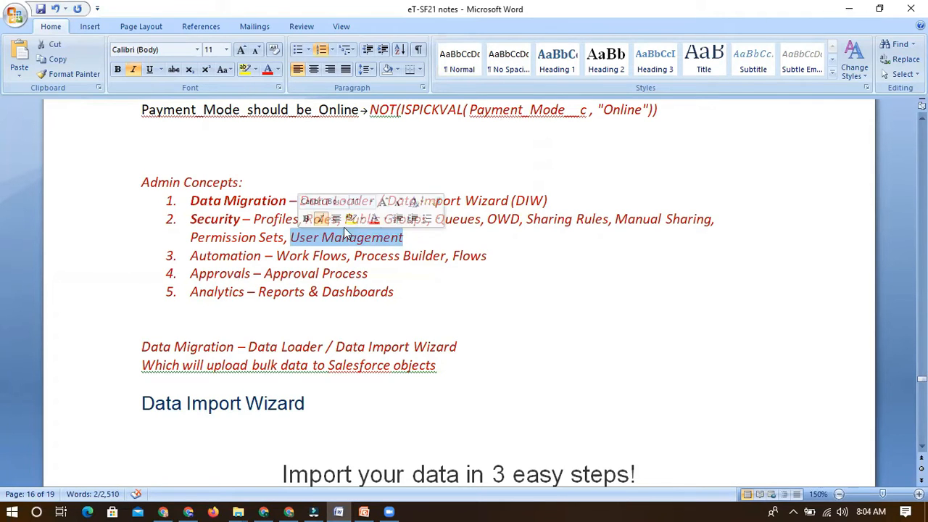
{"action": "double_click", "coordinate": [207, 219]}
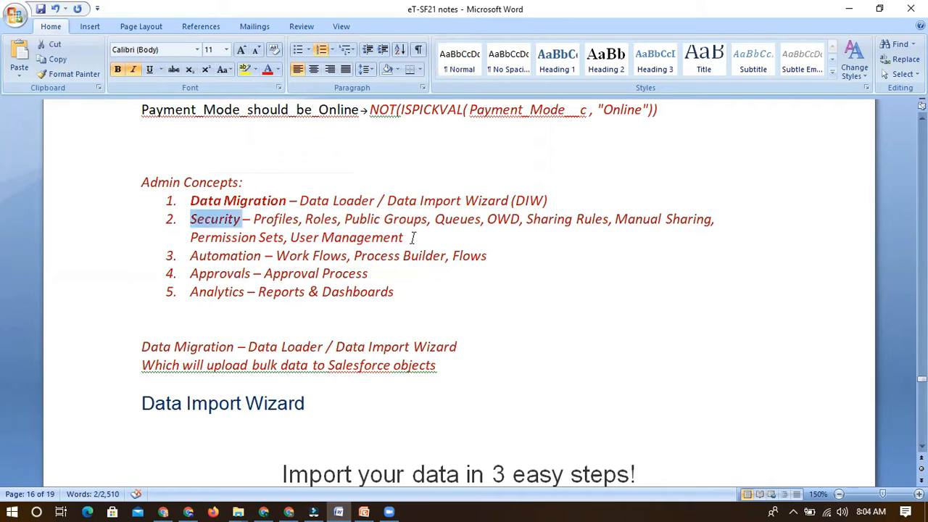
{"action": "left_click", "coordinate": [404, 237]}
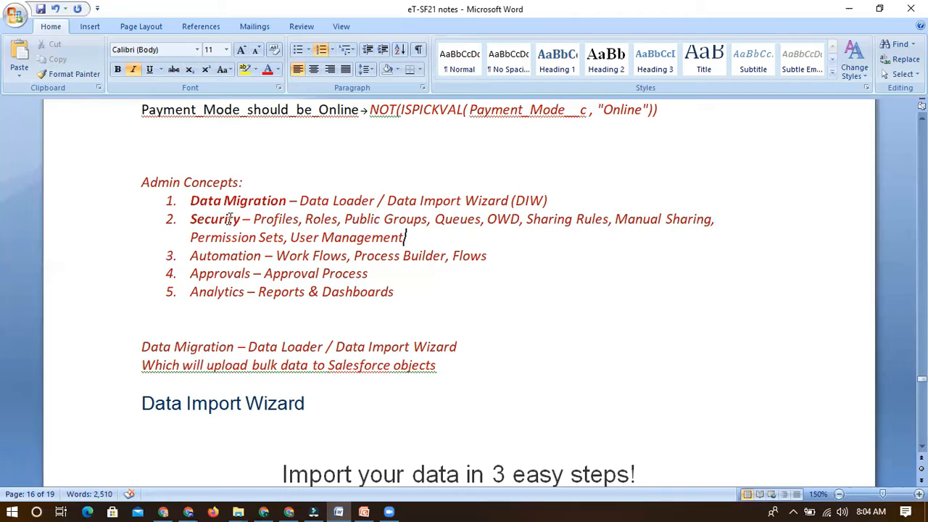
- Review the Security topics Profiles, Roles, Public Groups, Queues and OWD in the Admin Concepts list
{"action": "double_click", "coordinate": [288, 221]}
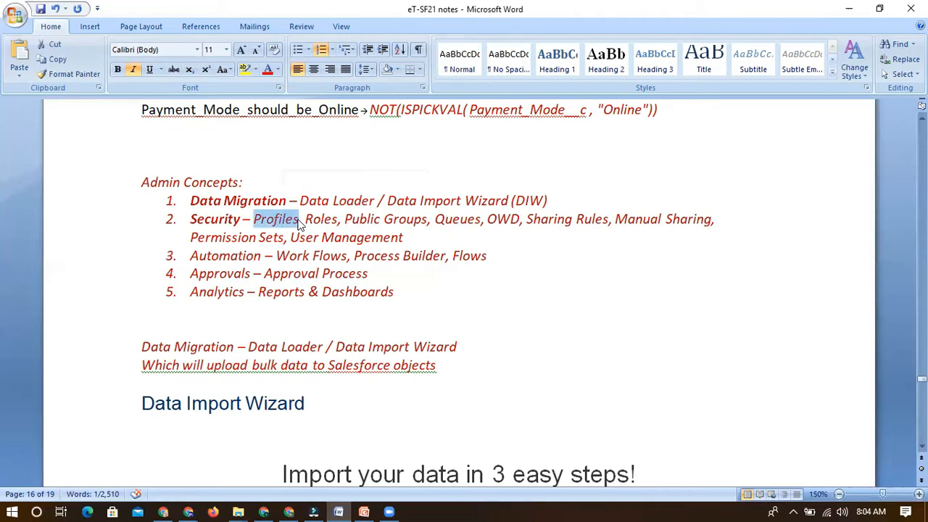
{"action": "double_click", "coordinate": [325, 219]}
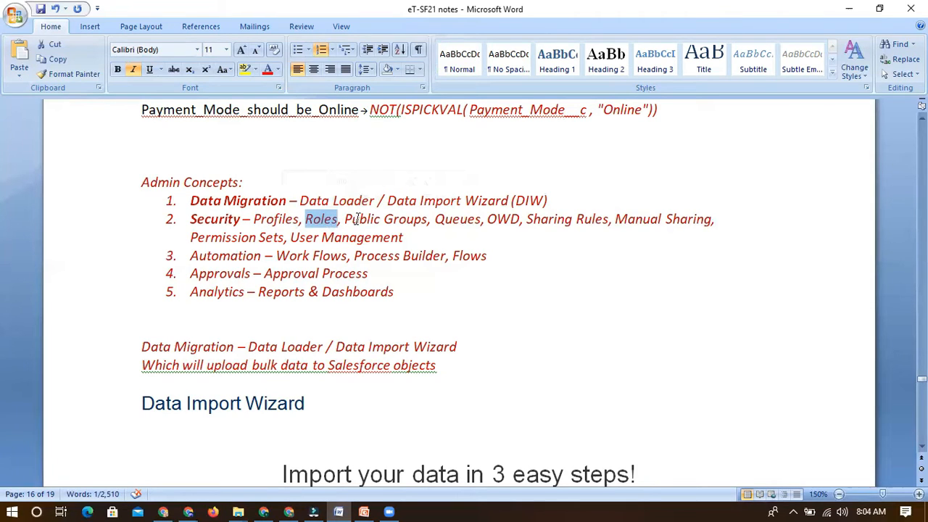
{"action": "left_click_drag", "start_coordinate": [344, 219], "coordinate": [424, 219]}
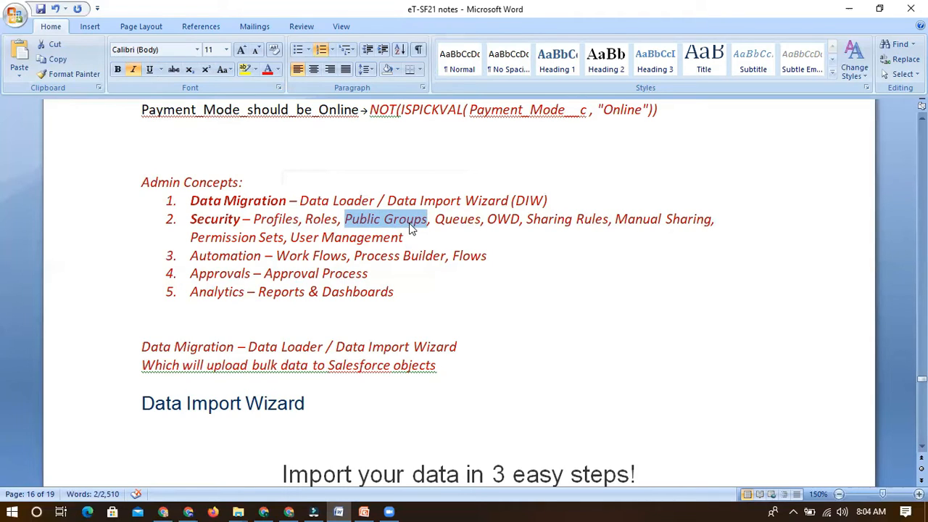
{"action": "double_click", "coordinate": [457, 220]}
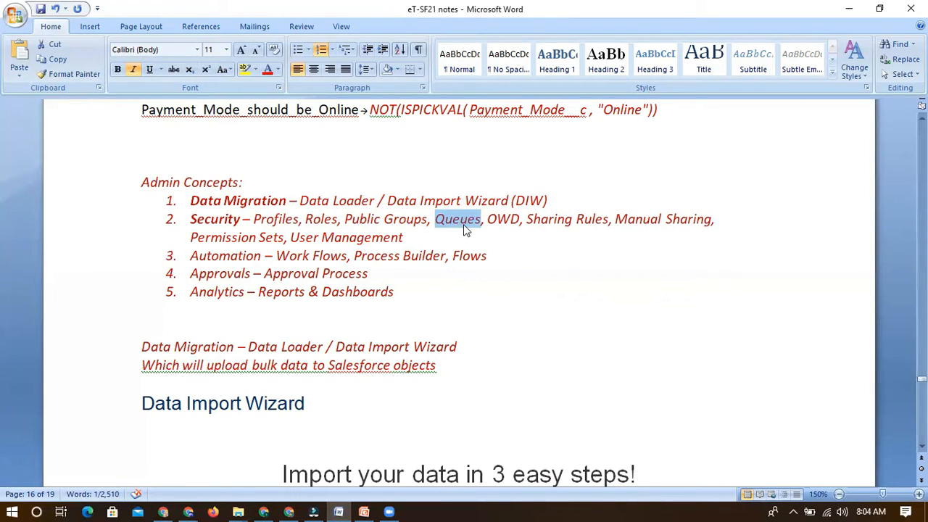
{"action": "double_click", "coordinate": [509, 220]}
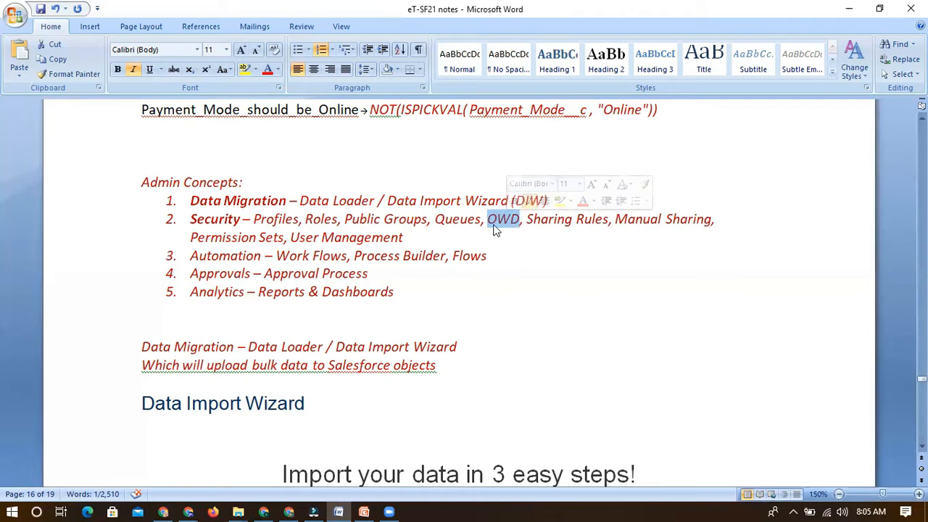
- Review Sharing Rules, Manual Sharing and Permission Sets under Security, comparing Permission Sets with Profiles
{"action": "left_click_drag", "start_coordinate": [525, 219], "coordinate": [610, 219]}
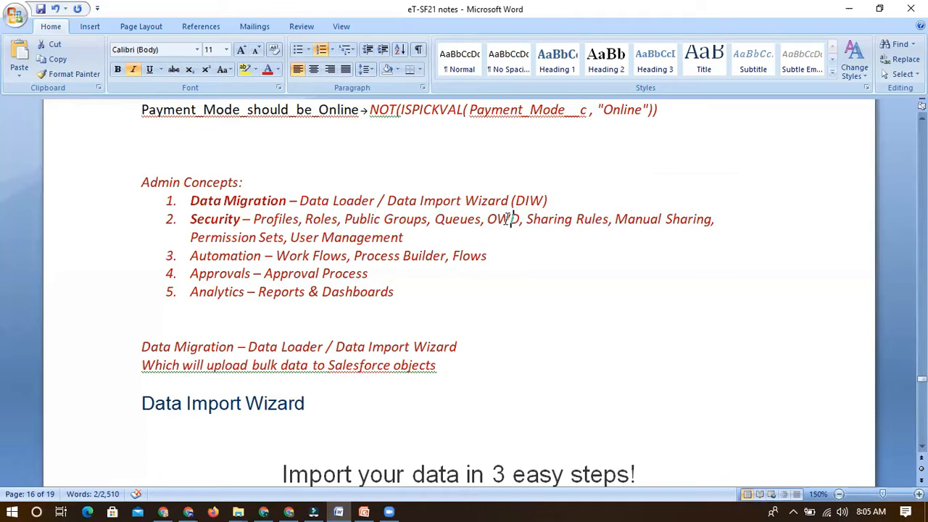
{"action": "double_click", "coordinate": [512, 218]}
{"action": "left_click_drag", "start_coordinate": [526, 219], "coordinate": [610, 219]}
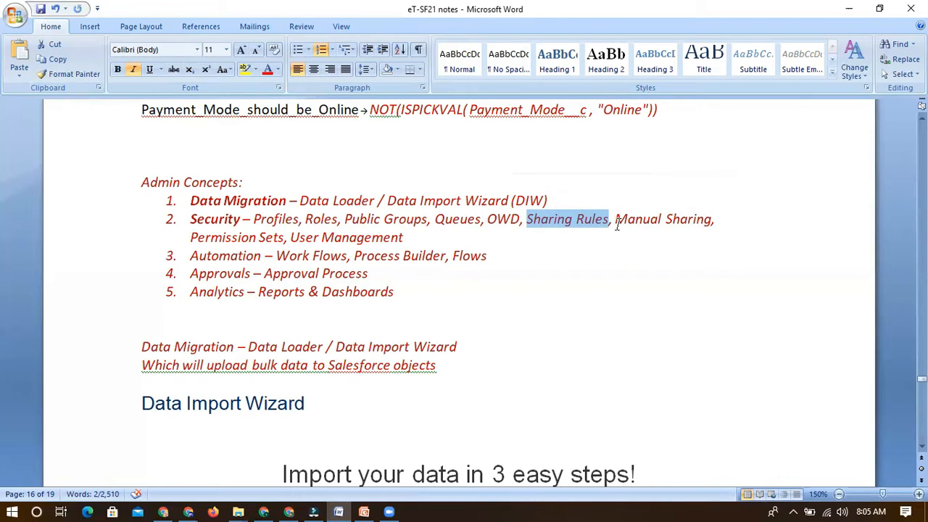
{"action": "left_click_drag", "start_coordinate": [618, 219], "coordinate": [700, 212]}
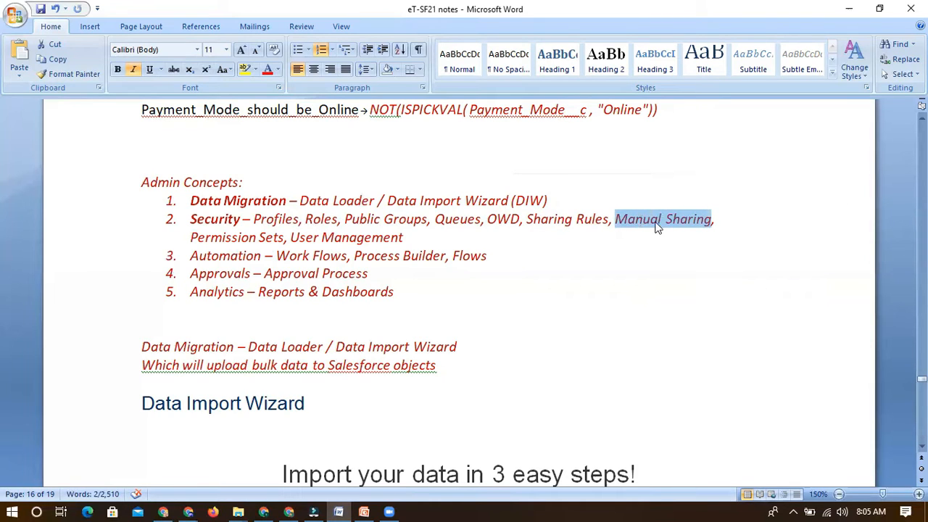
{"action": "left_click_drag", "start_coordinate": [191, 237], "coordinate": [282, 235]}
{"action": "double_click", "coordinate": [265, 219]}
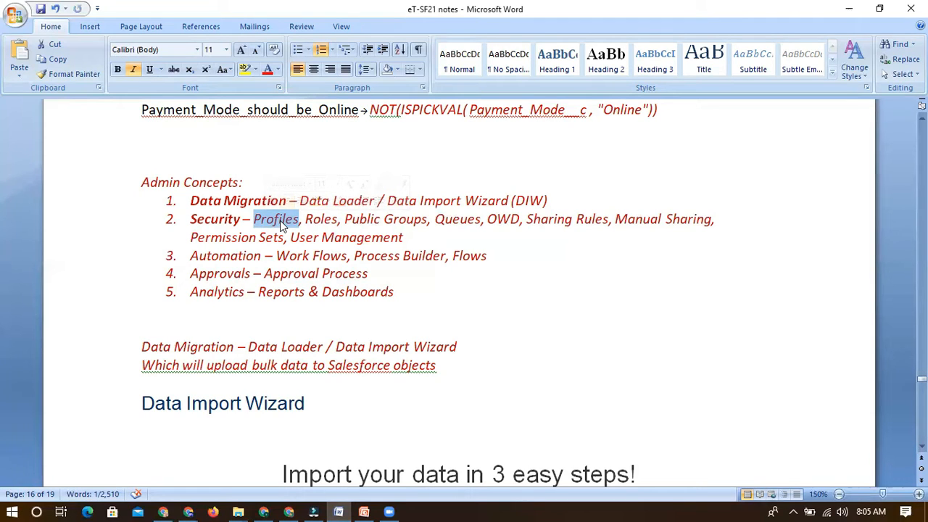
{"action": "left_click_drag", "start_coordinate": [190, 235], "coordinate": [281, 242]}
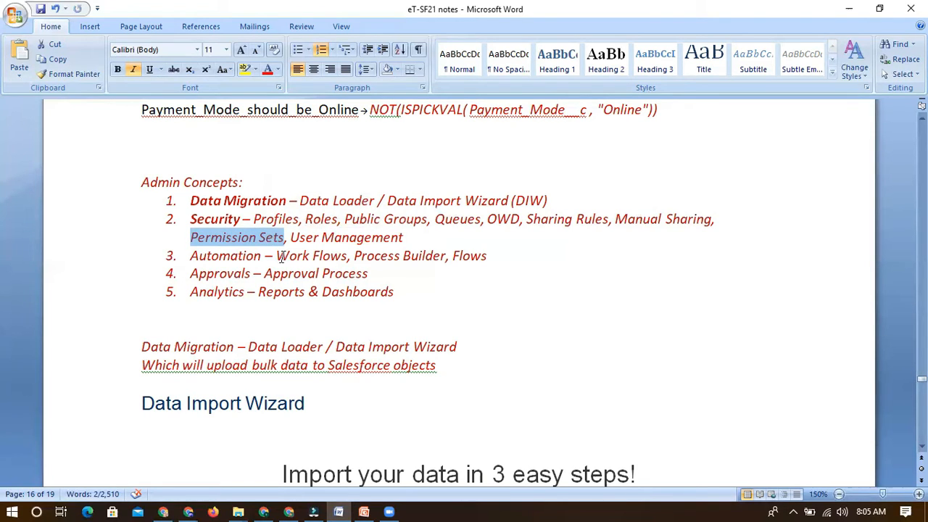
- Add the word "Model" after "Security" in the second Admin Concepts item
{"action": "double_click", "coordinate": [218, 221]}
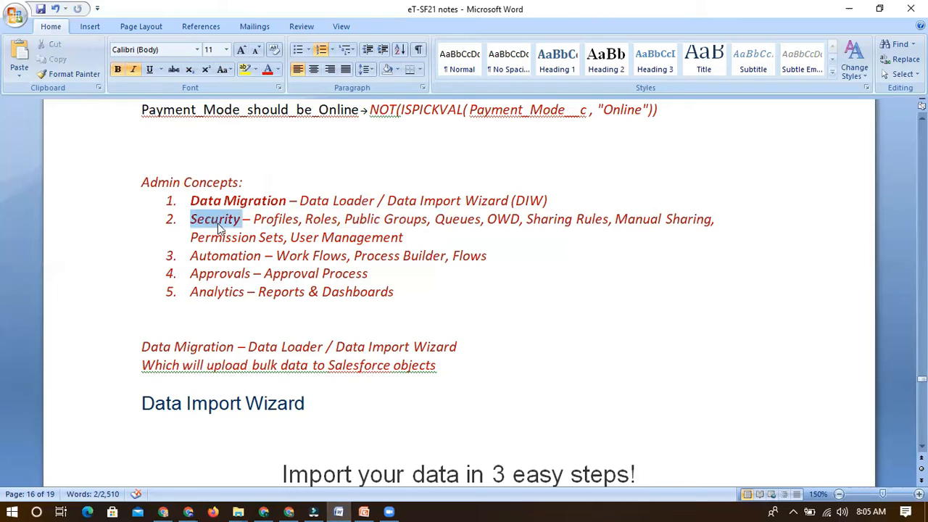
{"action": "key", "text": "ctrl+b"}
{"action": "left_click", "coordinate": [420, 235]}
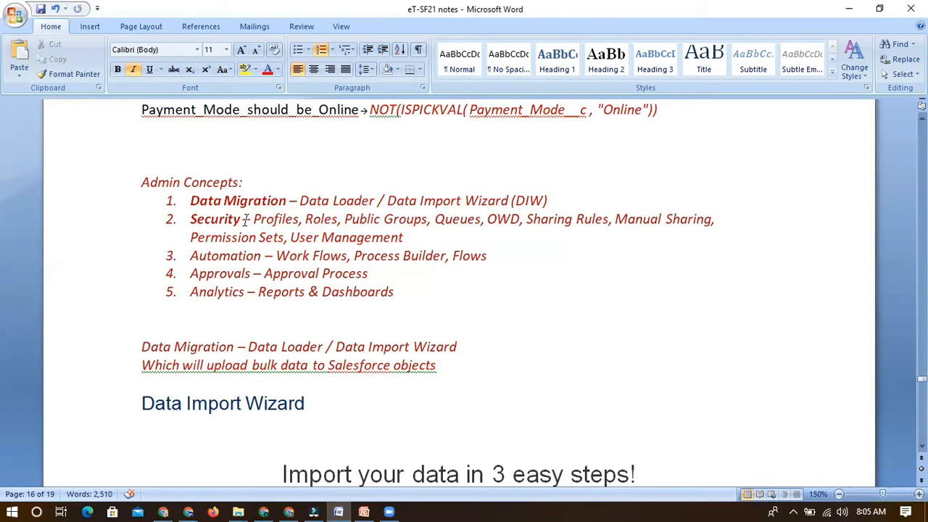
{"action": "left_click", "coordinate": [243, 220]}
{"action": "type", "text": "ode"}
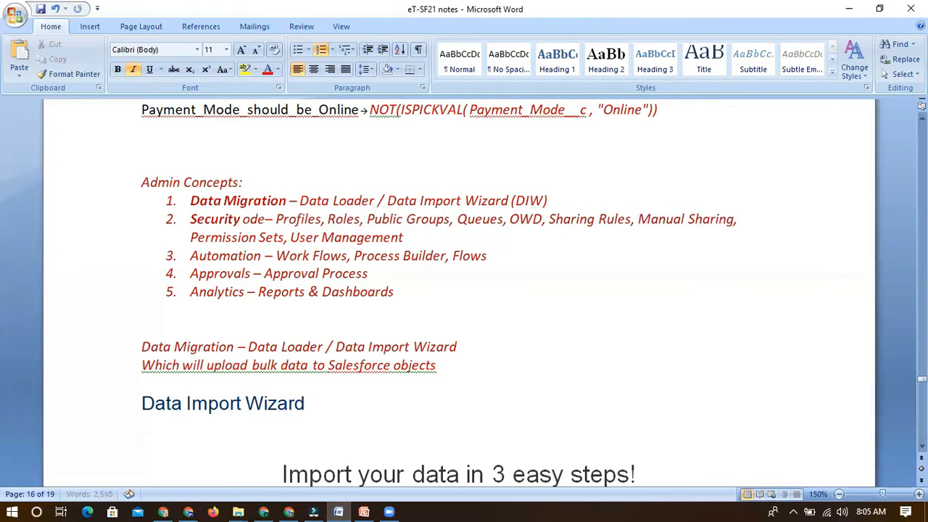
{"action": "key", "text": "BackSpace"}
{"action": "key", "text": "BackSpace"}
{"action": "key", "text": "BackSpace"}
{"action": "type", "text": "Mode"}
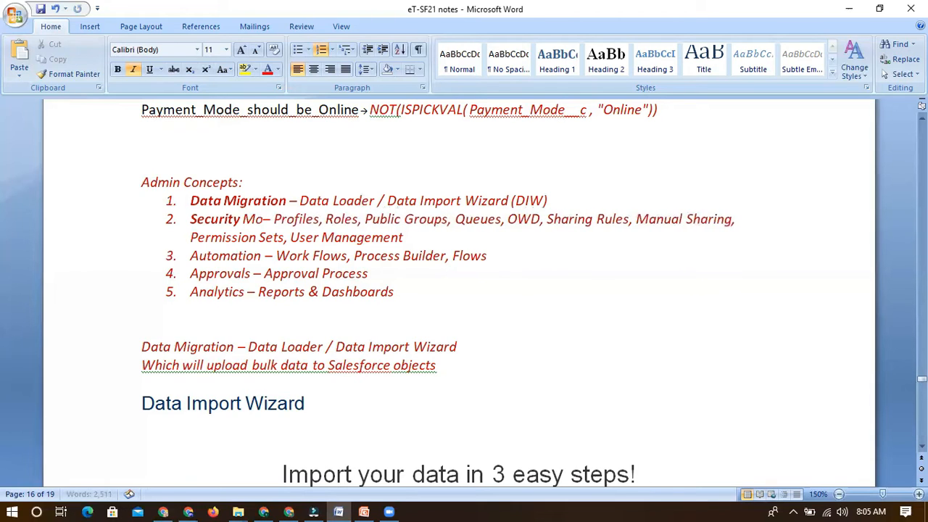
{"action": "type", "text": "l"}
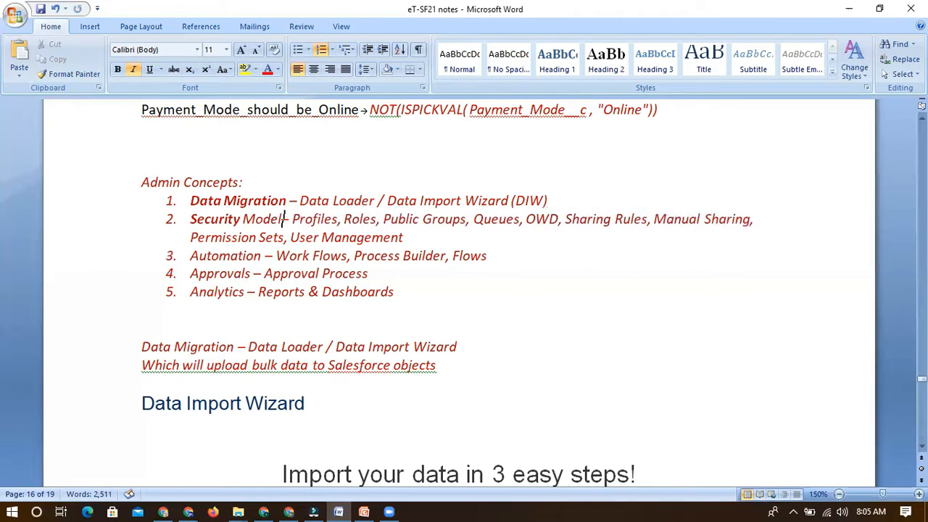
- Make the word "Model" bold and insert a space between it and the dash in the Security Model item
{"action": "double_click", "coordinate": [265, 218]}
{"action": "left_click", "coordinate": [117, 69]}
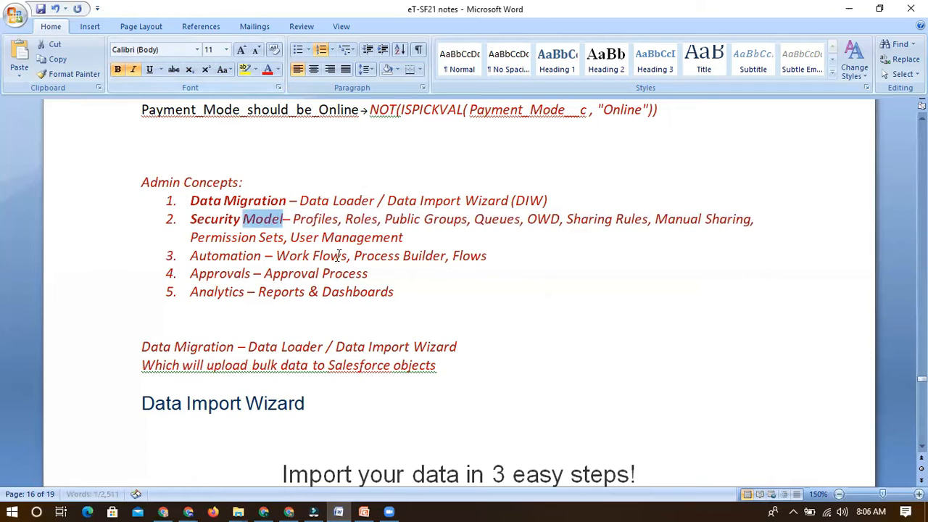
{"action": "left_click", "coordinate": [349, 254]}
{"action": "left_click_drag", "start_coordinate": [191, 219], "coordinate": [396, 233]}
{"action": "left_click", "coordinate": [417, 239]}
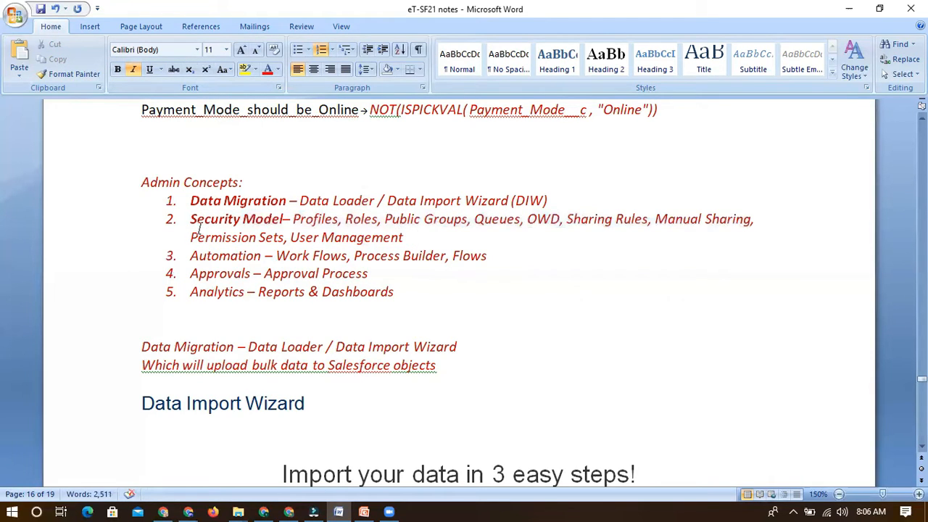
{"action": "left_click", "coordinate": [284, 219]}
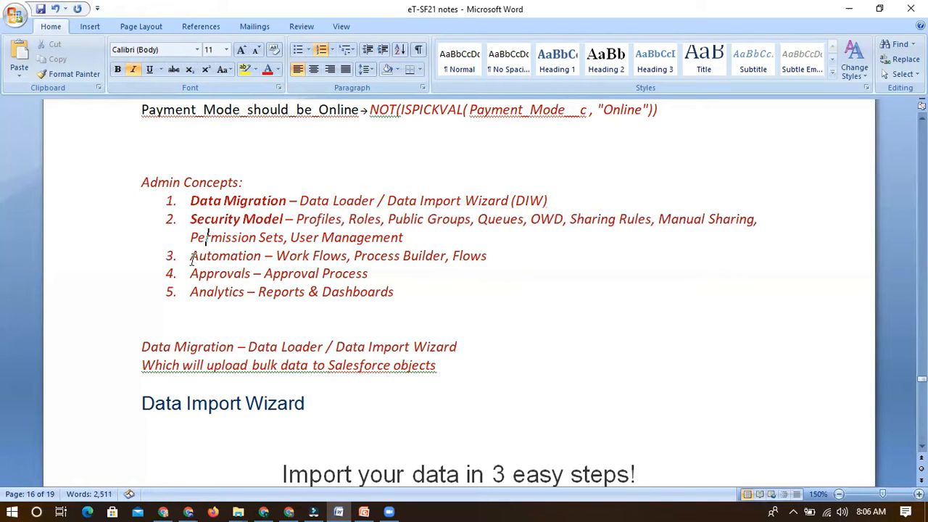
- Make the "Automation" title of the third Admin Concepts item bold and review its Work Flows topic
{"action": "double_click", "coordinate": [233, 257]}
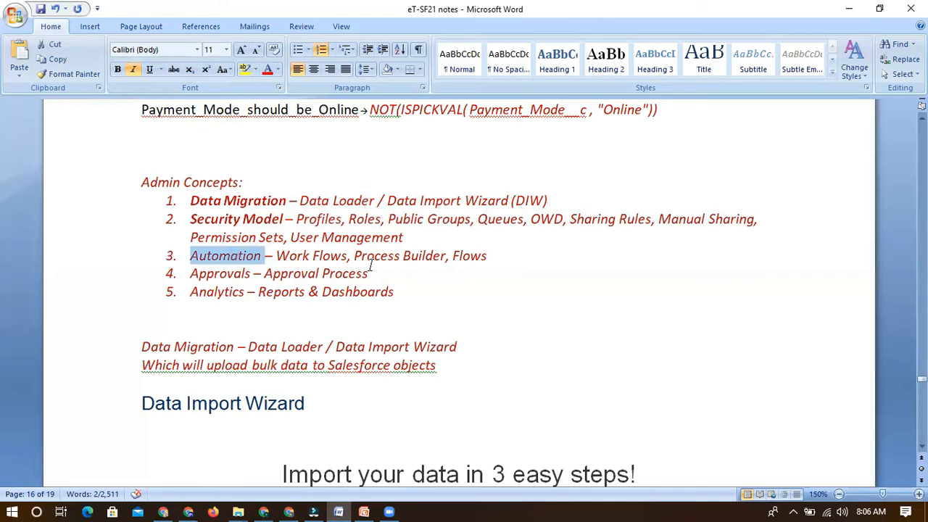
{"action": "left_click", "coordinate": [118, 70]}
{"action": "left_click_drag", "start_coordinate": [280, 255], "coordinate": [349, 256]}
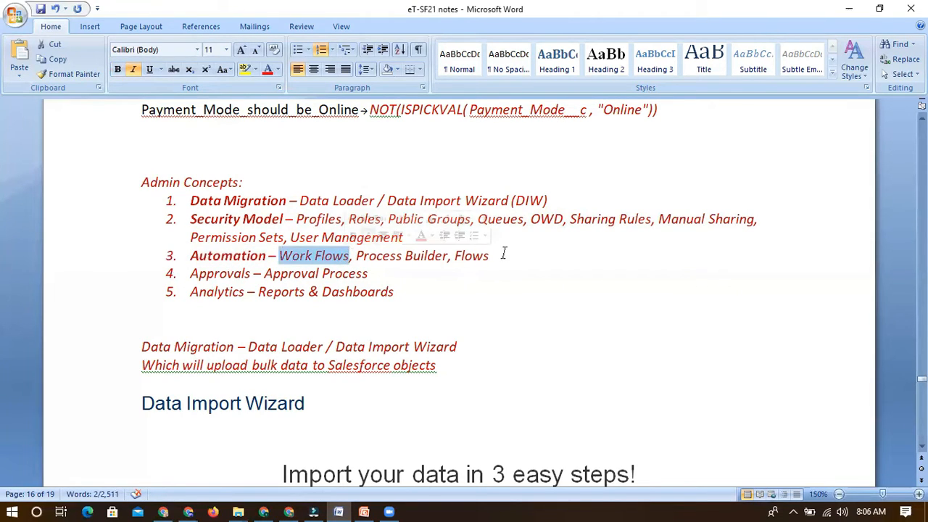
{"action": "left_click", "coordinate": [200, 256]}
{"action": "double_click", "coordinate": [199, 255]}
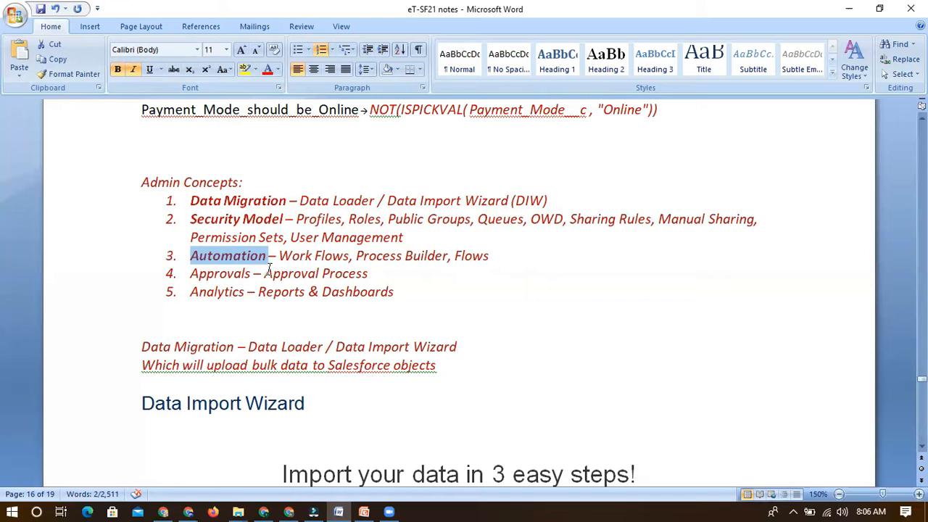
- Add a "Workflows:" heading below the record-sharing list at the end of the notes, followed by a new line
{"action": "scroll", "coordinate": [229, 286], "scroll_direction": "down", "scroll_amount": 2}
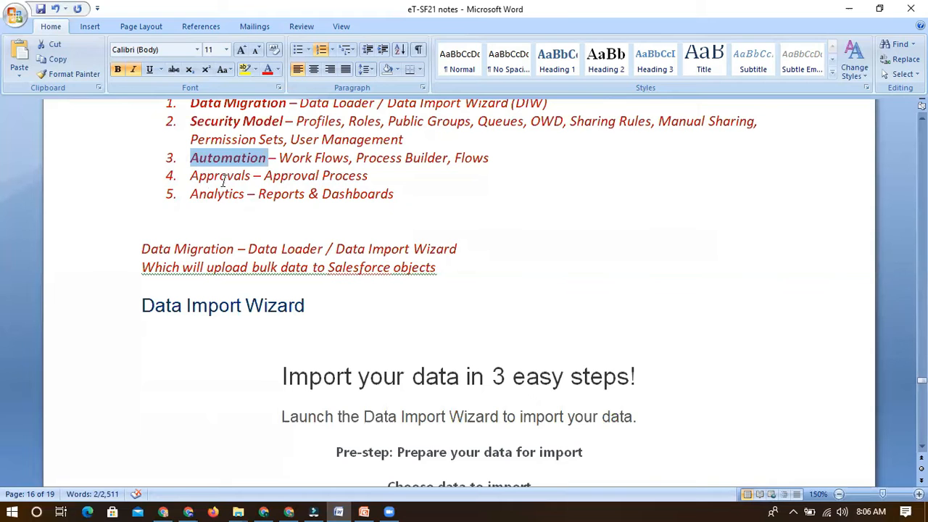
{"action": "scroll", "coordinate": [246, 217], "scroll_direction": "down", "scroll_amount": 11}
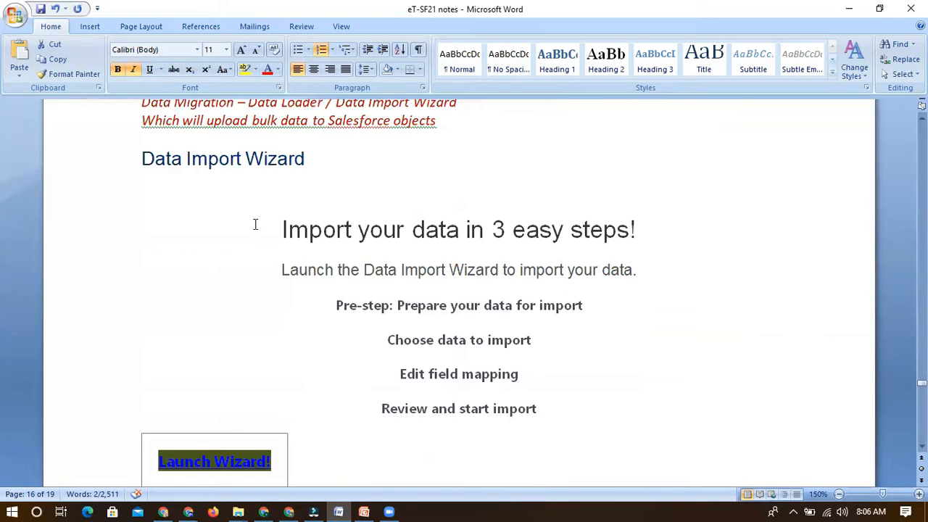
{"action": "scroll", "coordinate": [271, 284], "scroll_direction": "down", "scroll_amount": 20}
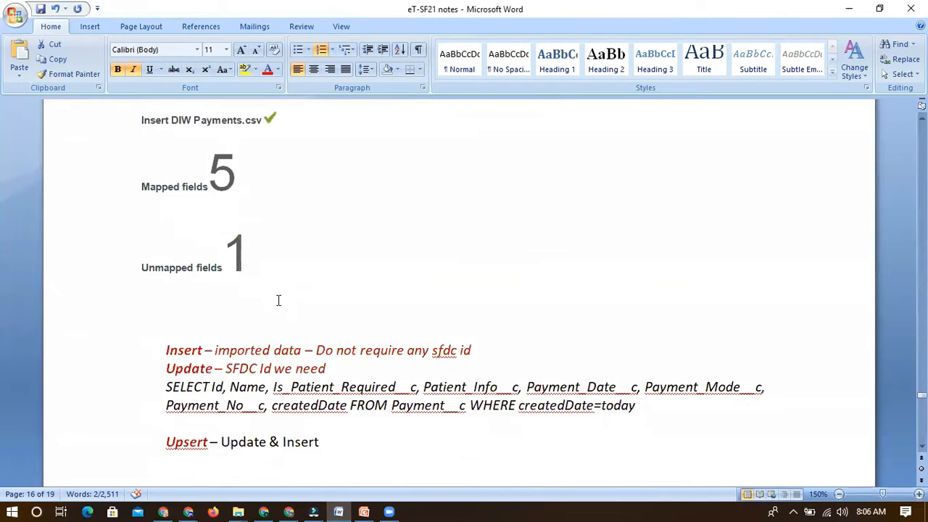
{"action": "scroll", "coordinate": [259, 306], "scroll_direction": "down", "scroll_amount": 20}
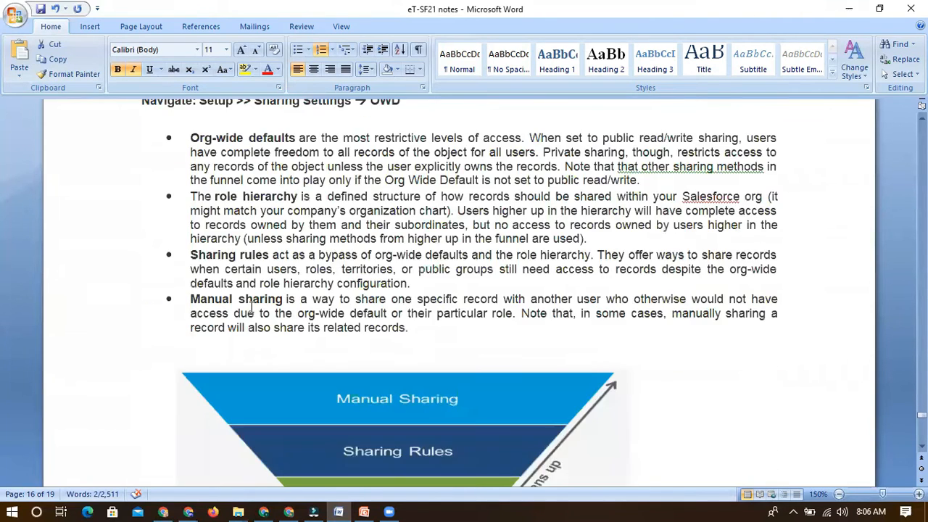
{"action": "scroll", "coordinate": [246, 332], "scroll_direction": "down", "scroll_amount": 16}
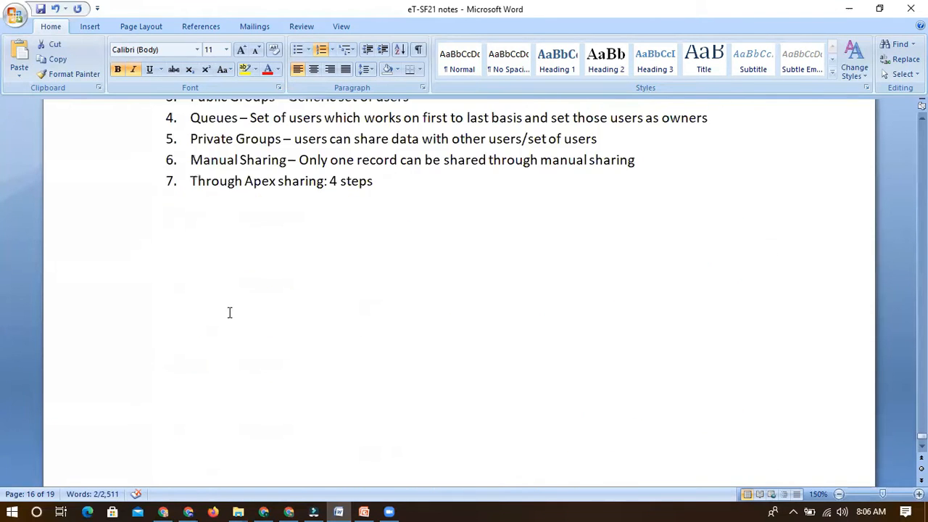
{"action": "scroll", "coordinate": [189, 306], "scroll_direction": "up", "scroll_amount": 3}
{"action": "left_click", "coordinate": [155, 288]}
{"action": "left_click", "coordinate": [149, 299]}
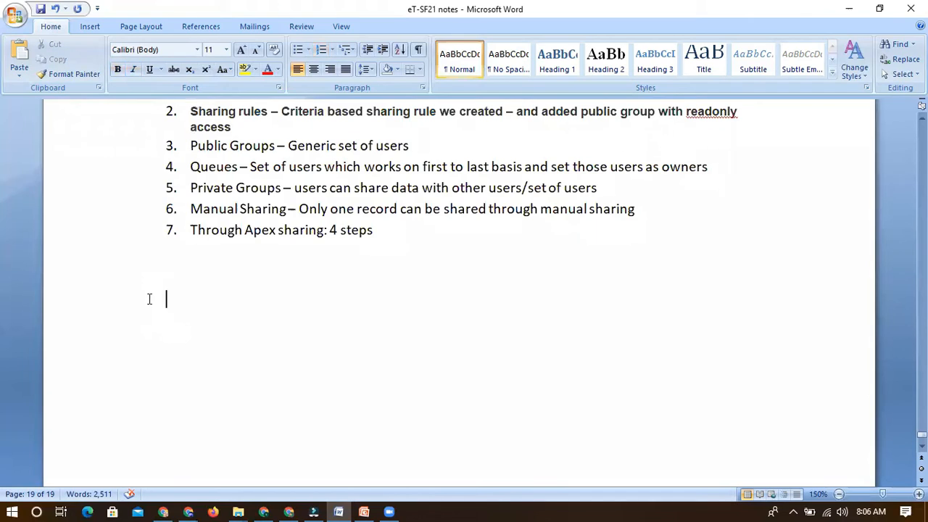
{"action": "type", "text": "Workfl"}
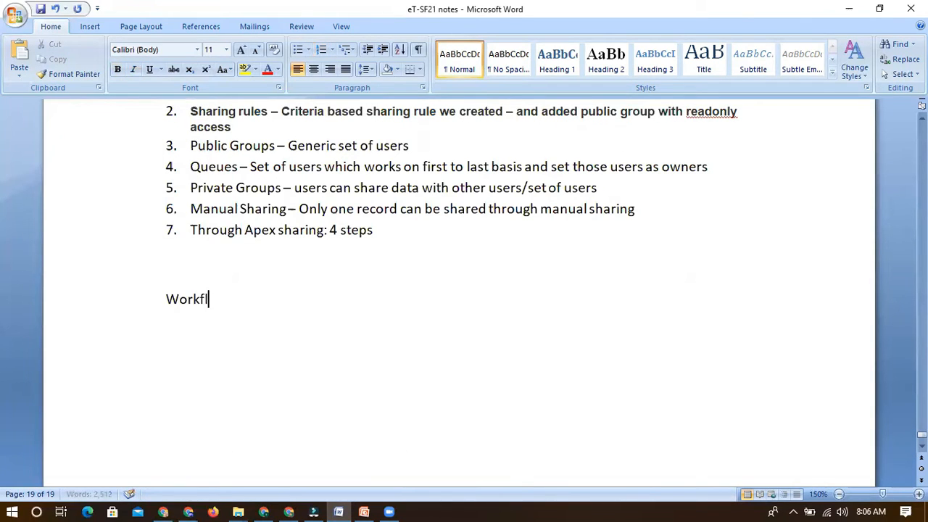
{"action": "type", "text": "ows:"}
{"action": "key", "text": "Return"}
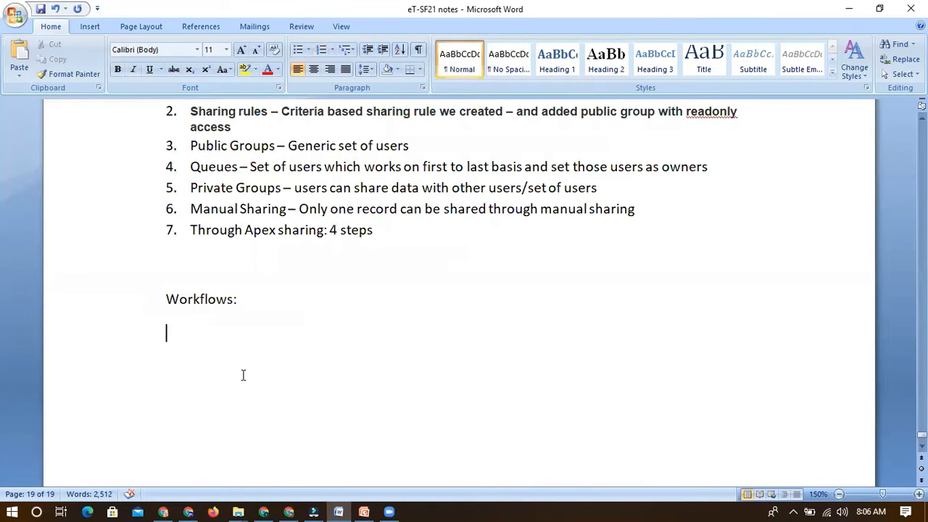
- Switch to the SFDC_Introduction - Demo1 presentation in PowerPoint and examine the Workflow Rules title and its business logic engine definition
{"action": "left_click", "coordinate": [364, 511]}
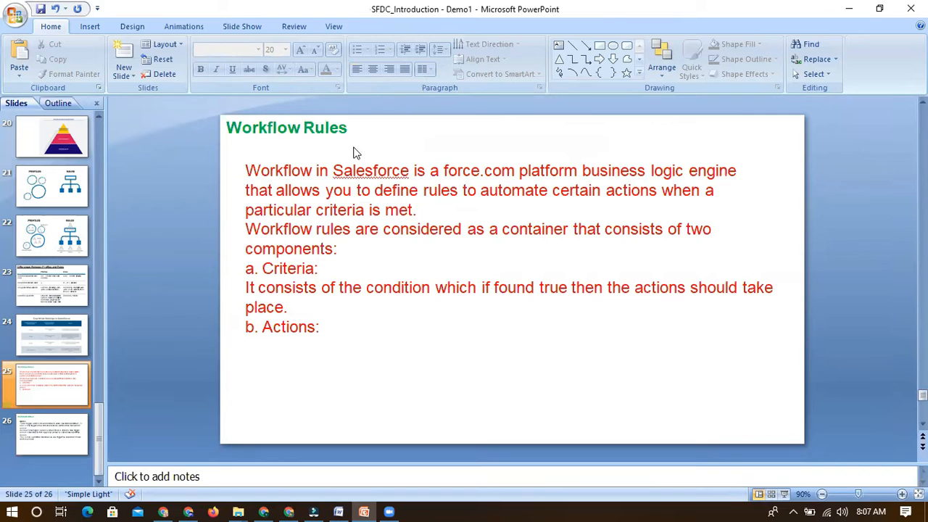
{"action": "left_click_drag", "start_coordinate": [589, 179], "coordinate": [738, 177]}
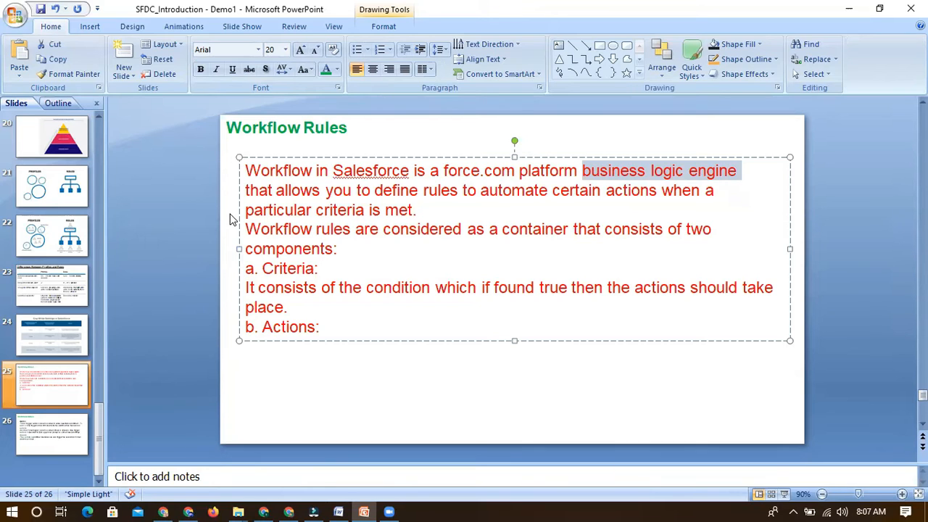
{"action": "left_click", "coordinate": [264, 128]}
{"action": "double_click", "coordinate": [270, 132]}
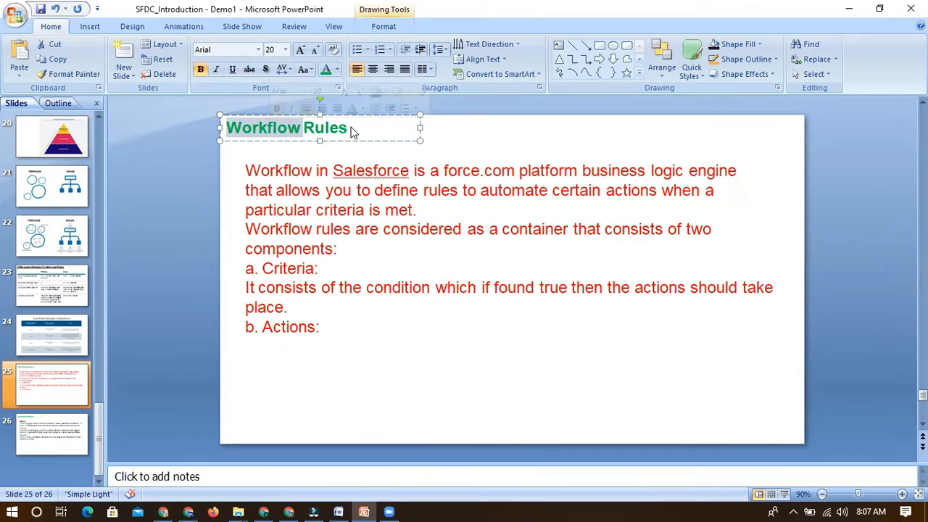
- Review how criteria trigger automated actions and examine the Criteria and Actions components on the Workflow Rules slide
{"action": "left_click", "coordinate": [324, 208]}
{"action": "left_click_drag", "start_coordinate": [317, 210], "coordinate": [364, 210]}
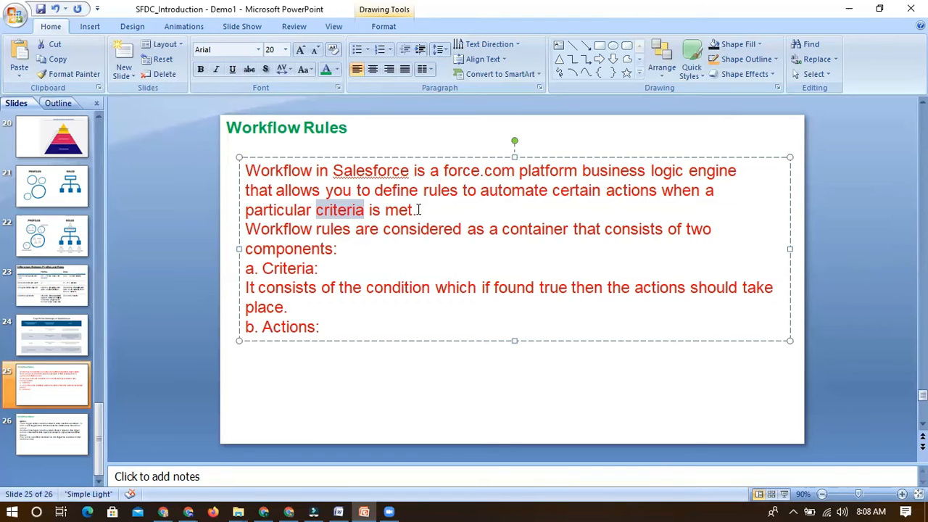
{"action": "double_click", "coordinate": [289, 268]}
{"action": "double_click", "coordinate": [290, 327]}
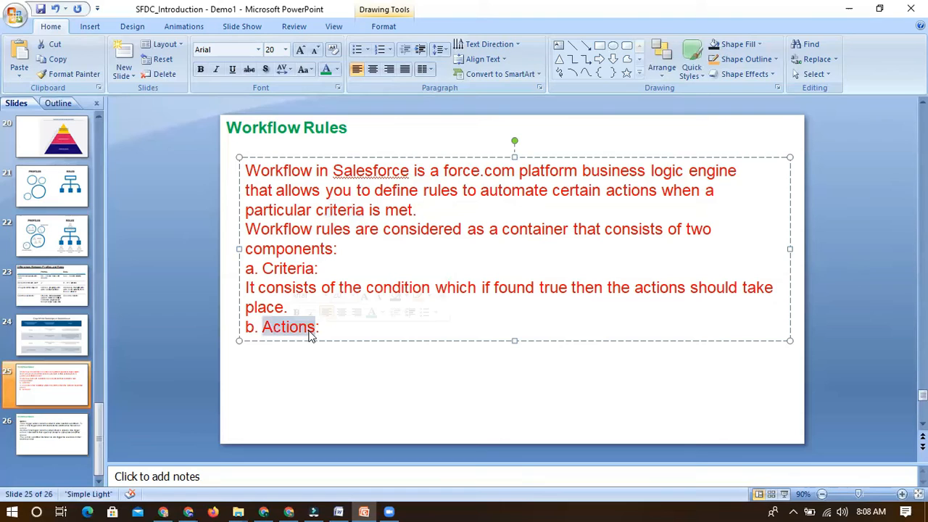
{"action": "double_click", "coordinate": [286, 269]}
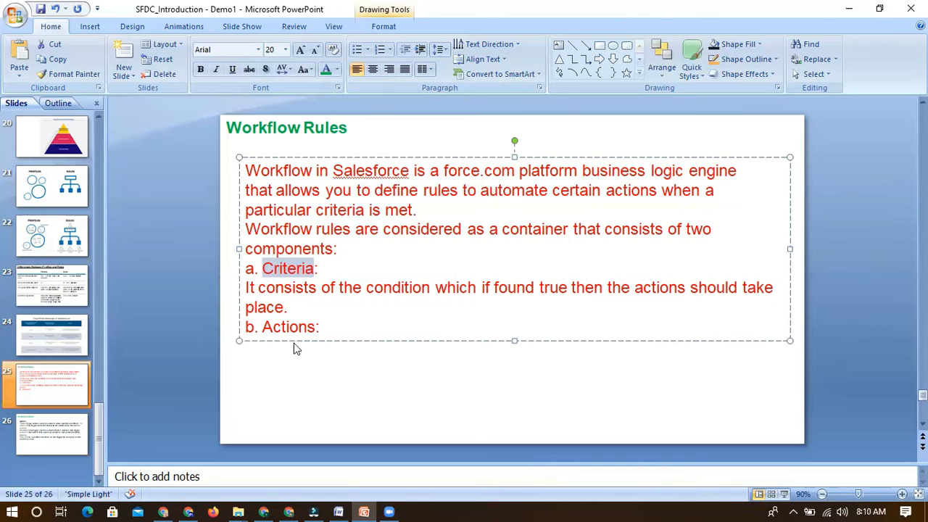
- Examine the Actions component at the end of the Workflow Rules slide text
{"action": "left_click", "coordinate": [284, 385]}
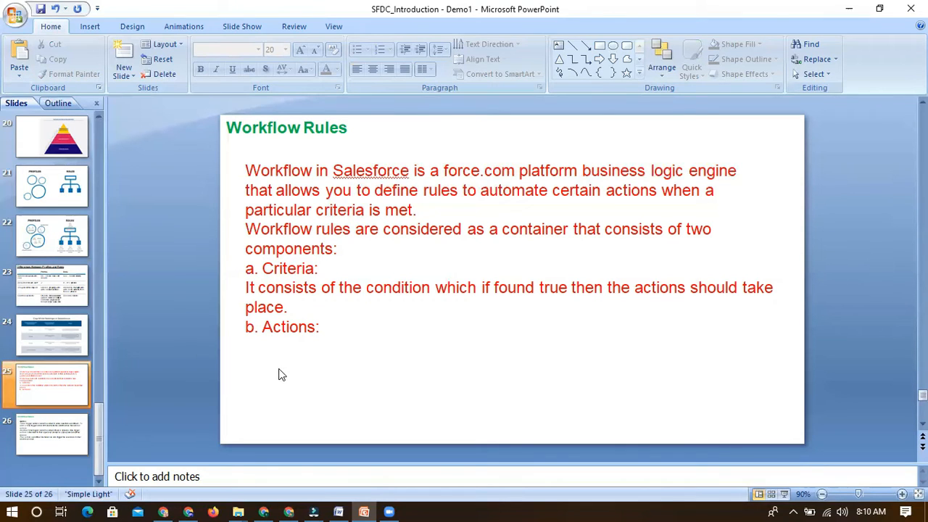
{"action": "triple_click", "coordinate": [282, 328]}
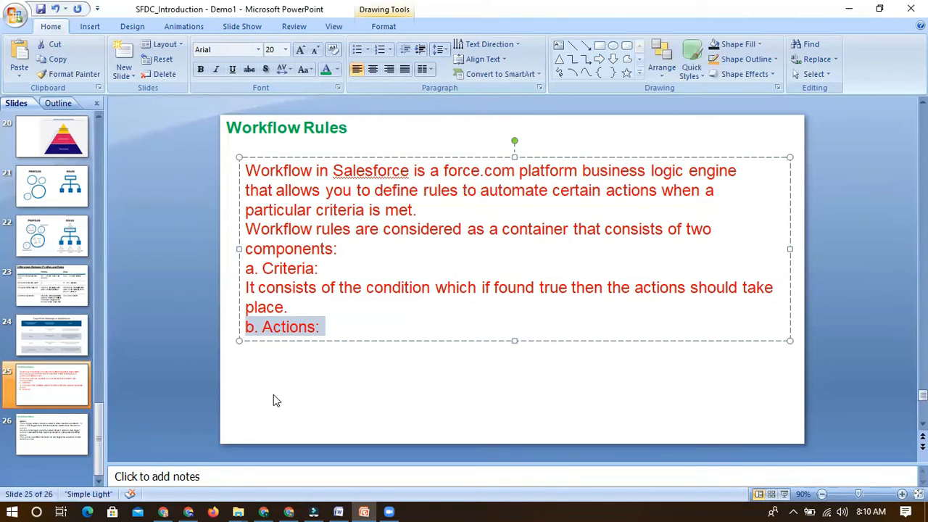
{"action": "left_click", "coordinate": [273, 387]}
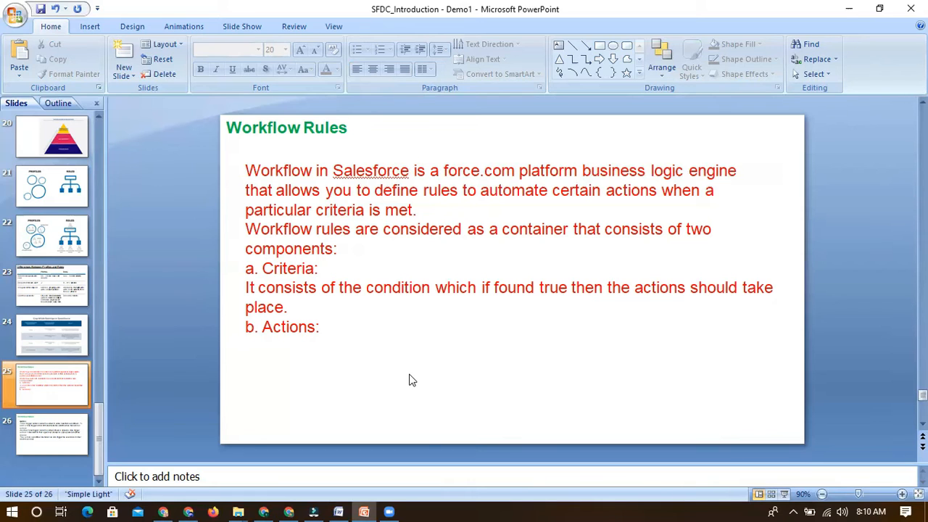
- Switch to Salesforce in Chrome and review the open doctor record's name, other details and availability sections
{"action": "left_click", "coordinate": [289, 512]}
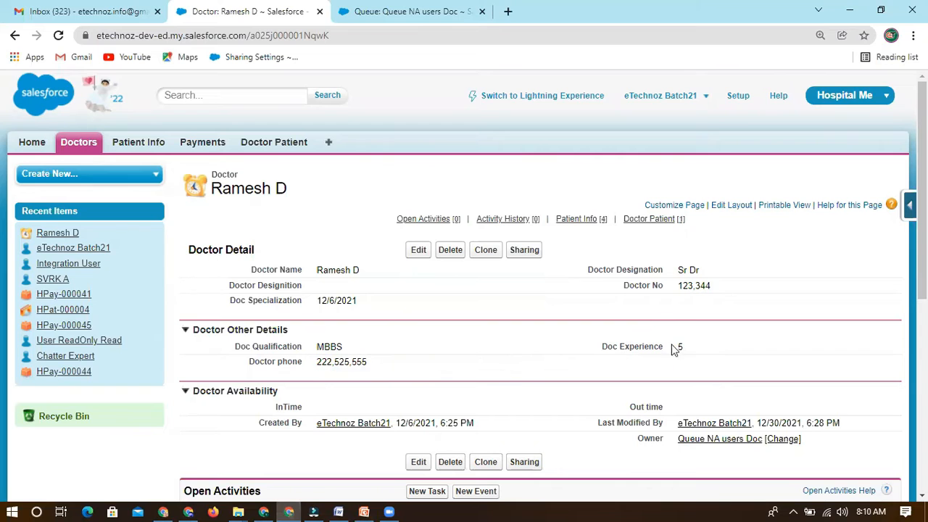
{"action": "scroll", "coordinate": [536, 381], "scroll_direction": "down", "scroll_amount": 1}
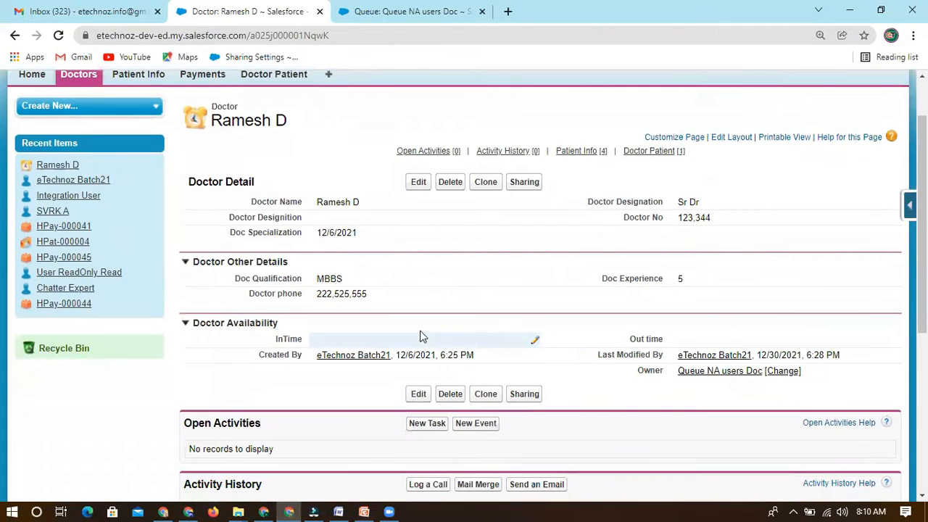
{"action": "scroll", "coordinate": [436, 311], "scroll_direction": "up", "scroll_amount": 1}
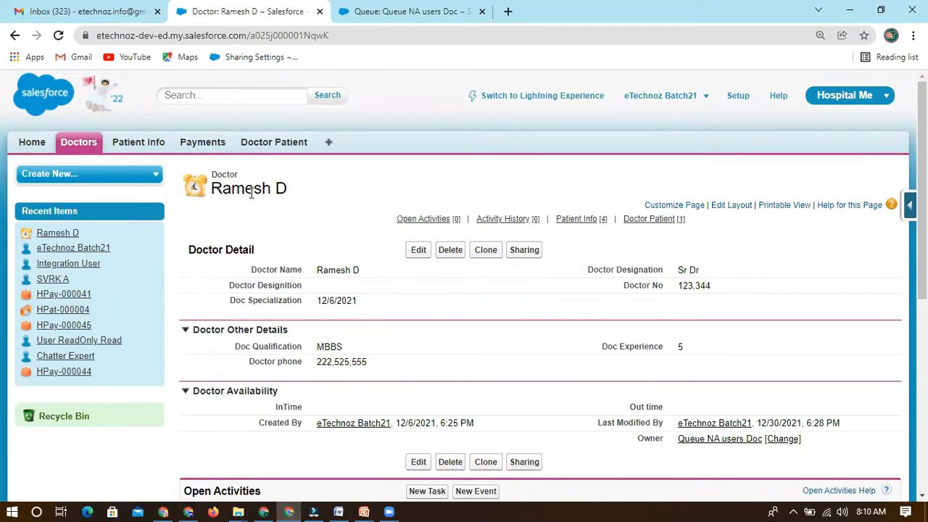
{"action": "left_click_drag", "start_coordinate": [213, 189], "coordinate": [292, 193]}
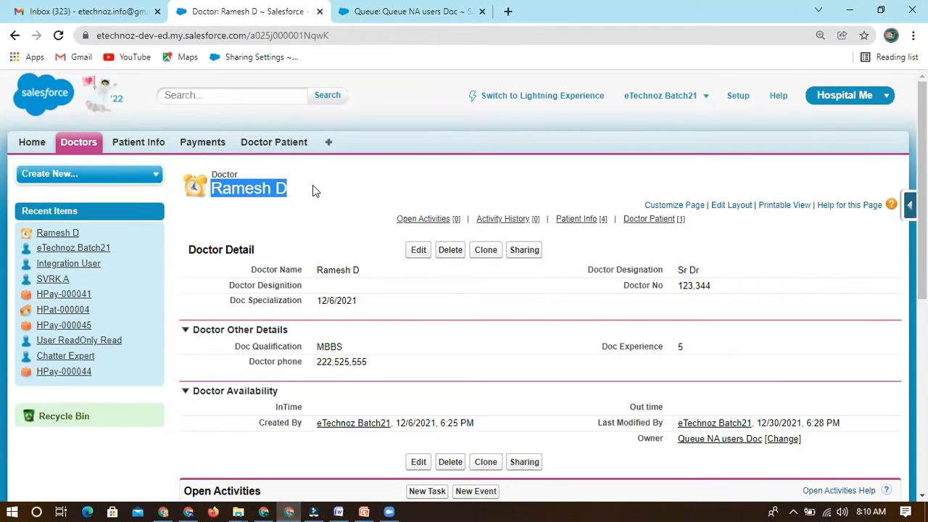
{"action": "left_click", "coordinate": [312, 191]}
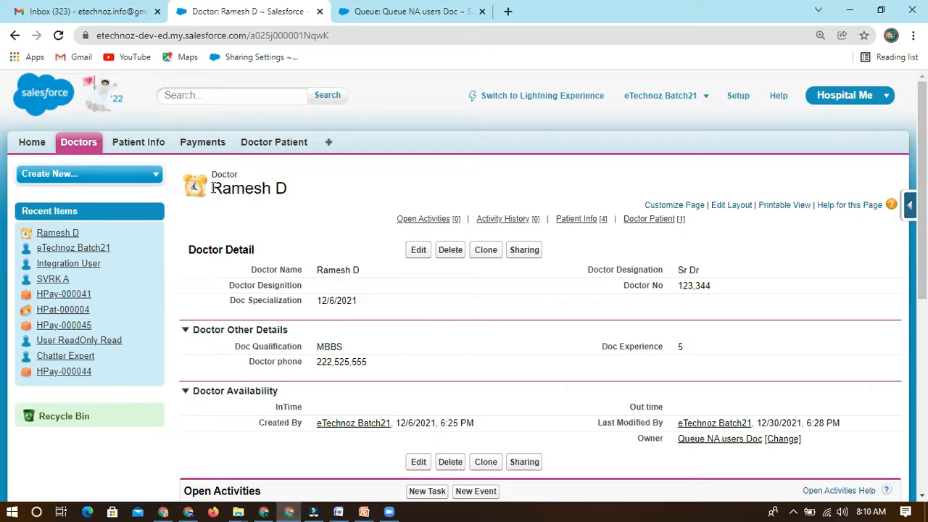
{"action": "left_click_drag", "start_coordinate": [212, 189], "coordinate": [311, 197]}
{"action": "left_click", "coordinate": [312, 191]}
{"action": "scroll", "coordinate": [423, 372], "scroll_direction": "down", "scroll_amount": 2}
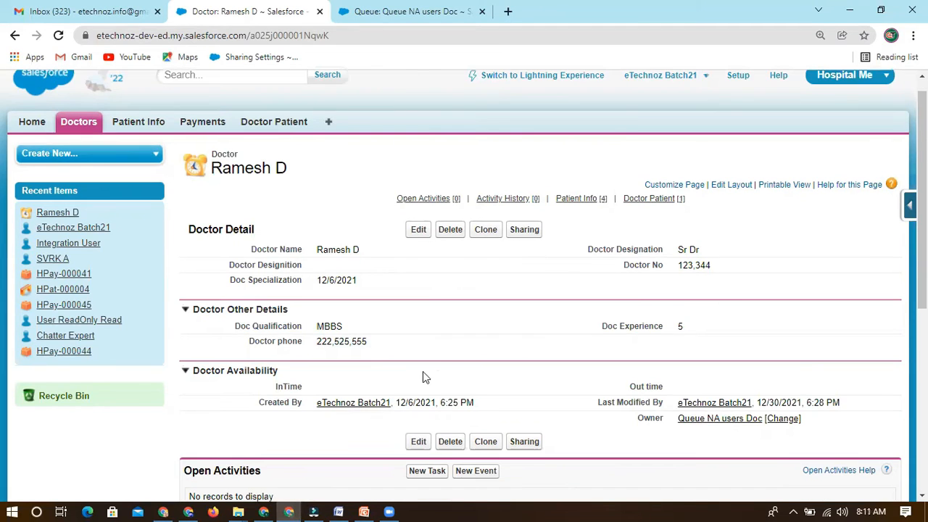
{"action": "scroll", "coordinate": [559, 308], "scroll_direction": "up", "scroll_amount": 1}
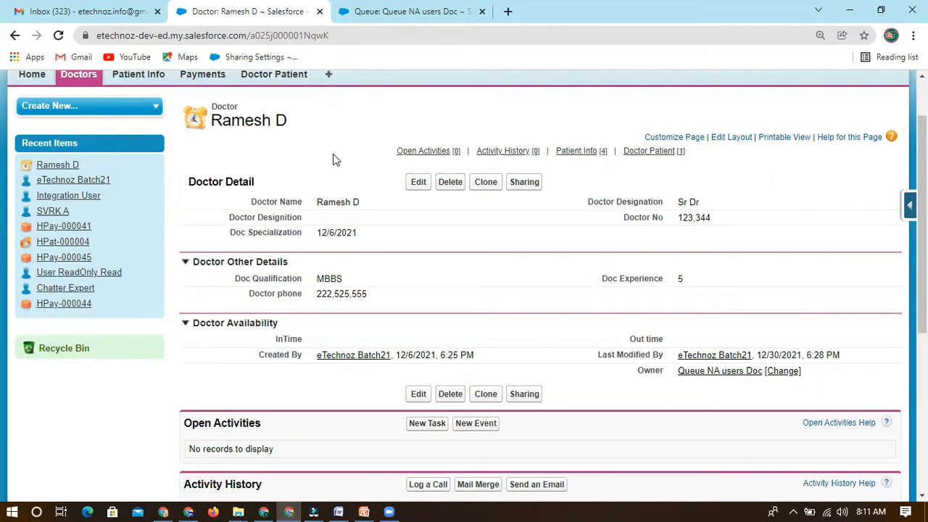
{"action": "scroll", "coordinate": [333, 159], "scroll_direction": "up", "scroll_amount": 1}
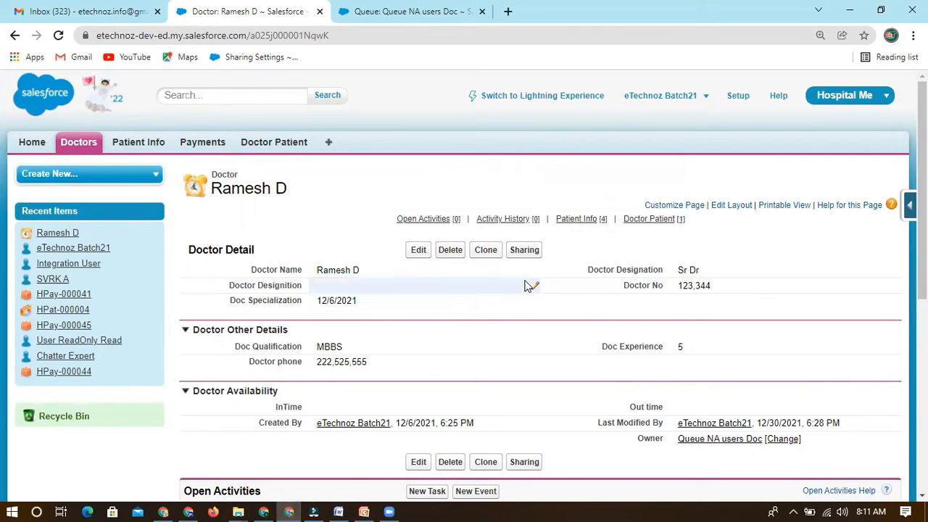
- Open the doctor record for editing and examine its Doc Experience field
{"action": "left_click", "coordinate": [422, 253]}
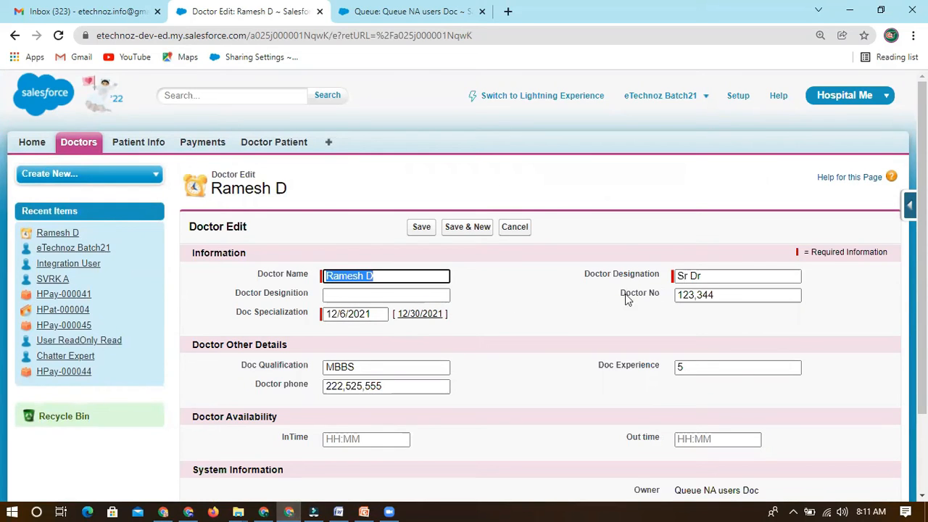
{"action": "scroll", "coordinate": [638, 326], "scroll_direction": "down", "scroll_amount": 3}
{"action": "double_click", "coordinate": [700, 274]}
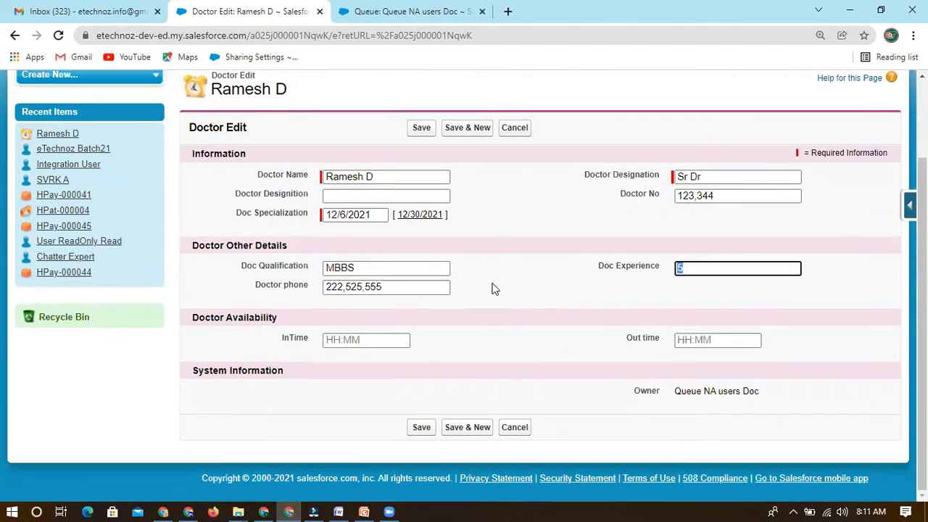
{"action": "left_click_drag", "start_coordinate": [597, 266], "coordinate": [614, 284]}
{"action": "left_click", "coordinate": [649, 283]}
{"action": "left_click", "coordinate": [605, 286]}
{"action": "left_click_drag", "start_coordinate": [689, 272], "coordinate": [628, 279]}
{"action": "left_click", "coordinate": [628, 279]}
{"action": "left_click_drag", "start_coordinate": [698, 268], "coordinate": [663, 271]}
{"action": "left_click", "coordinate": [596, 265]}
{"action": "left_click", "coordinate": [614, 278]}
{"action": "scroll", "coordinate": [541, 254], "scroll_direction": "up", "scroll_amount": 2}
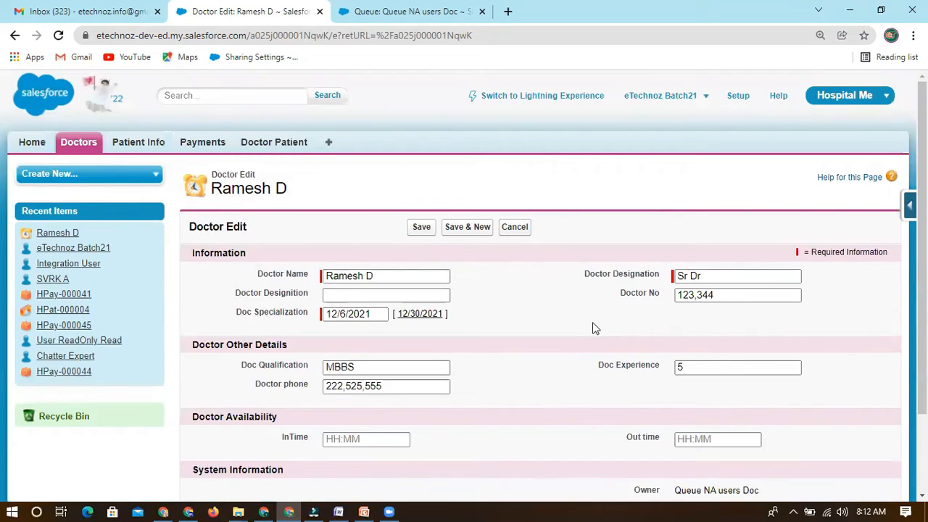
- Review the Doc Experience value together with the doctor's name as an example of a workflow criterion
{"action": "scroll", "coordinate": [596, 326], "scroll_direction": "down", "scroll_amount": 2}
{"action": "left_click_drag", "start_coordinate": [693, 269], "coordinate": [581, 289]}
{"action": "left_click_drag", "start_coordinate": [695, 277], "coordinate": [621, 286]}
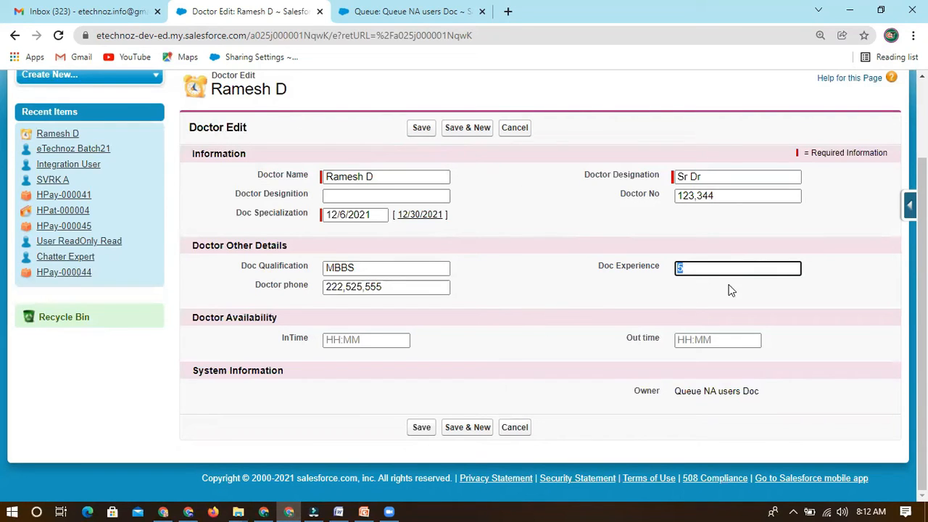
{"action": "left_click_drag", "start_coordinate": [602, 269], "coordinate": [573, 283]}
{"action": "left_click_drag", "start_coordinate": [213, 89], "coordinate": [312, 96]}
{"action": "left_click", "coordinate": [655, 287]}
{"action": "left_click_drag", "start_coordinate": [699, 270], "coordinate": [636, 278]}
{"action": "left_click", "coordinate": [702, 271]}
{"action": "left_click", "coordinate": [607, 282]}
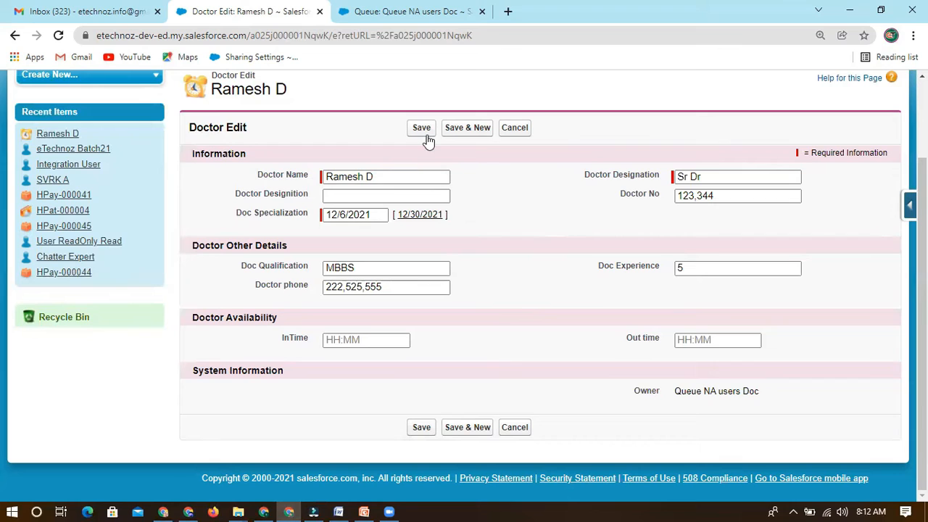
- Set the doctor's Doc Experience to 1 and save the record
{"action": "left_click", "coordinate": [693, 266]}
{"action": "double_click", "coordinate": [688, 266]}
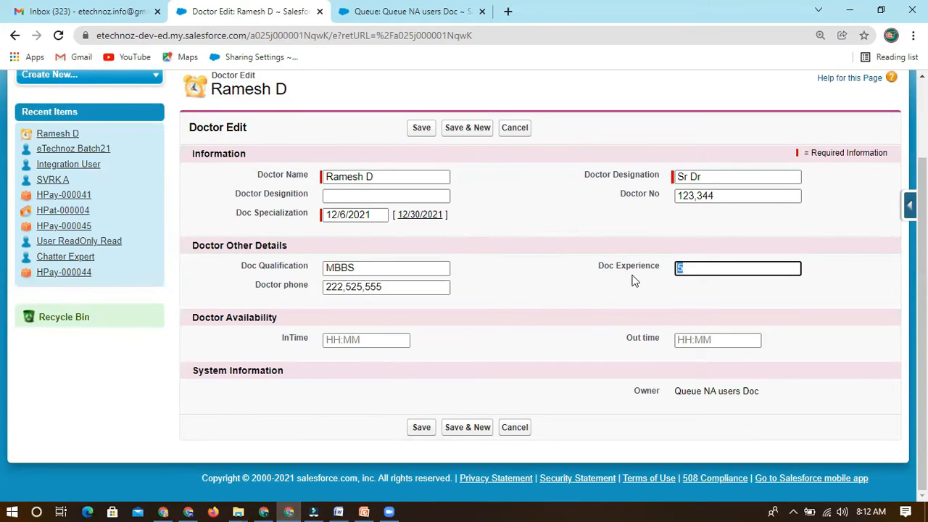
{"action": "left_click", "coordinate": [552, 208]}
{"action": "double_click", "coordinate": [694, 277]}
{"action": "double_click", "coordinate": [690, 272]}
{"action": "type", "text": "1"}
{"action": "left_click", "coordinate": [422, 129]}
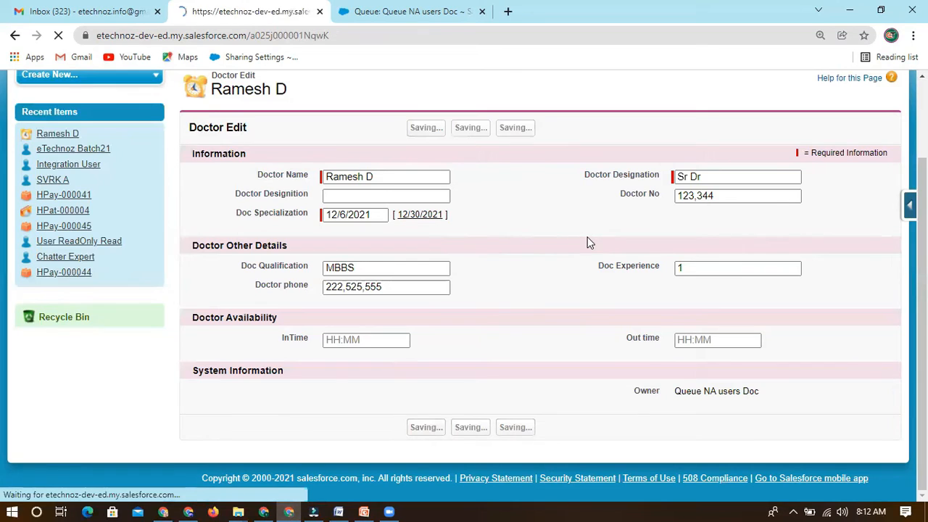
- Review the saved doctor record, checking the object label, the doctor's name and the Doc Experience field
{"action": "scroll", "coordinate": [515, 319], "scroll_direction": "down", "scroll_amount": 1}
{"action": "scroll", "coordinate": [505, 303], "scroll_direction": "down", "scroll_amount": 1}
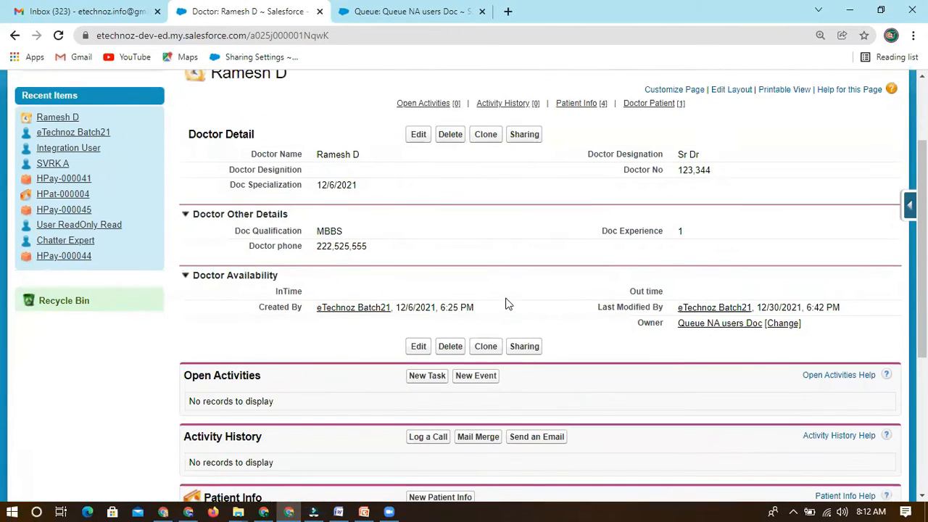
{"action": "scroll", "coordinate": [514, 326], "scroll_direction": "up", "scroll_amount": 1}
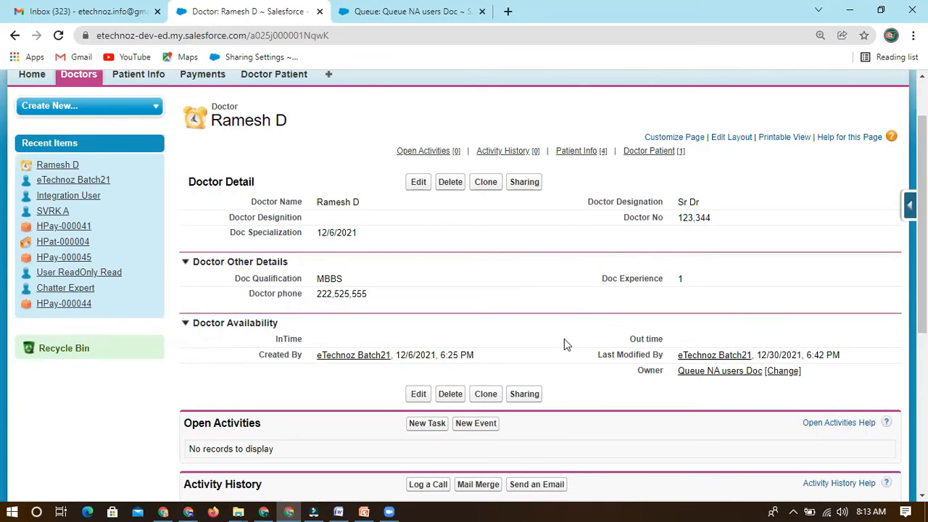
{"action": "left_click_drag", "start_coordinate": [216, 120], "coordinate": [305, 124]}
{"action": "left_click", "coordinate": [246, 113]}
{"action": "left_click_drag", "start_coordinate": [215, 105], "coordinate": [248, 108]}
{"action": "left_click", "coordinate": [317, 130]}
{"action": "left_click_drag", "start_coordinate": [604, 280], "coordinate": [696, 284]}
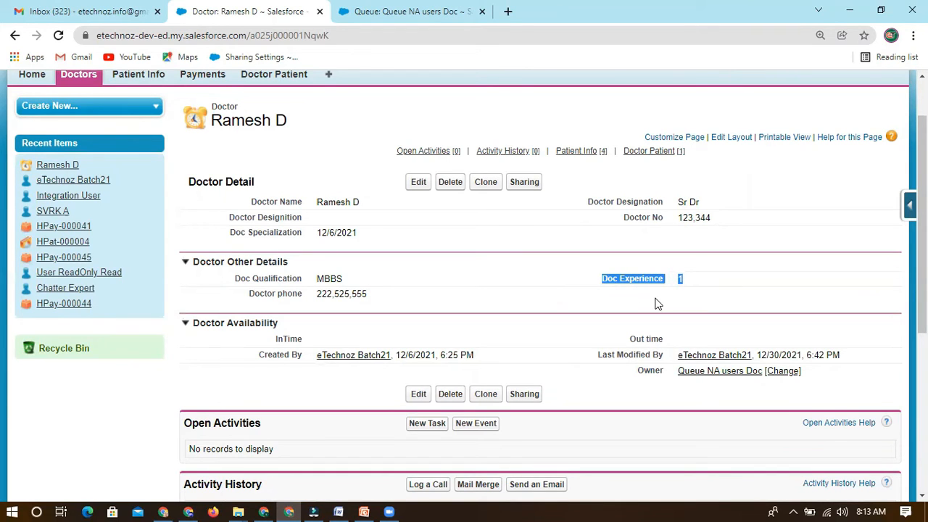
{"action": "left_click", "coordinate": [546, 236]}
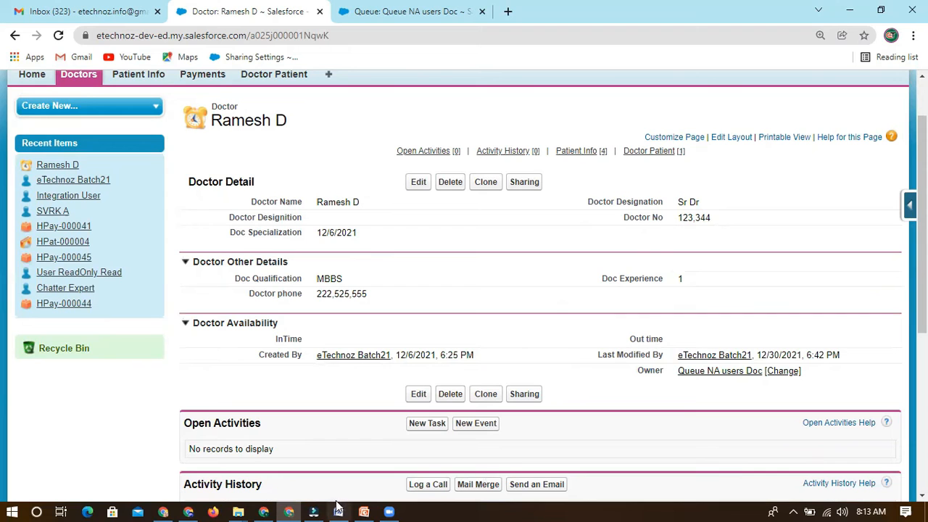
- Switch to the PowerPoint presentation and add "Email Alerts" and "Update Records" as indented lines under Actions on the Workflow Rules slide
{"action": "mouse_move", "coordinate": [364, 510]}
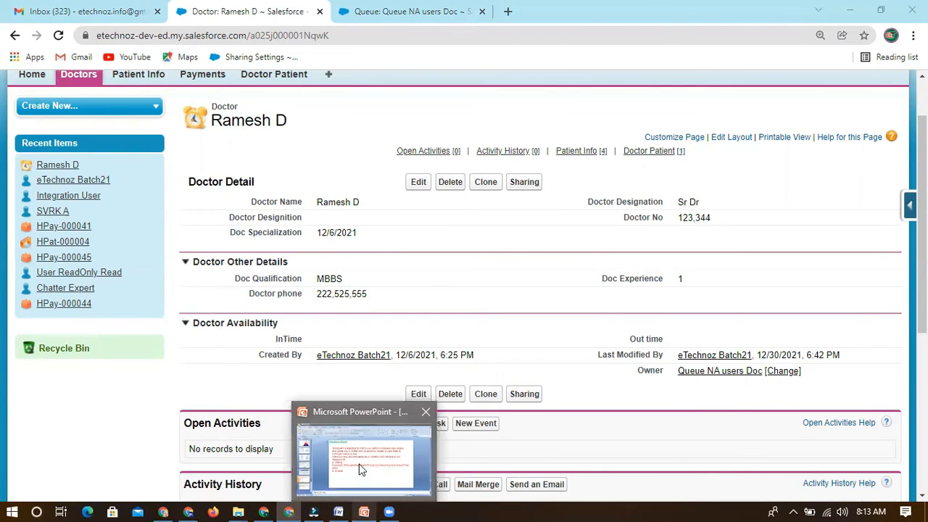
{"action": "left_click", "coordinate": [363, 468]}
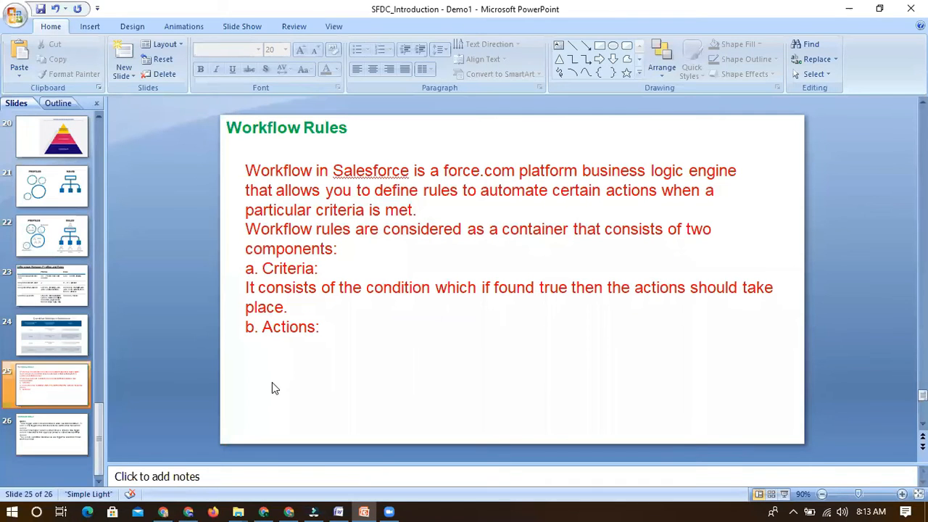
{"action": "left_click", "coordinate": [301, 330]}
{"action": "left_click", "coordinate": [324, 327]}
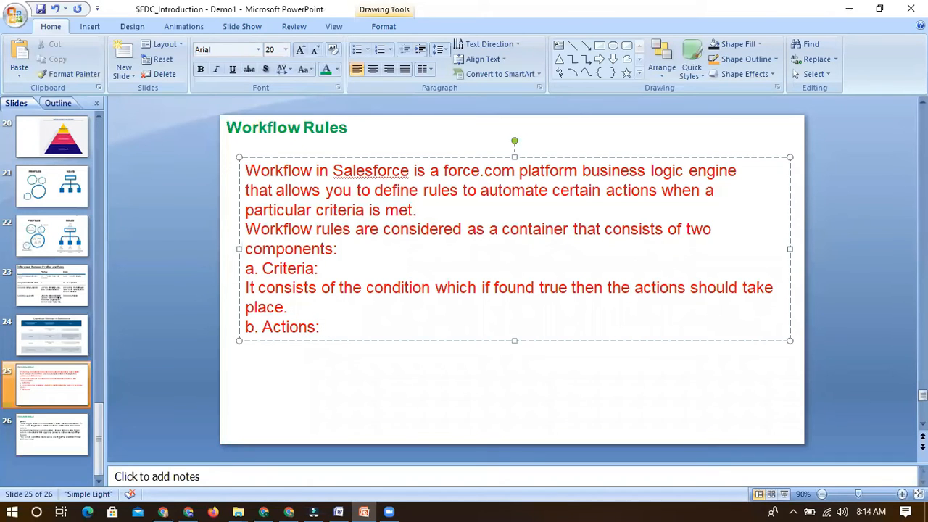
{"action": "key", "text": "Return"}
{"action": "type", "text": "Email Alerts"}
{"action": "key", "text": "Return"}
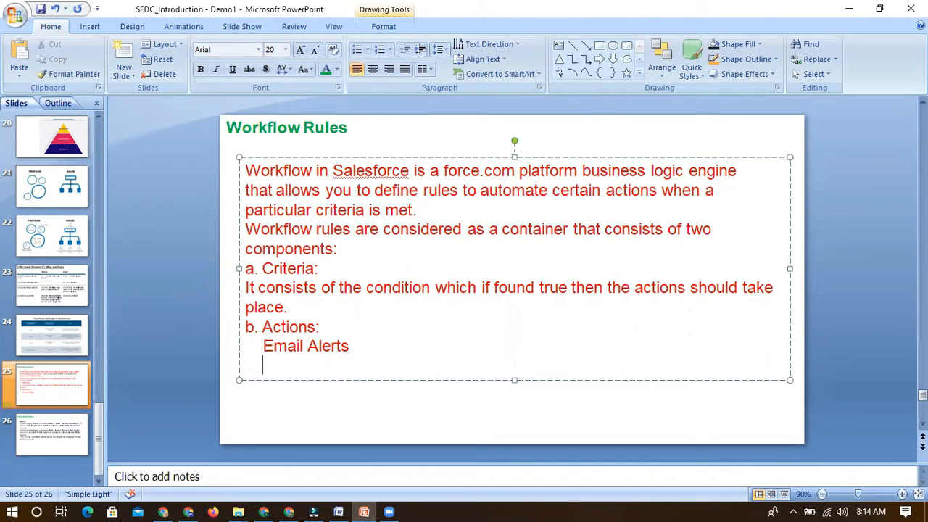
{"action": "type", "text": "Update Records"}
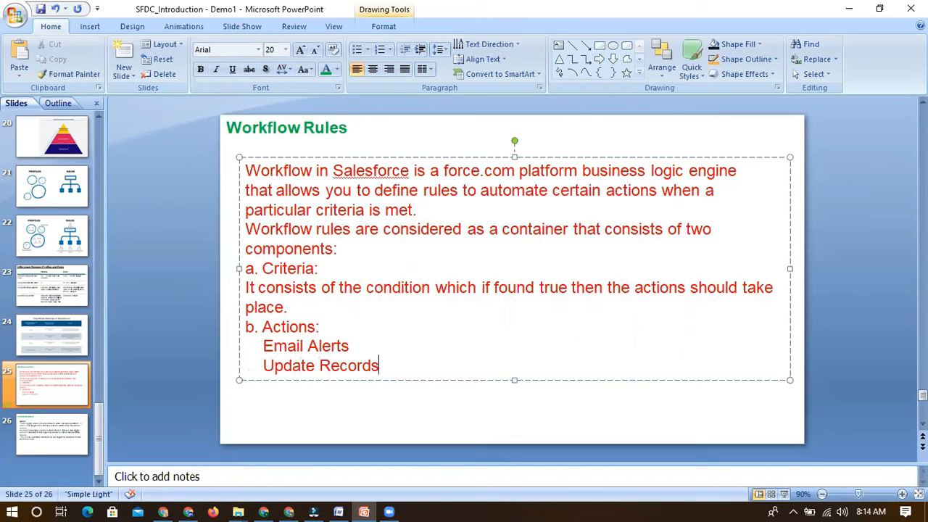
- Add "Tasks" and "Outbound Messages" as separate lines below Update Records in the Actions list
{"action": "key", "text": "Return"}
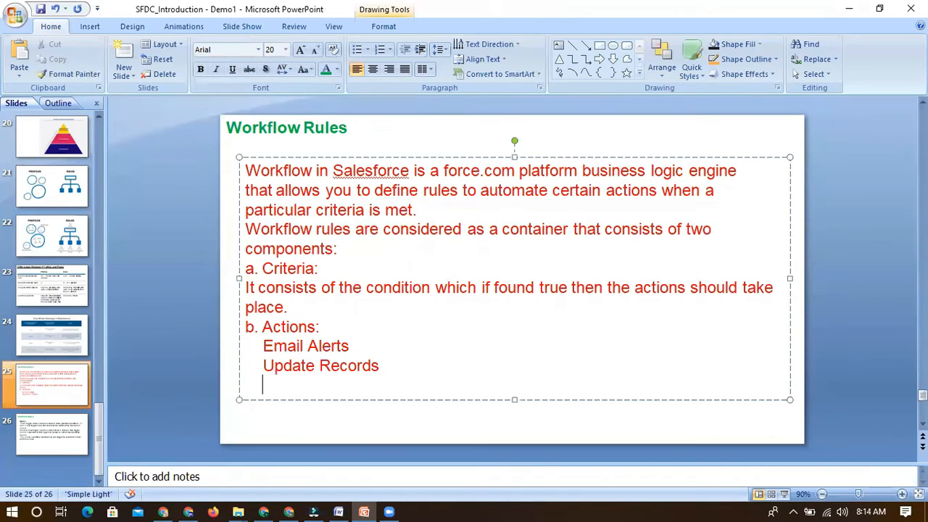
{"action": "type", "text": "Tasks"}
{"action": "key", "text": "Return"}
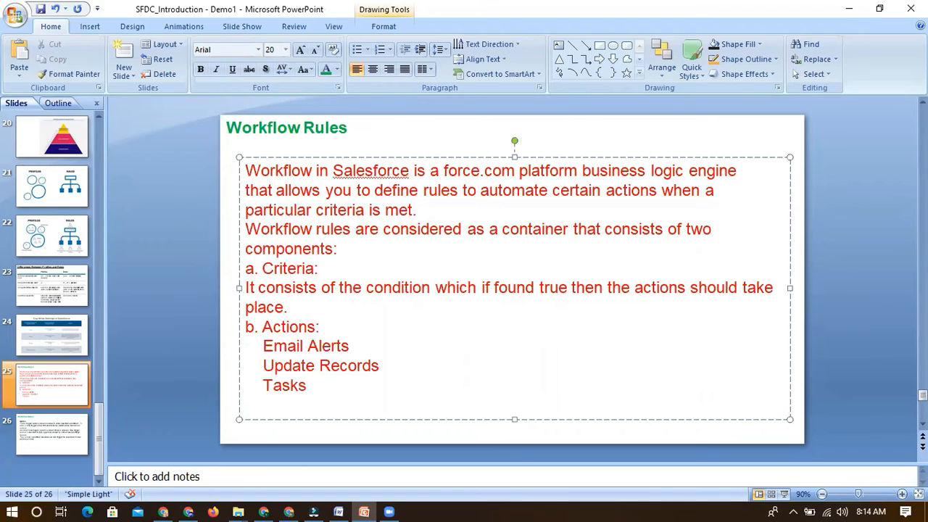
{"action": "type", "text": "Outboud"}
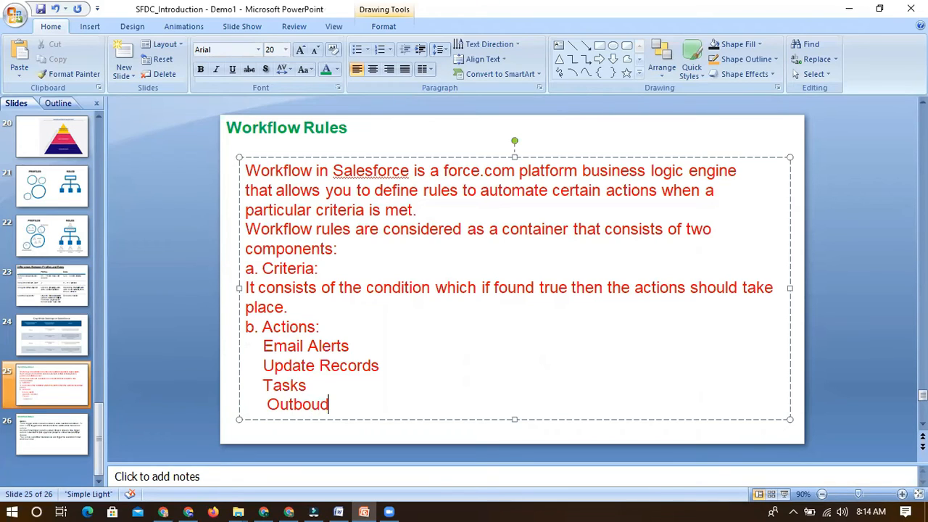
{"action": "key", "text": "BackSpace"}
{"action": "type", "text": "nd Messages"}
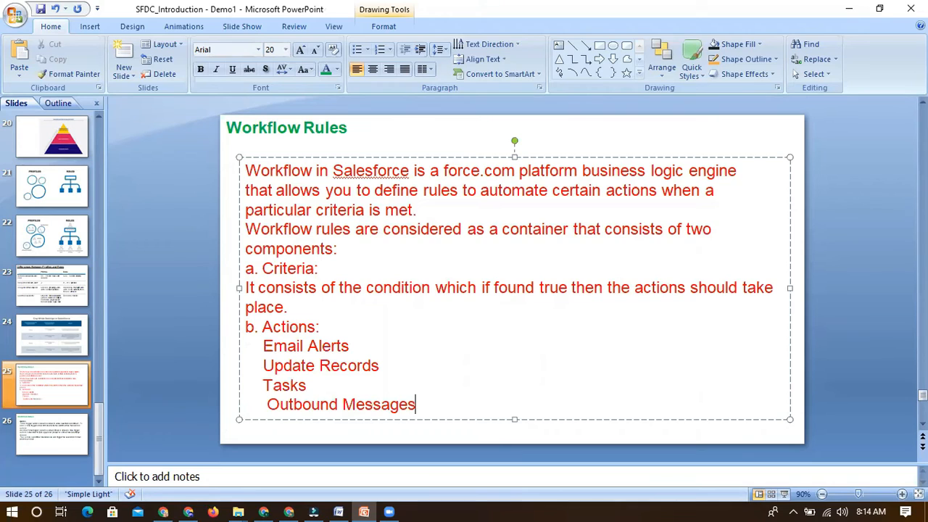
- Number the four action types from 1. to 4., from Email Alerts through Outbound Messages
{"action": "left_click", "coordinate": [263, 346]}
{"action": "type", "text": "1."}
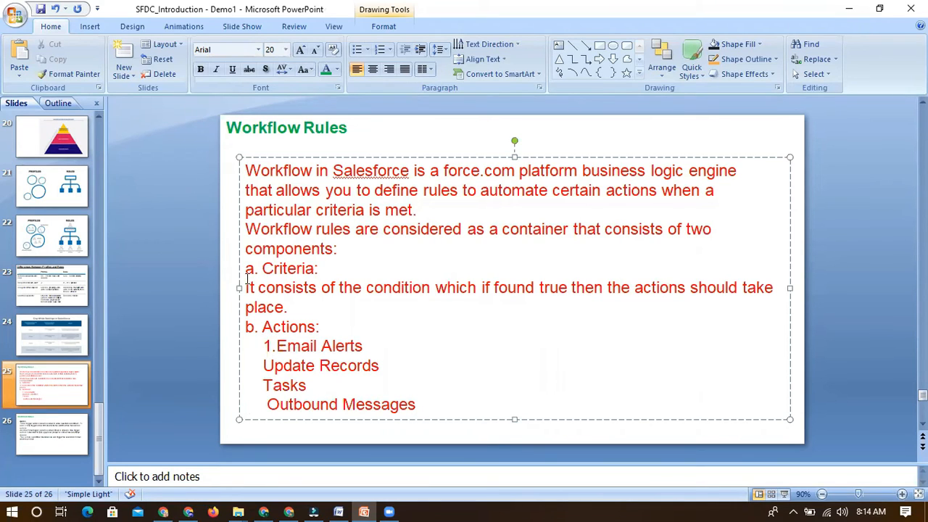
{"action": "left_click", "coordinate": [264, 364]}
{"action": "type", "text": "2."}
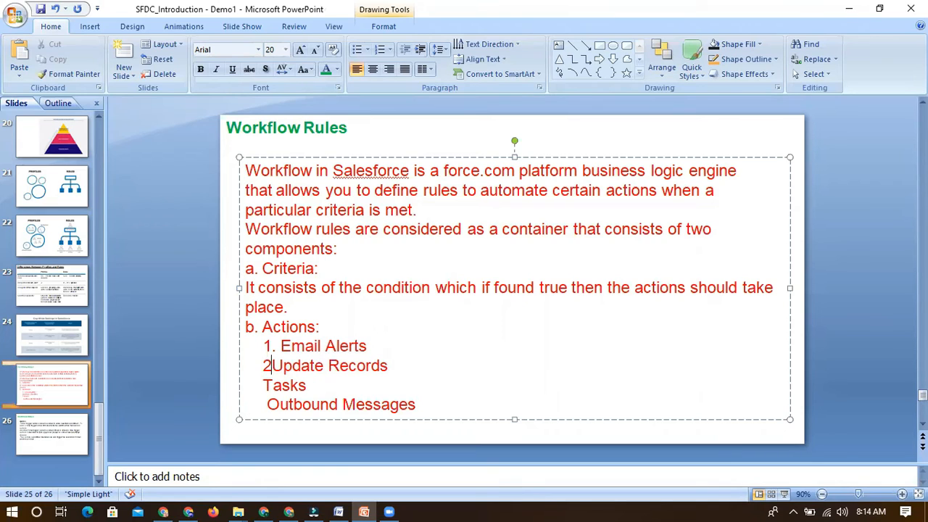
{"action": "left_click", "coordinate": [264, 385]}
{"action": "type", "text": "3."}
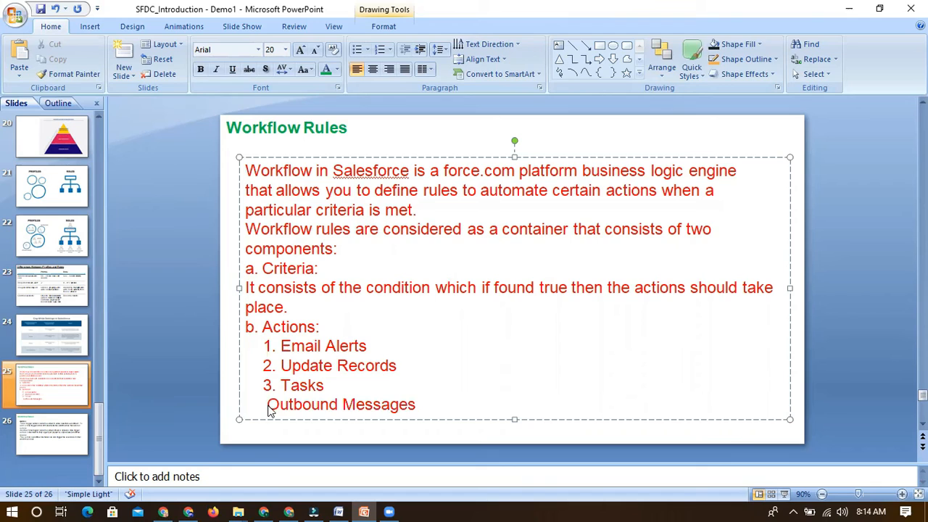
{"action": "left_click", "coordinate": [267, 411]}
{"action": "type", "text": "4."}
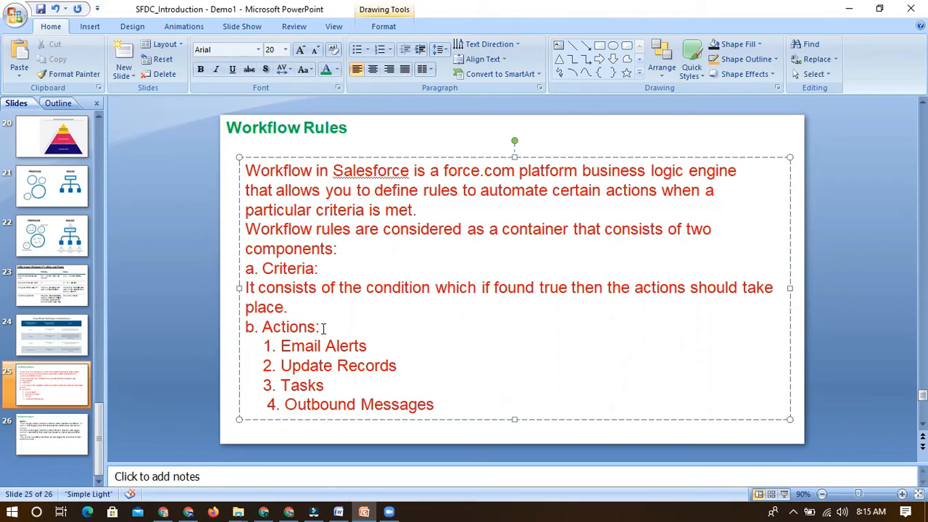
- Add "After Insert or After Update" after the Criteria label on the Workflow Rules slide
{"action": "left_click", "coordinate": [331, 269]}
{"action": "type", "text": "Cr"}
{"action": "type", "text": "e"}
{"action": "key", "text": "BackSpace"}
{"action": "key", "text": "BackSpace"}
{"action": "key", "text": "BackSpace"}
{"action": "type", "text": "After I"}
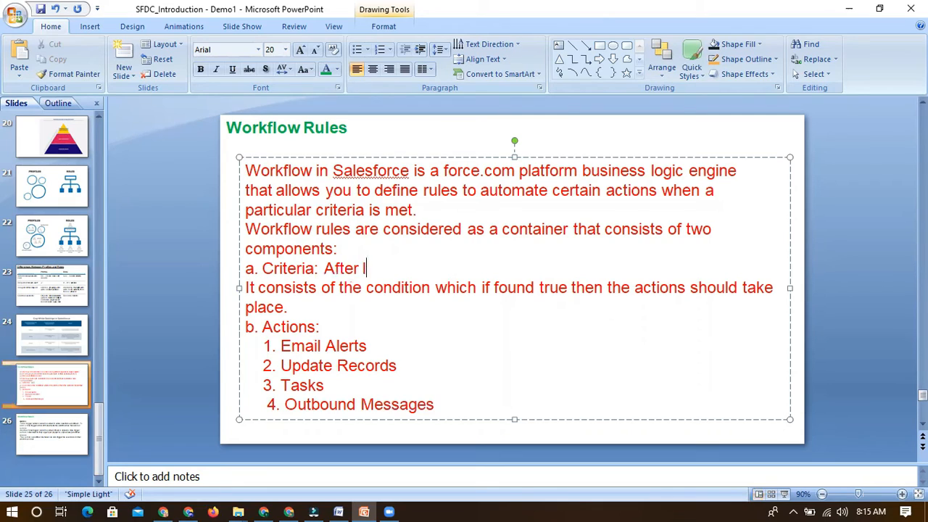
{"action": "type", "text": "nsert o"}
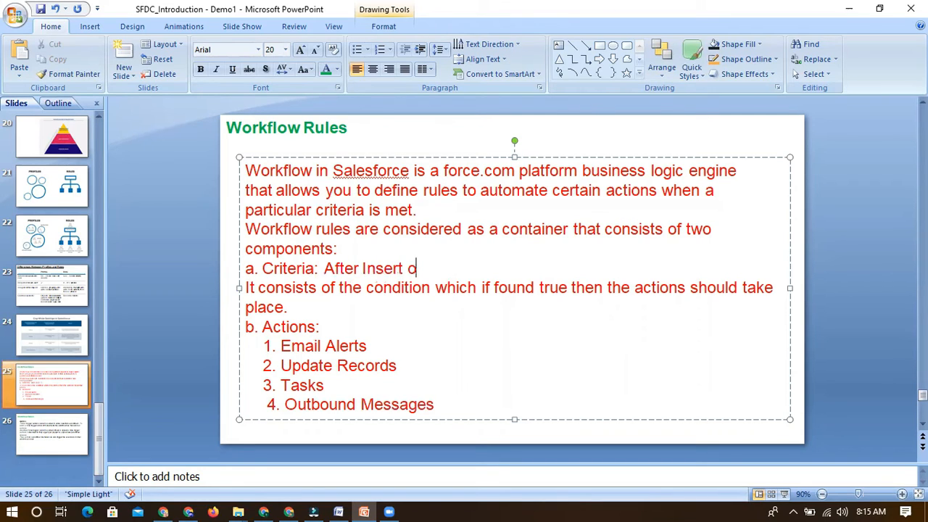
{"action": "type", "text": "r After Update"}
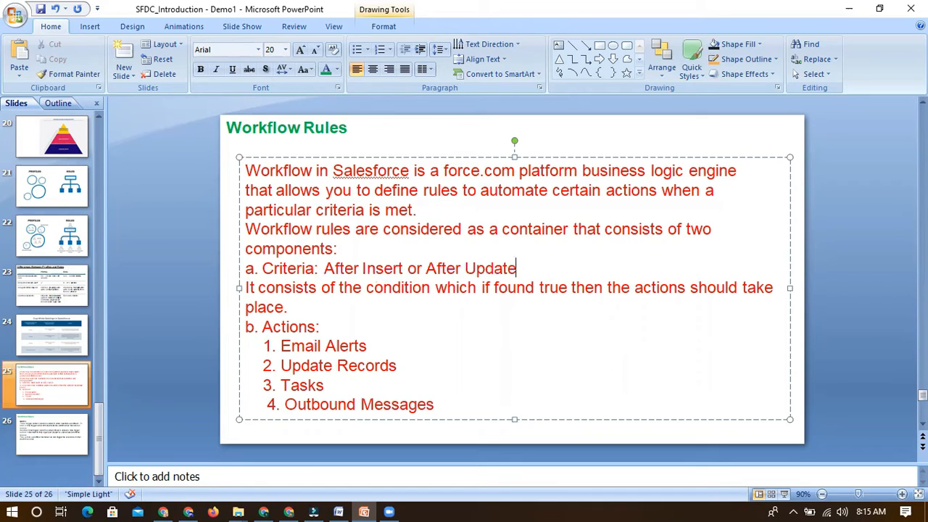
- Highlight Insert and Update in the Criteria line, and point out the Email Alerts action
{"action": "double_click", "coordinate": [376, 269]}
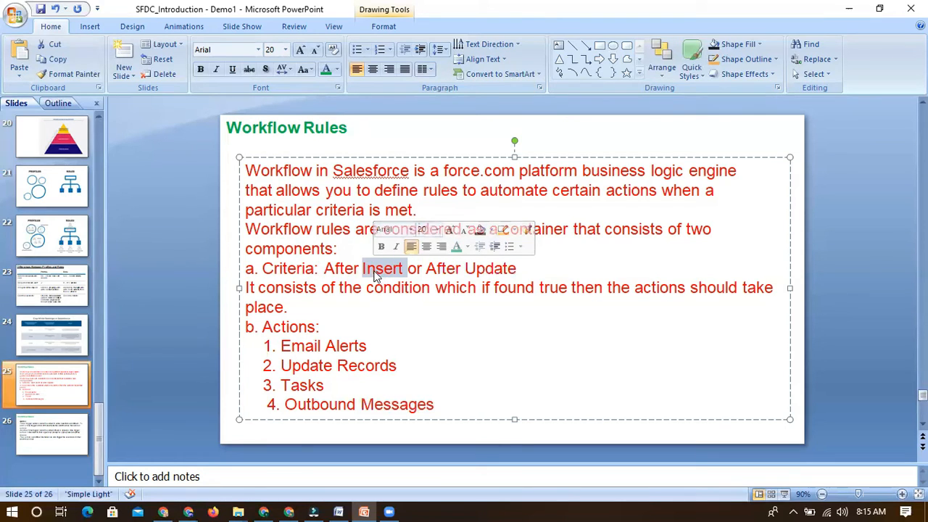
{"action": "double_click", "coordinate": [483, 268]}
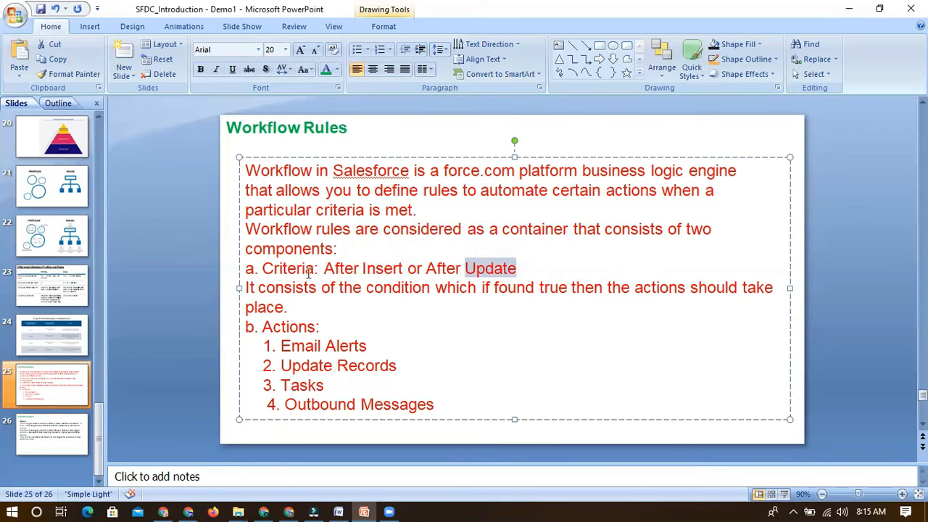
{"action": "left_click", "coordinate": [526, 269]}
{"action": "double_click", "coordinate": [385, 268]}
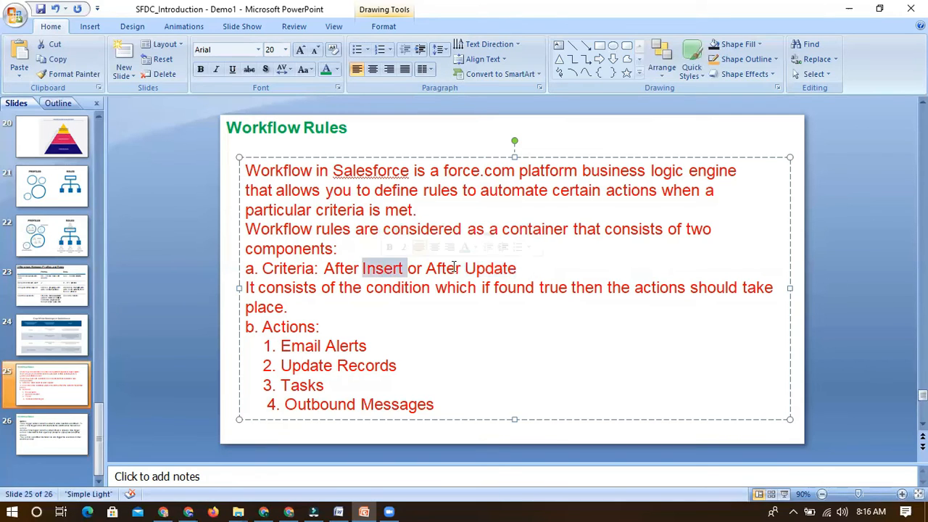
{"action": "double_click", "coordinate": [500, 269]}
{"action": "left_click", "coordinate": [528, 268]}
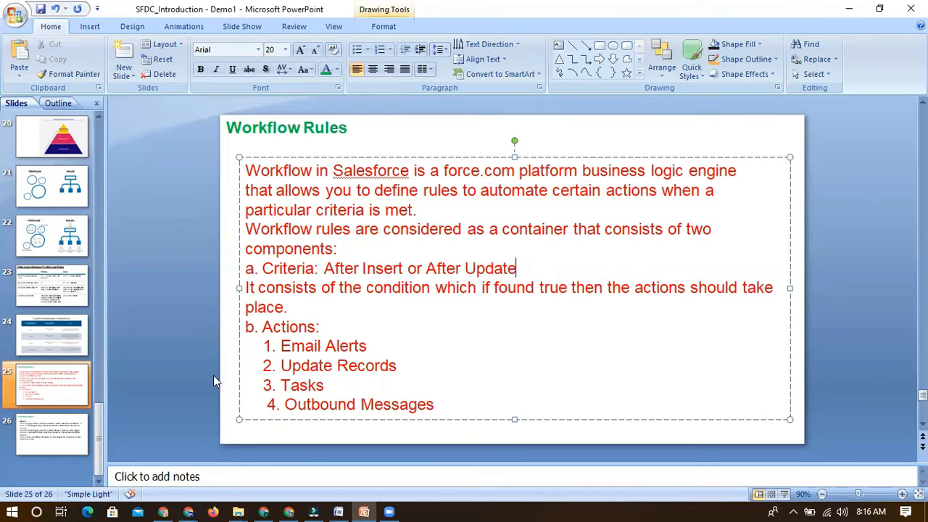
{"action": "left_click_drag", "start_coordinate": [282, 347], "coordinate": [368, 349]}
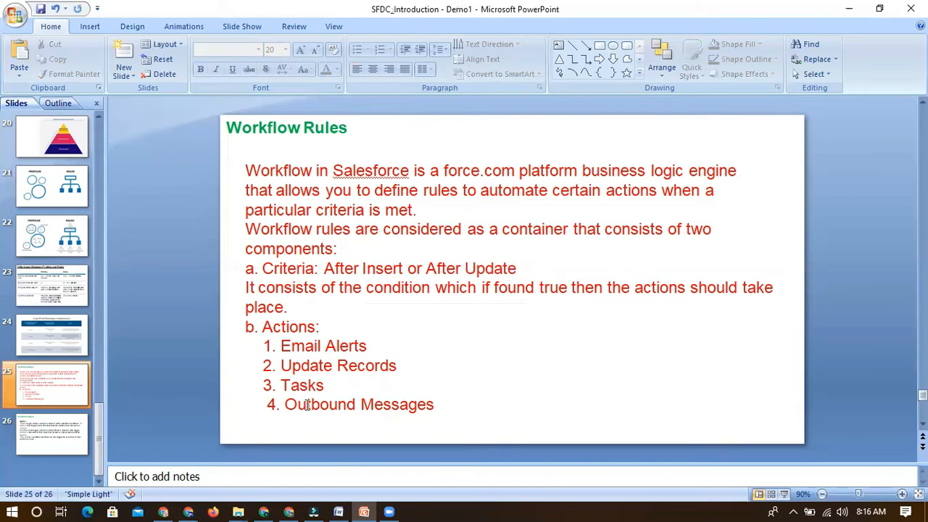
- Switch to Salesforce in the browser and open Setup in a new tab beside the doctor record
{"action": "key", "text": "alt+Tab"}
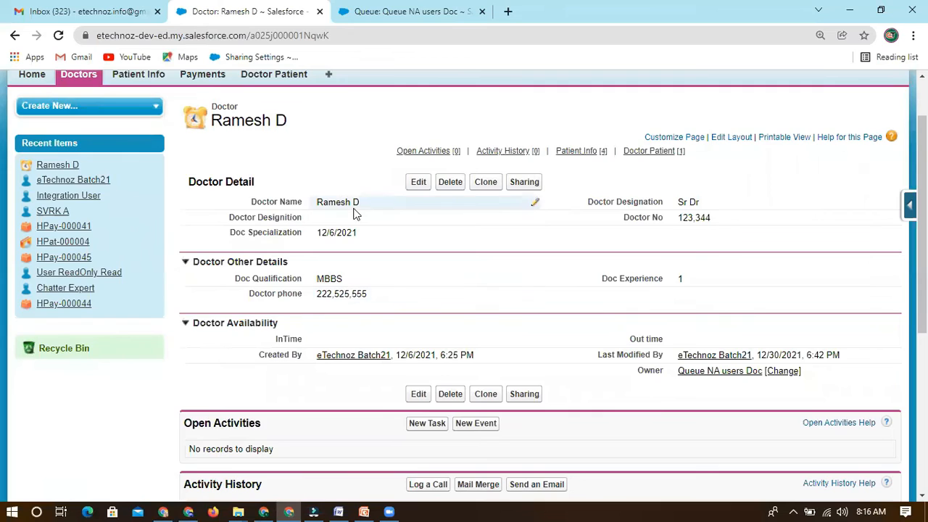
{"action": "scroll", "coordinate": [341, 203], "scroll_direction": "up", "scroll_amount": 2}
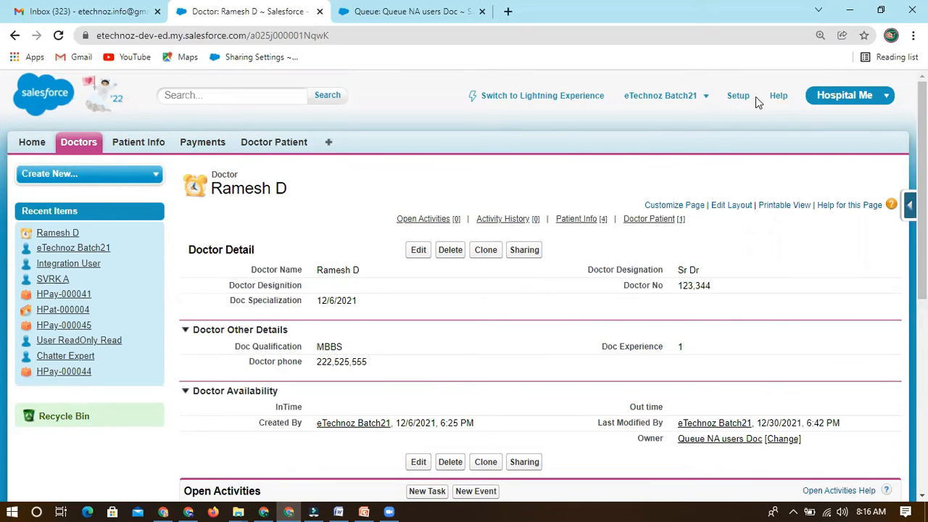
{"action": "right_click", "coordinate": [734, 99]}
{"action": "left_click", "coordinate": [693, 108]}
{"action": "left_click_drag", "start_coordinate": [549, 22], "coordinate": [373, 22]}
{"action": "scroll", "coordinate": [406, 319], "scroll_direction": "down", "scroll_amount": 1}
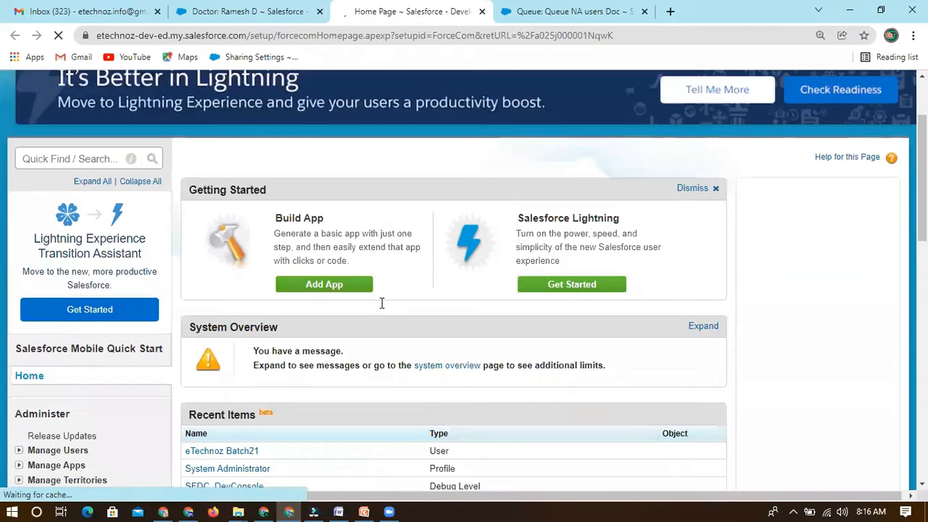
{"action": "left_click", "coordinate": [41, 202]}
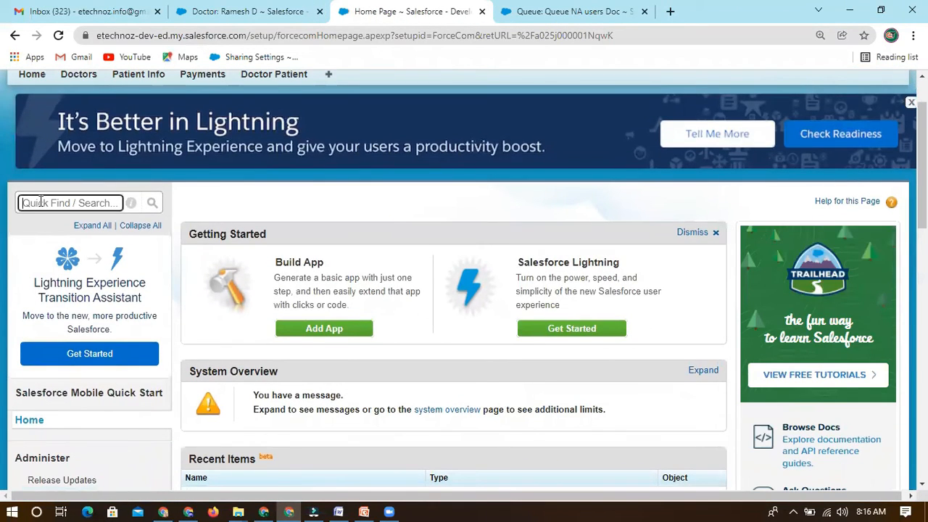
- Switch to the PowerPoint presentation and add "Immediate & Time Based" after the Actions label on the Workflow Rules slide
{"action": "key", "text": "alt+Tab"}
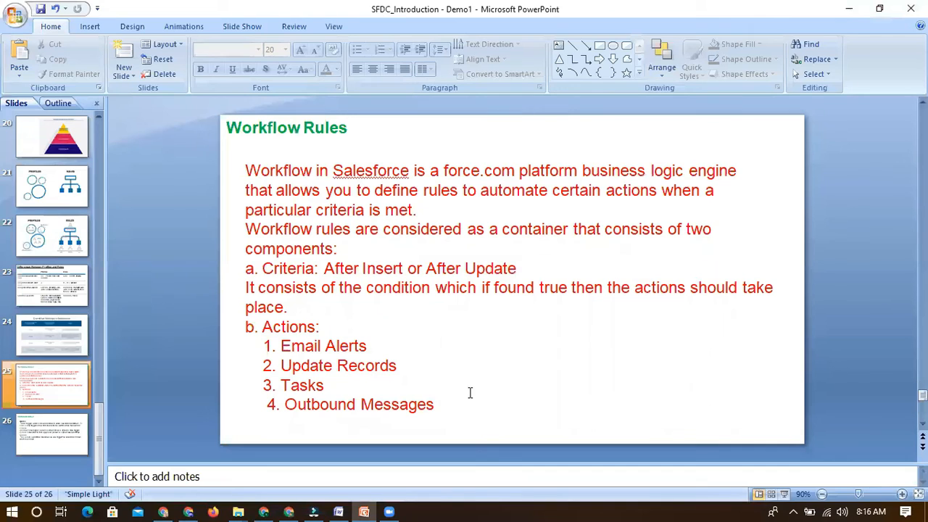
{"action": "left_click", "coordinate": [324, 327]}
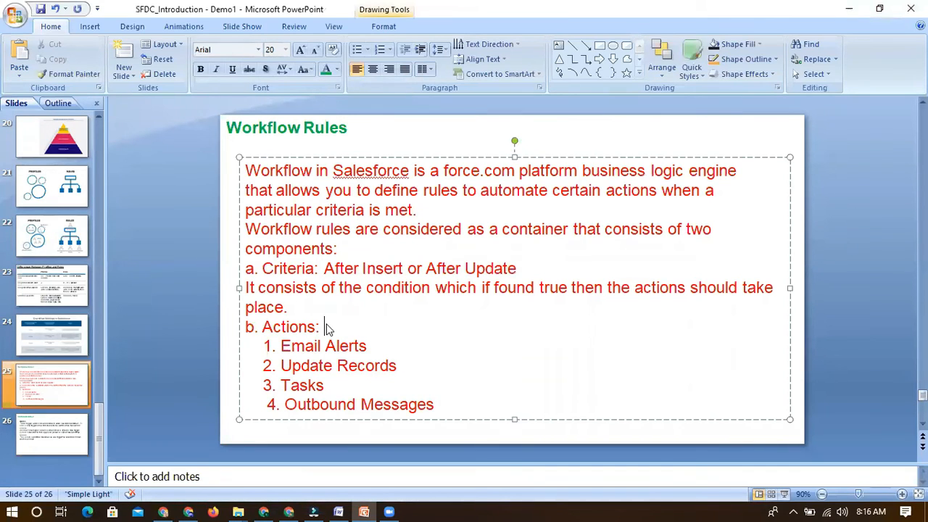
{"action": "type", "text": "Immediate"}
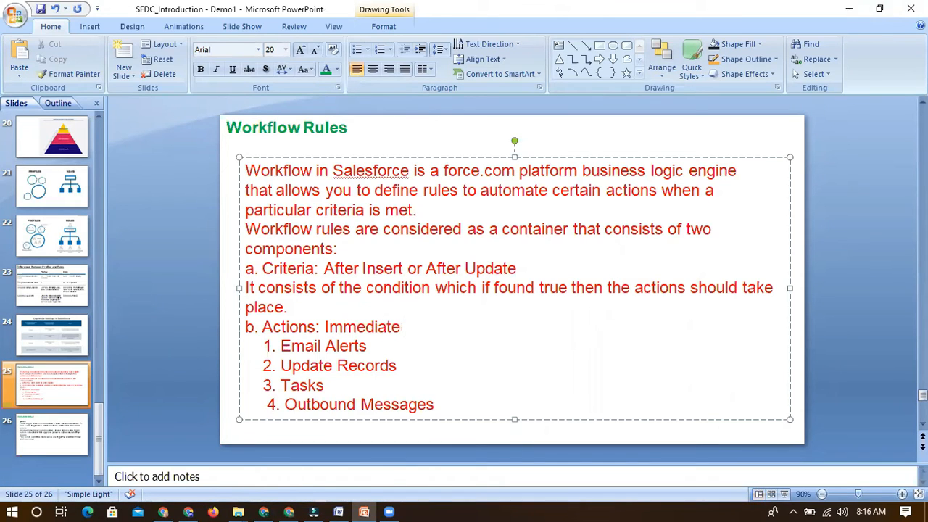
{"action": "type", "text": " & Time Based"}
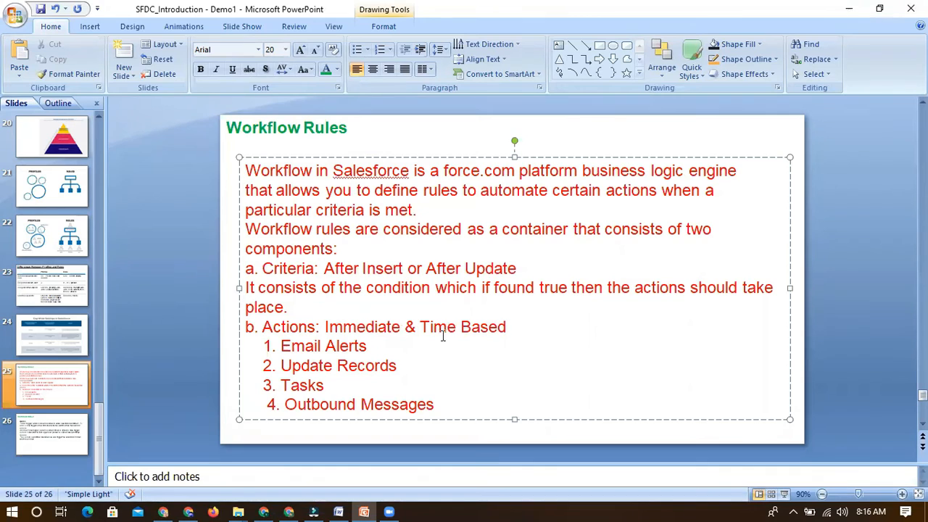
- Highlight the words Immediate and Time Based in the Actions line to point out both kinds of action
{"action": "left_click_drag", "start_coordinate": [425, 327], "coordinate": [507, 327]}
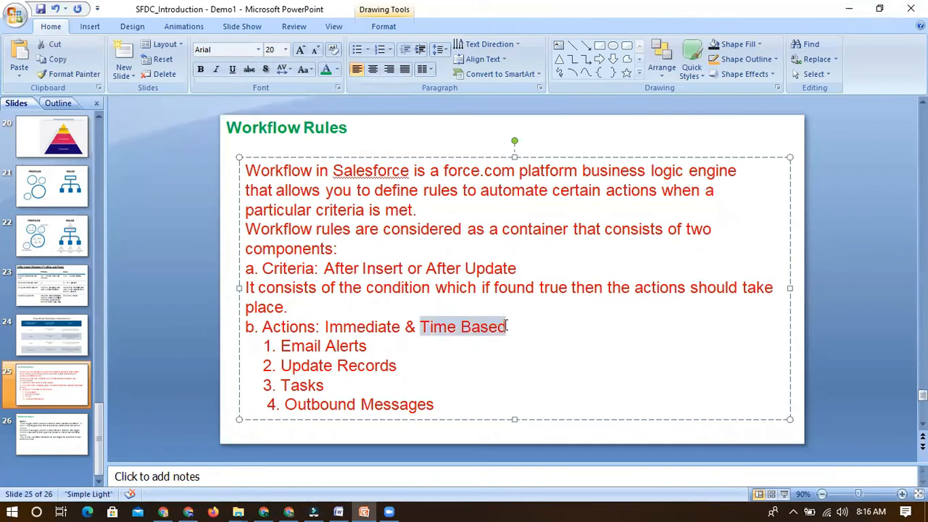
{"action": "double_click", "coordinate": [374, 327]}
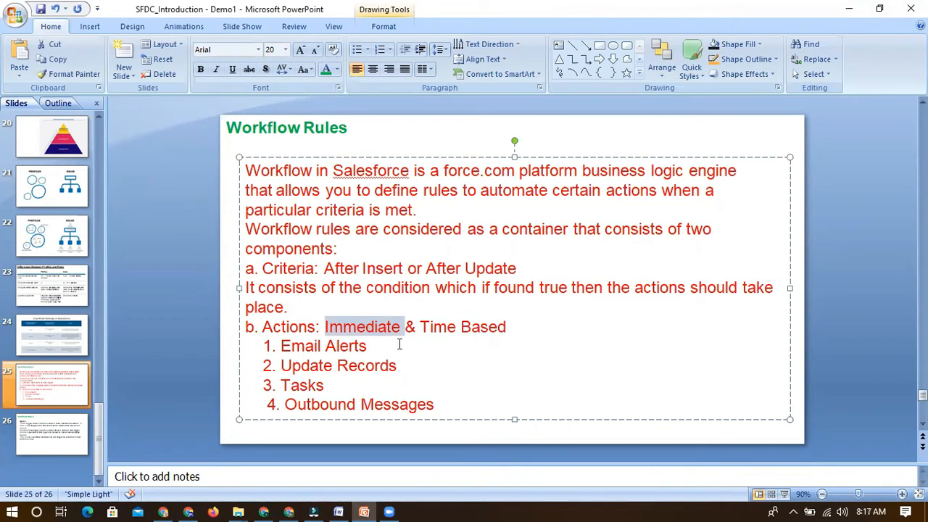
{"action": "left_click_drag", "start_coordinate": [425, 327], "coordinate": [508, 327]}
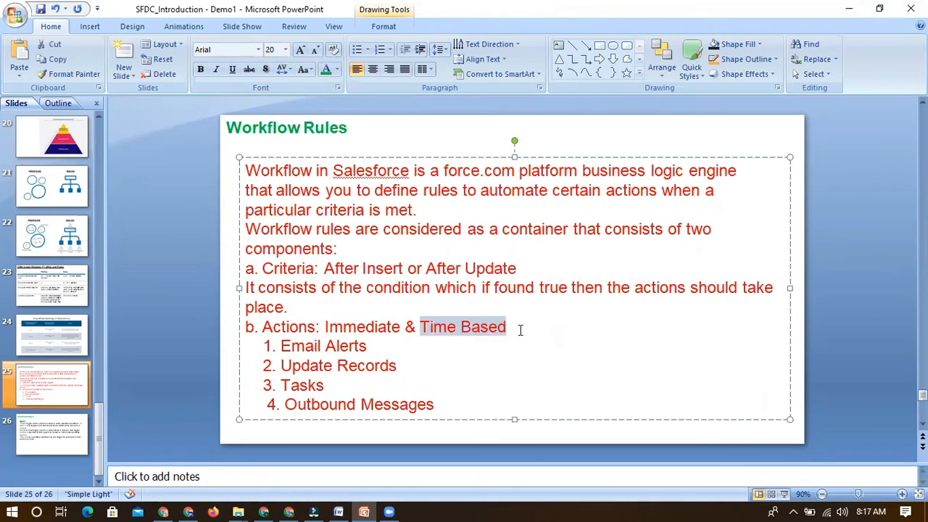
{"action": "left_click", "coordinate": [519, 330]}
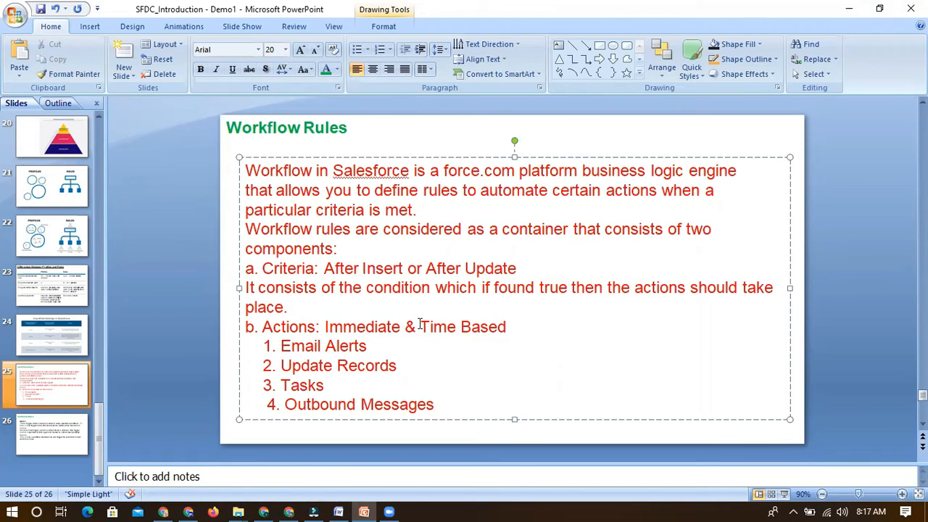
{"action": "left_click", "coordinate": [179, 299]}
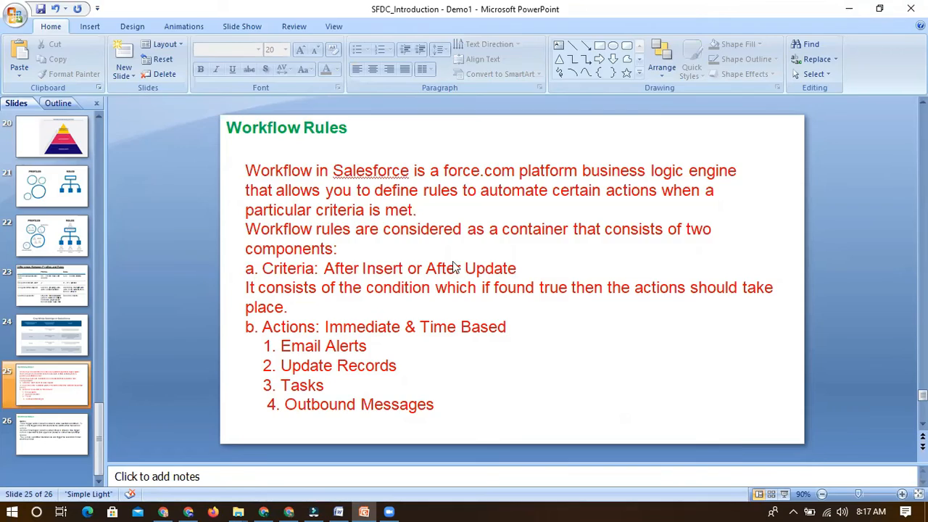
- Switch to the Salesforce Setup page, search for "workf" and open Workflow Rules
{"action": "key", "text": "alt+Tab"}
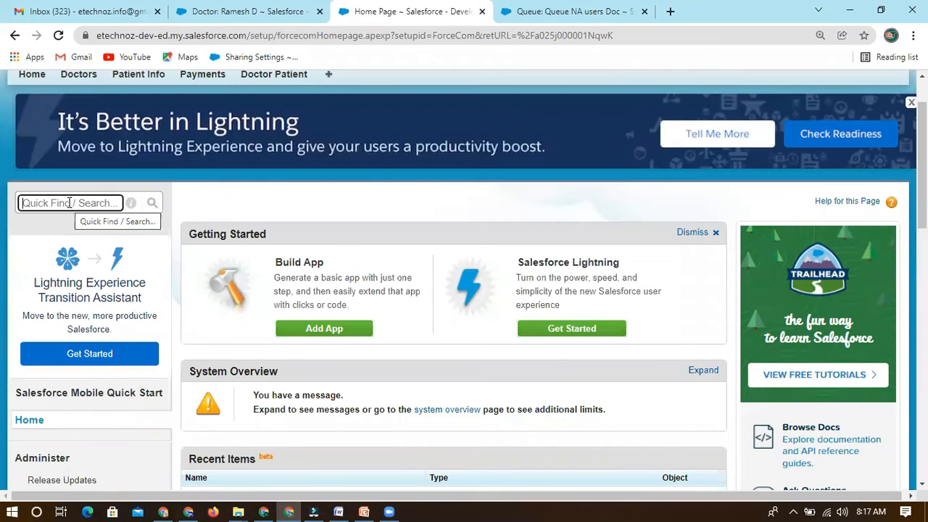
{"action": "type", "text": "work f"}
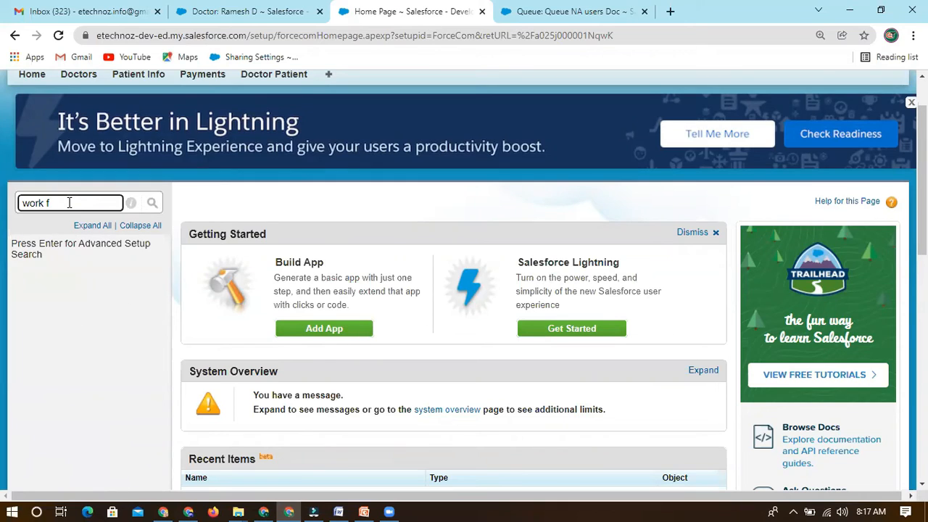
{"action": "key", "text": "BackSpace"}
{"action": "type", "text": "f"}
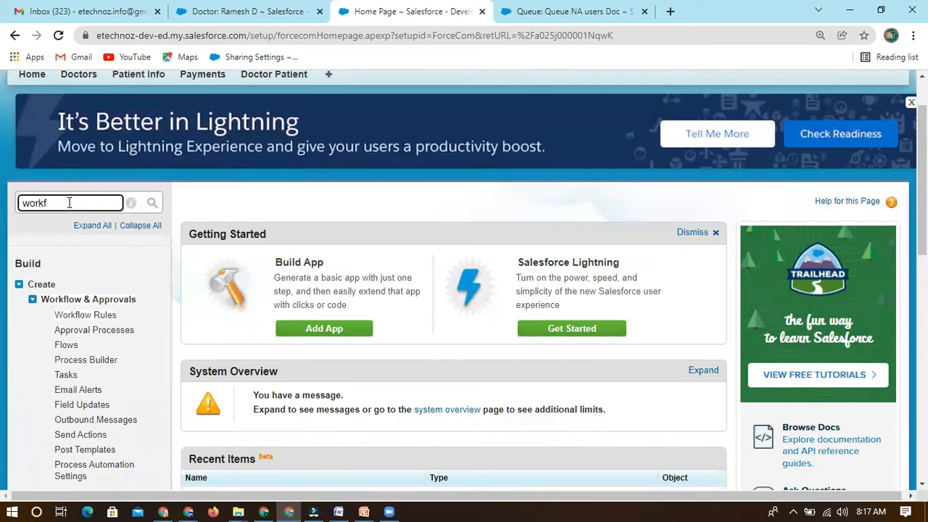
{"action": "left_click", "coordinate": [86, 316]}
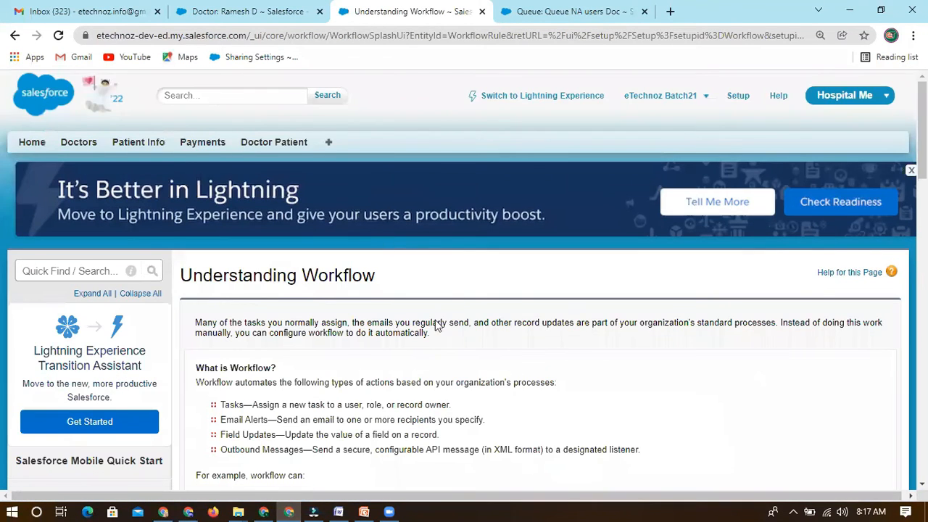
- Look over the Understanding Workflow page and highlight parts of its introduction on recurring tasks and the organization's standard processes
{"action": "scroll", "coordinate": [435, 326], "scroll_direction": "down", "scroll_amount": 3}
{"action": "scroll", "coordinate": [290, 217], "scroll_direction": "up", "scroll_amount": 1}
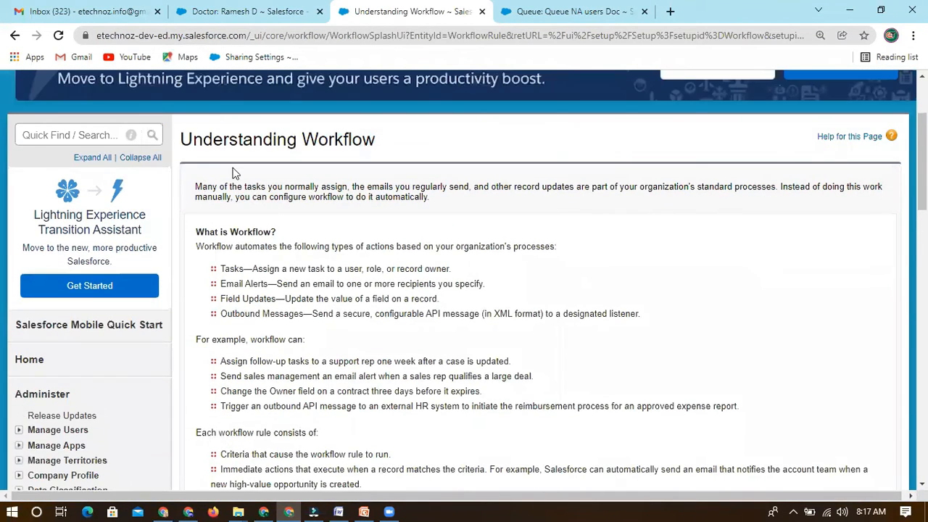
{"action": "double_click", "coordinate": [338, 147]}
{"action": "left_click", "coordinate": [394, 147]}
{"action": "scroll", "coordinate": [385, 313], "scroll_direction": "down", "scroll_amount": 4}
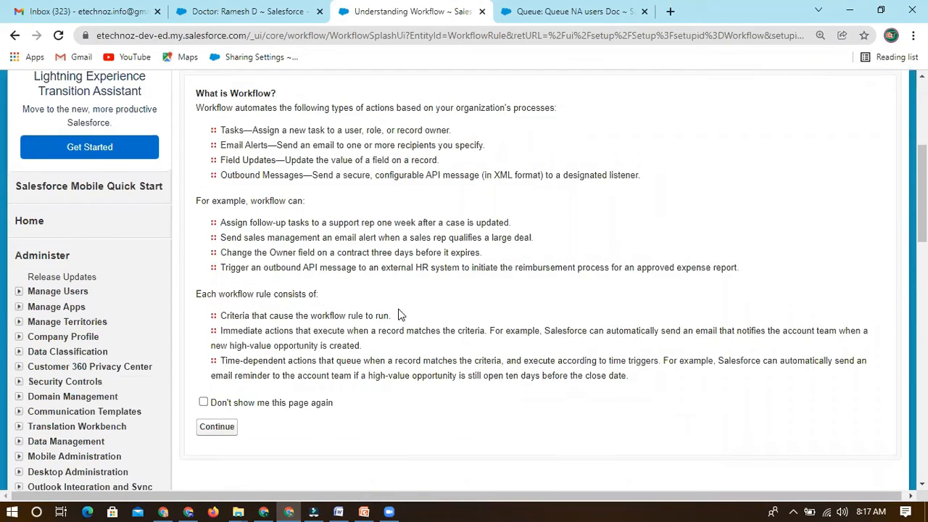
{"action": "scroll", "coordinate": [332, 229], "scroll_direction": "up", "scroll_amount": 3}
{"action": "scroll", "coordinate": [332, 229], "scroll_direction": "up", "scroll_amount": 2}
{"action": "scroll", "coordinate": [314, 155], "scroll_direction": "down", "scroll_amount": 1}
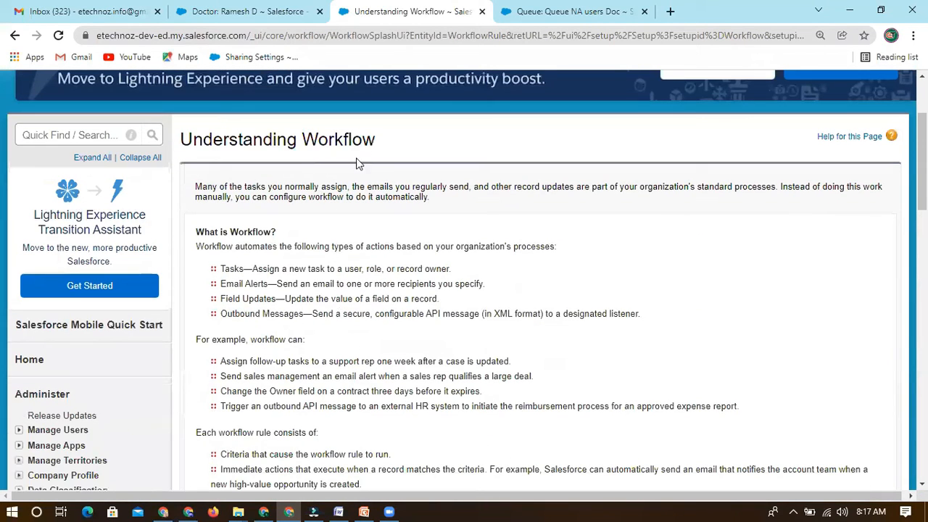
{"action": "left_click_drag", "start_coordinate": [195, 184], "coordinate": [538, 186]}
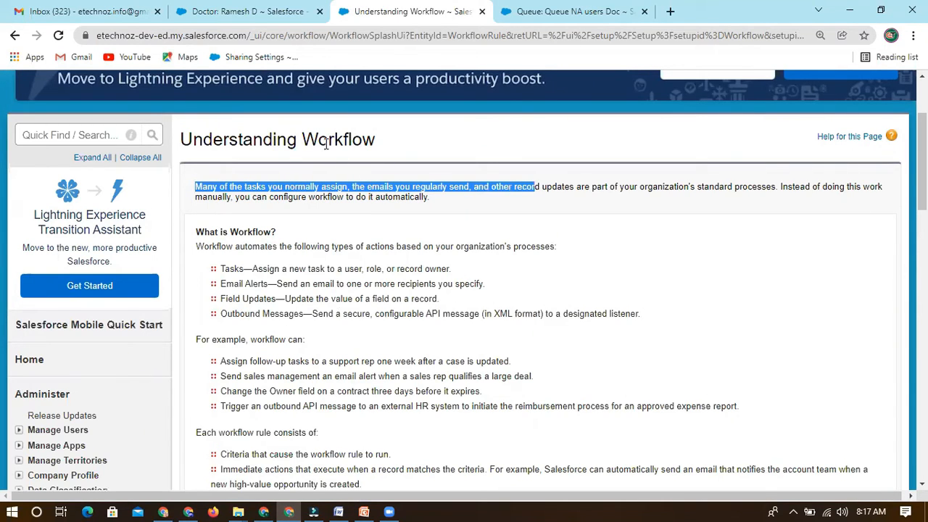
{"action": "left_click_drag", "start_coordinate": [692, 188], "coordinate": [788, 189]}
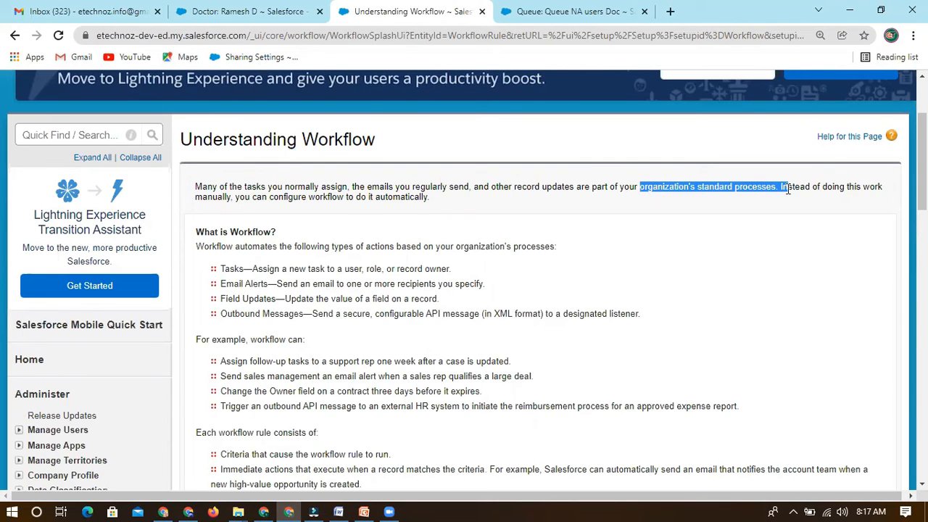
{"action": "scroll", "coordinate": [417, 224], "scroll_direction": "down", "scroll_amount": 2}
{"action": "scroll", "coordinate": [266, 170], "scroll_direction": "up", "scroll_amount": 1}
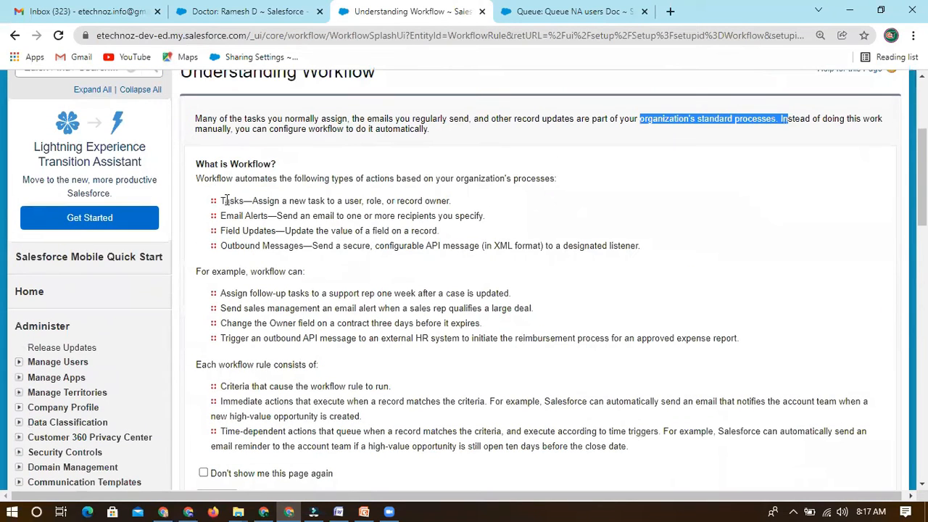
- Highlight the Tasks and Email Alerts entries with their descriptions under What is Workflow
{"action": "double_click", "coordinate": [232, 201]}
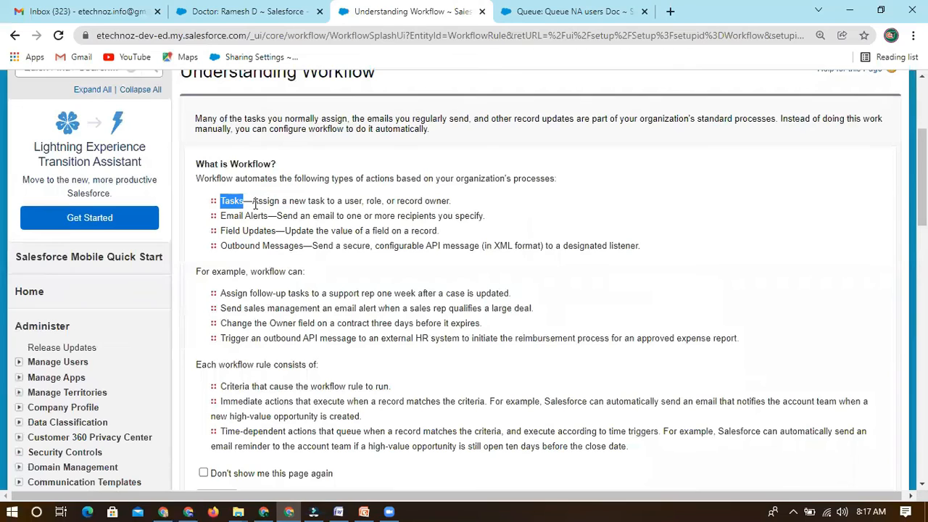
{"action": "left_click_drag", "start_coordinate": [252, 201], "coordinate": [462, 210]}
{"action": "left_click", "coordinate": [252, 218]}
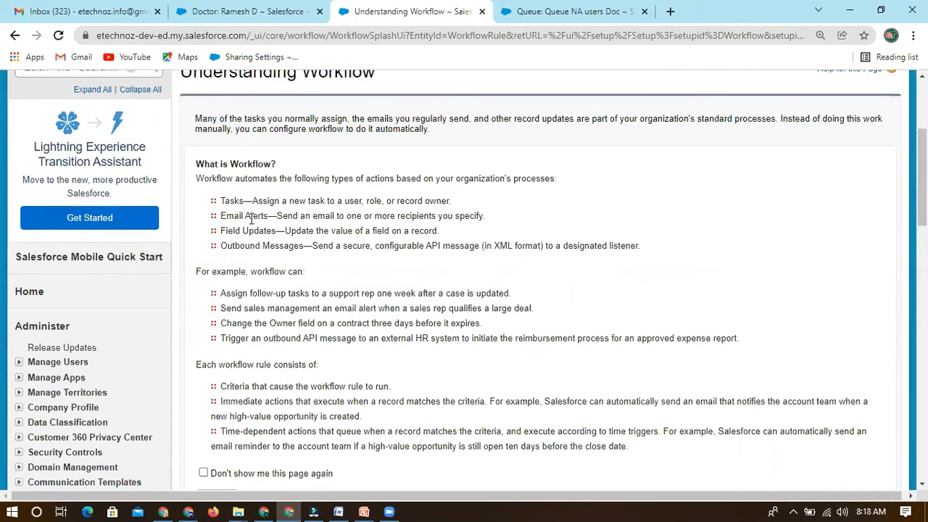
{"action": "left_click_drag", "start_coordinate": [222, 217], "coordinate": [504, 221]}
{"action": "left_click", "coordinate": [289, 217]}
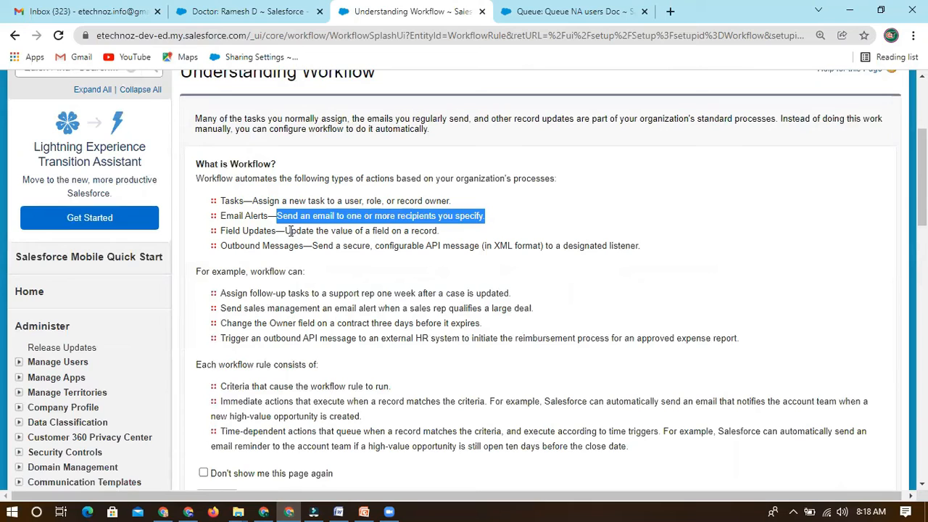
{"action": "left_click_drag", "start_coordinate": [222, 216], "coordinate": [267, 216]}
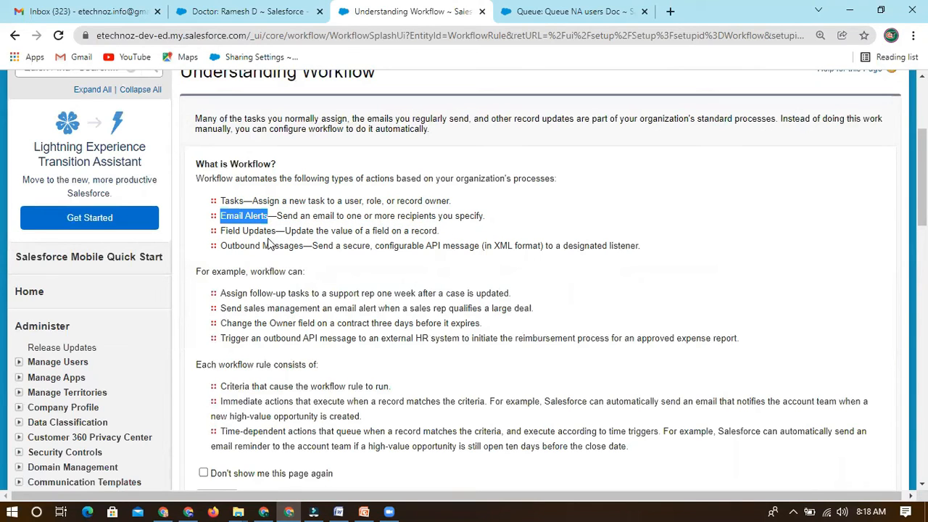
- Highlight the Field Updates and Outbound Messages entries with their descriptions under What is Workflow
{"action": "left_click_drag", "start_coordinate": [221, 231], "coordinate": [277, 234]}
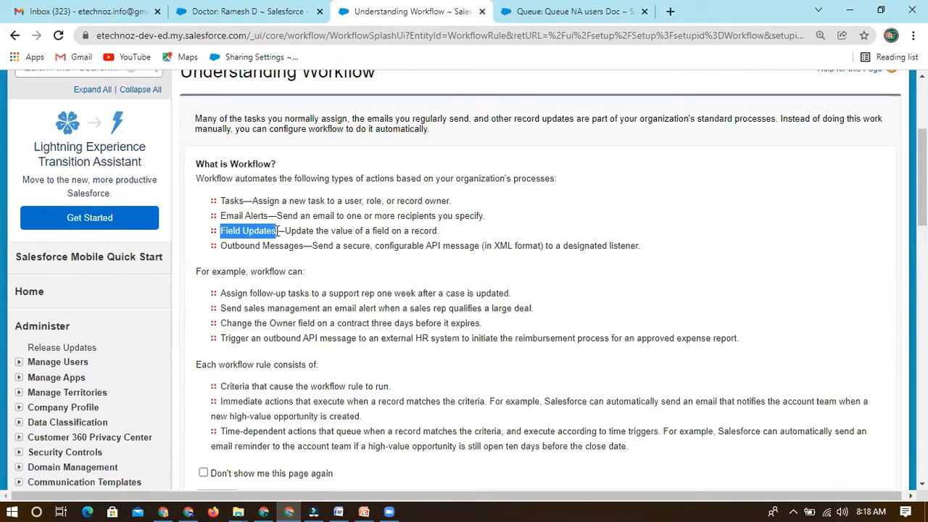
{"action": "left_click_drag", "start_coordinate": [285, 230], "coordinate": [442, 227]}
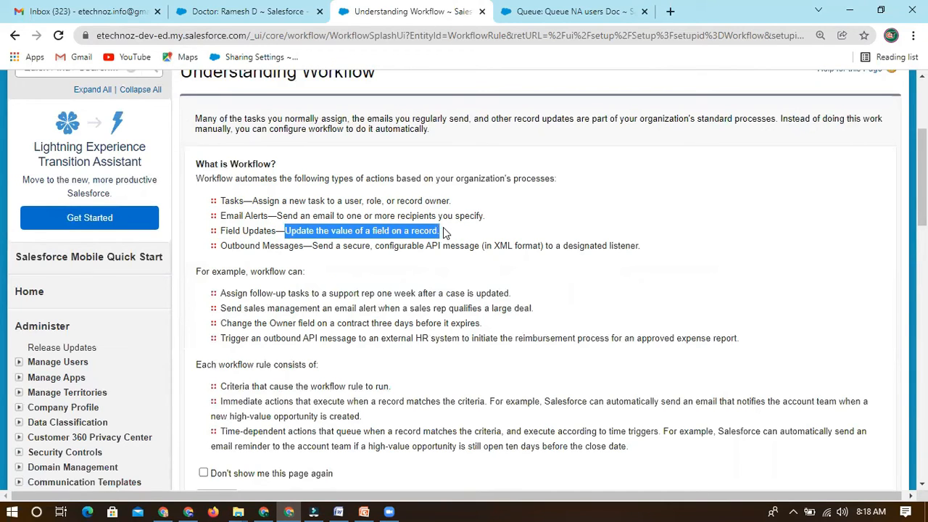
{"action": "left_click", "coordinate": [442, 228]}
{"action": "left_click_drag", "start_coordinate": [222, 245], "coordinate": [638, 246]}
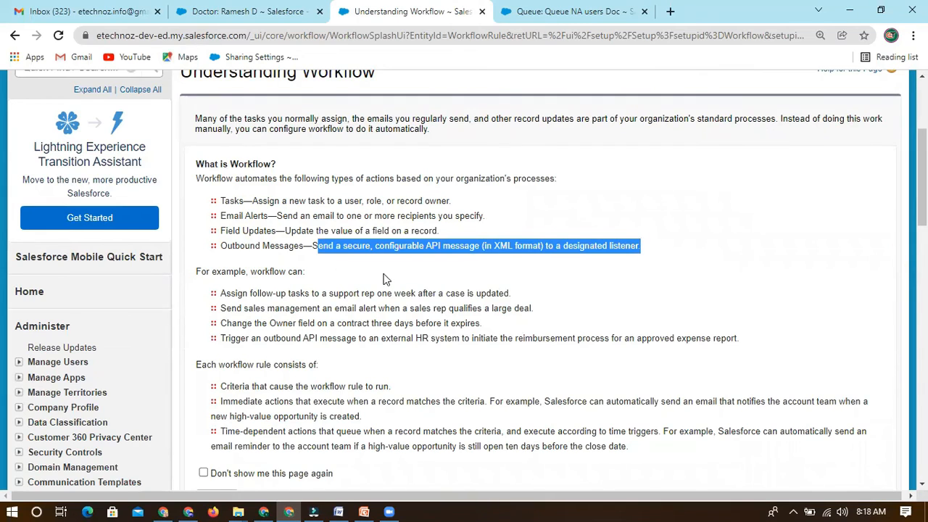
{"action": "left_click", "coordinate": [287, 262]}
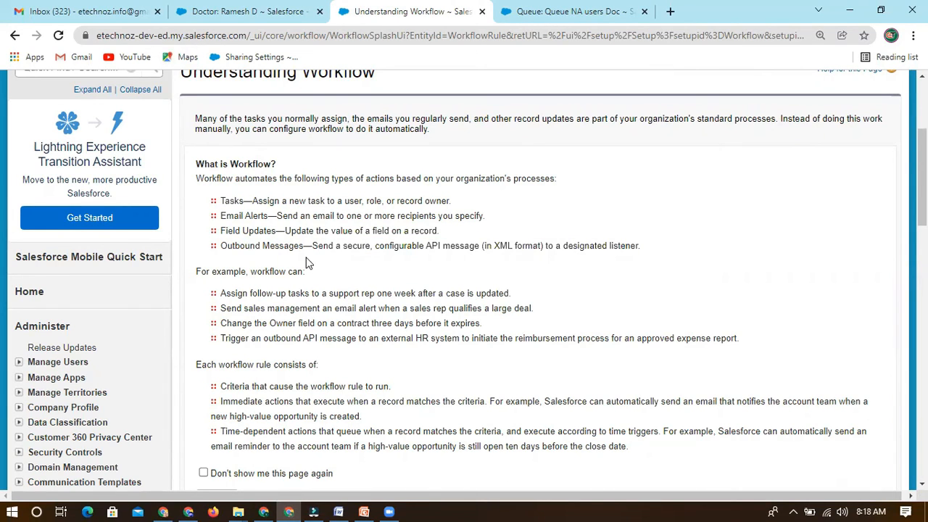
- Highlight the full list of four workflow action types and the example uses listed beneath it
{"action": "scroll", "coordinate": [254, 226], "scroll_direction": "down", "scroll_amount": 1}
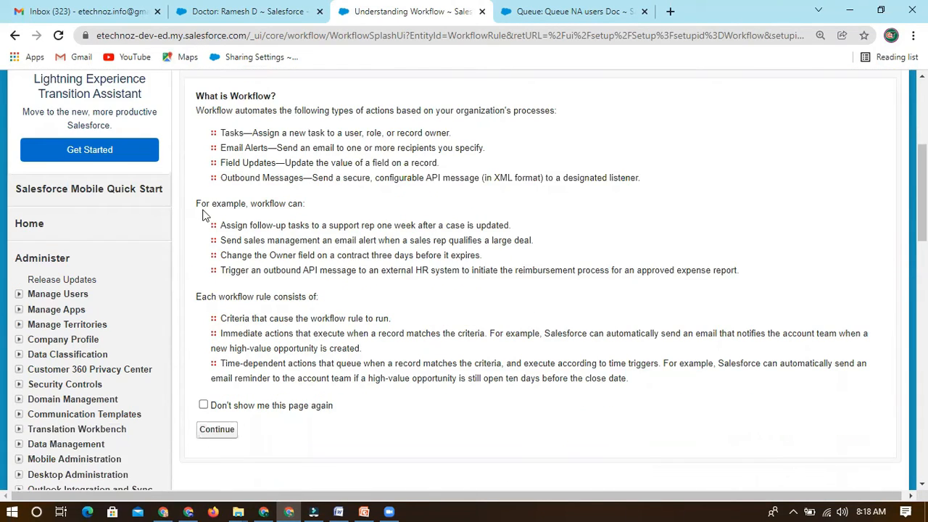
{"action": "left_click_drag", "start_coordinate": [214, 135], "coordinate": [655, 182]}
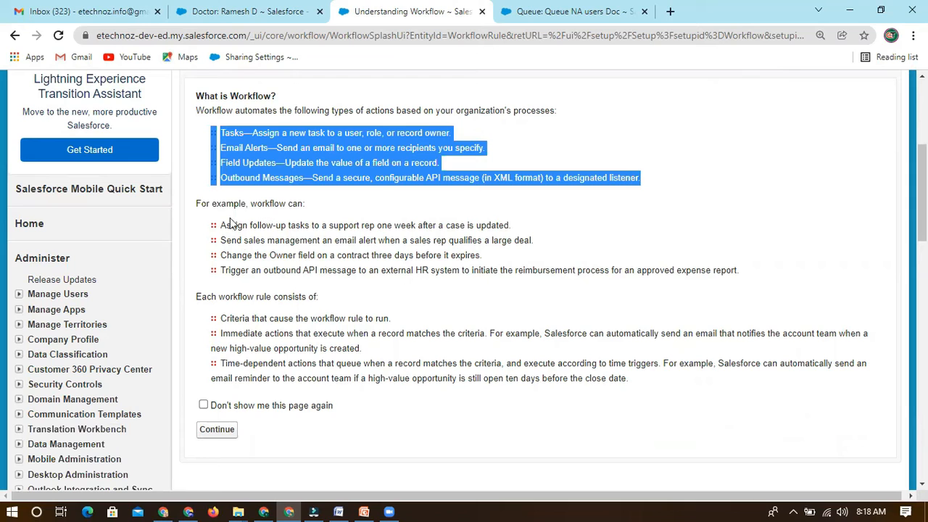
{"action": "left_click_drag", "start_coordinate": [789, 286], "coordinate": [319, 231]}
{"action": "left_click", "coordinate": [355, 281]}
- Review what each workflow rule consists of, highlighting the line on criteria that cause the rule to run
{"action": "scroll", "coordinate": [228, 239], "scroll_direction": "down", "scroll_amount": 1}
{"action": "left_click", "coordinate": [347, 233]}
{"action": "left_click_drag", "start_coordinate": [245, 251], "coordinate": [416, 251]}
{"action": "left_click", "coordinate": [314, 250]}
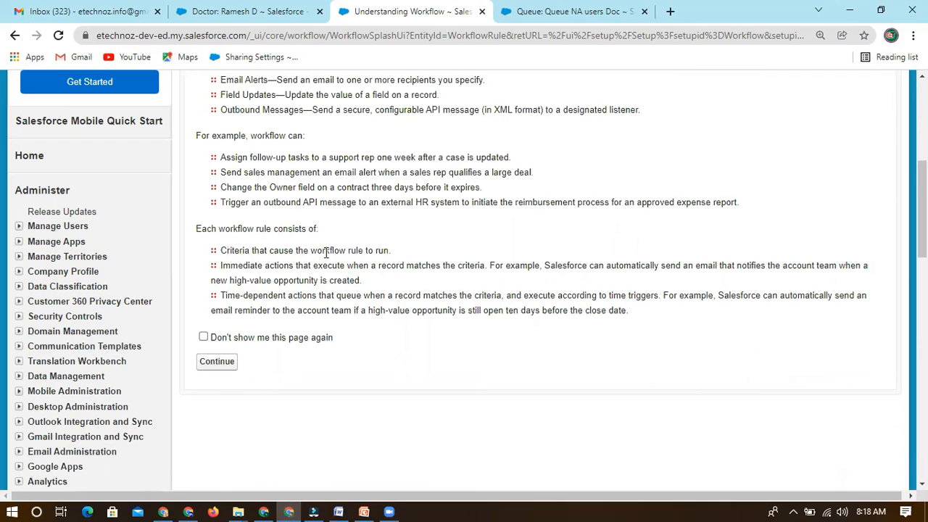
{"action": "left_click_drag", "start_coordinate": [326, 251], "coordinate": [394, 254]}
{"action": "left_click", "coordinate": [300, 253]}
{"action": "left_click_drag", "start_coordinate": [227, 251], "coordinate": [374, 252]}
{"action": "left_click", "coordinate": [377, 255]}
{"action": "scroll", "coordinate": [340, 326], "scroll_direction": "up", "scroll_amount": 4}
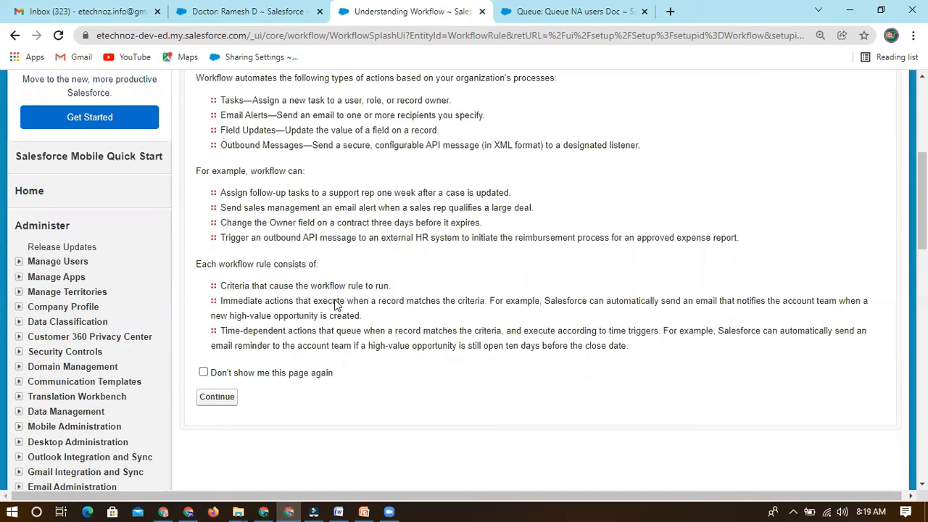
{"action": "scroll", "coordinate": [321, 218], "scroll_direction": "down", "scroll_amount": 4}
{"action": "scroll", "coordinate": [236, 347], "scroll_direction": "down", "scroll_amount": 1}
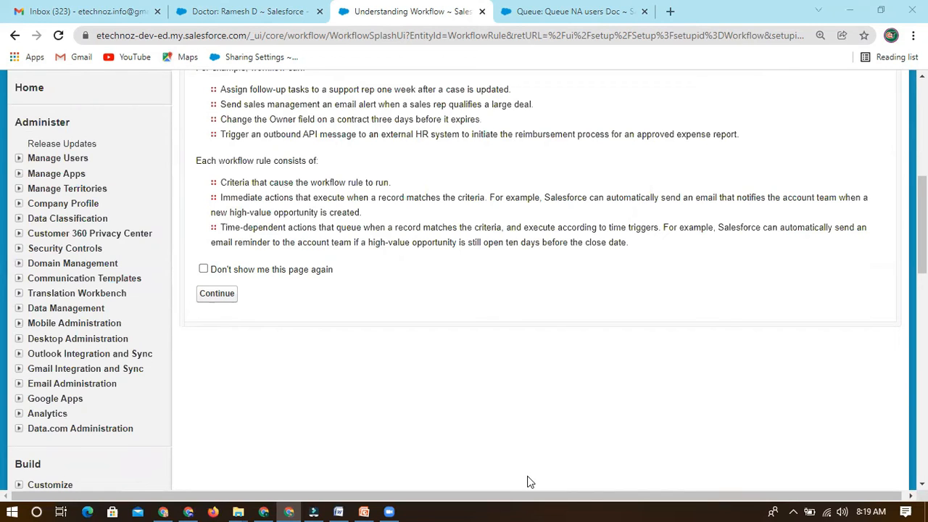
- Continue to the All Workflow Rules page and check the available list views
{"action": "left_click", "coordinate": [254, 336]}
{"action": "left_click", "coordinate": [218, 297]}
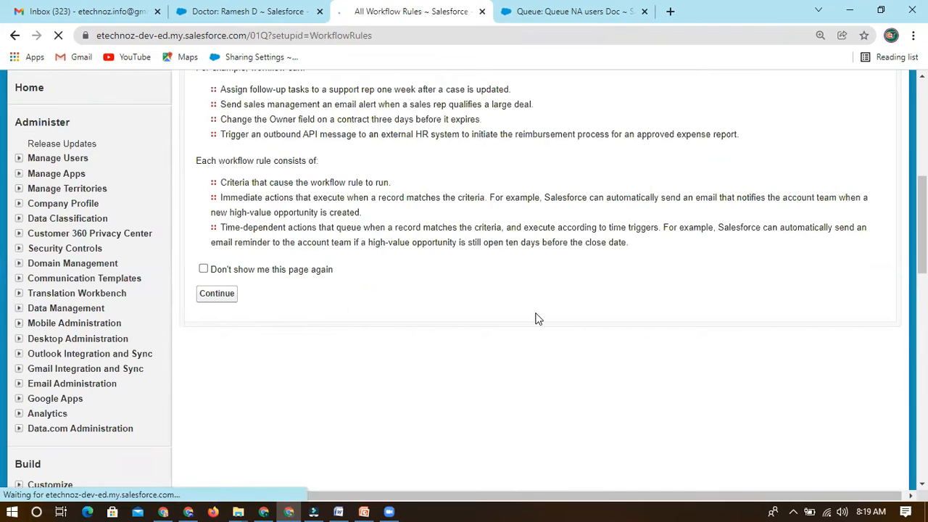
{"action": "scroll", "coordinate": [435, 312], "scroll_direction": "down", "scroll_amount": 2}
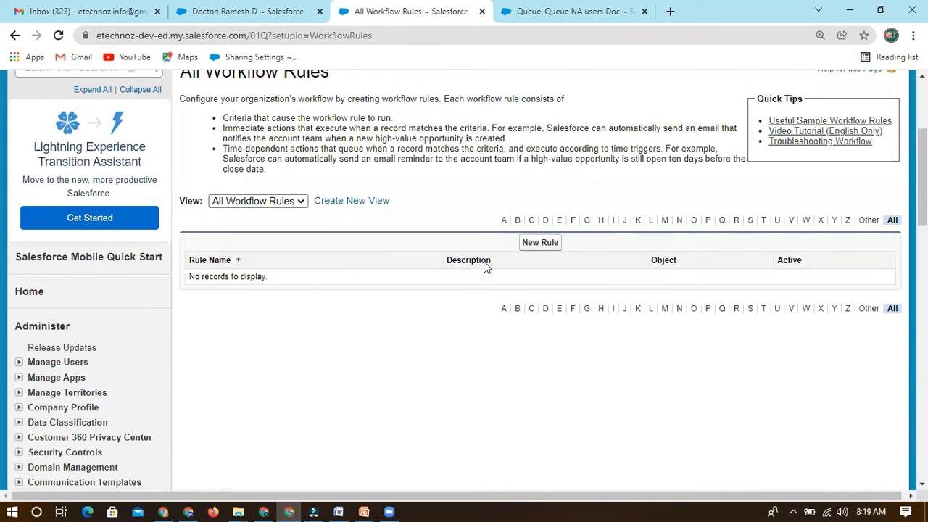
{"action": "left_click", "coordinate": [298, 202]}
{"action": "left_click", "coordinate": [325, 242]}
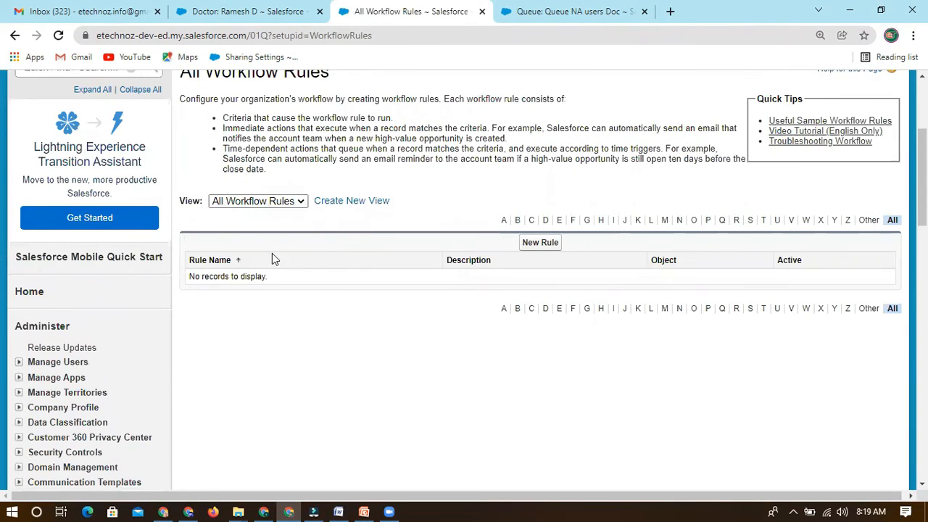
- Start a new workflow rule and highlight the instruction to select the object it applies to
{"action": "left_click", "coordinate": [541, 243]}
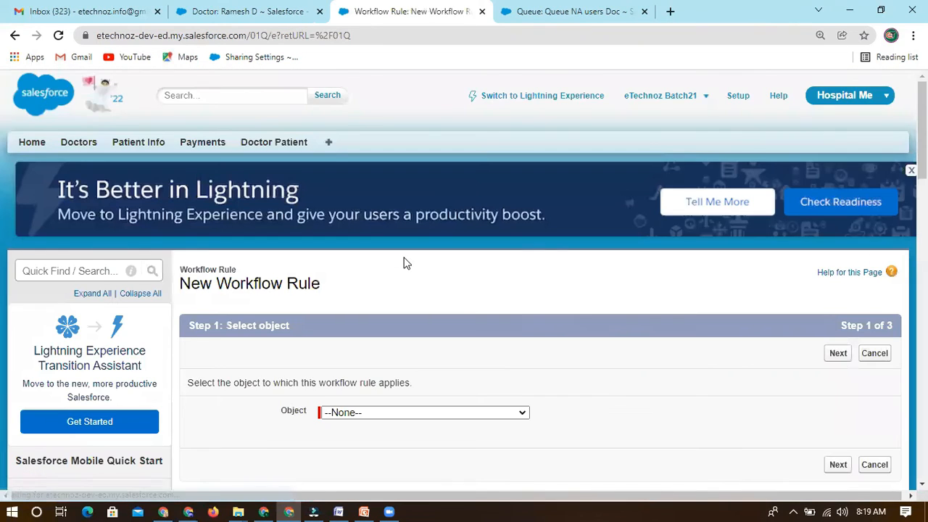
{"action": "scroll", "coordinate": [392, 305], "scroll_direction": "down", "scroll_amount": 2}
{"action": "left_click_drag", "start_coordinate": [194, 247], "coordinate": [430, 249]}
{"action": "left_click", "coordinate": [409, 247]}
- Choose Doctor as the rule's object, highlight the Step 1 of 3 label and proceed to Configure Workflow Rule
{"action": "left_click", "coordinate": [393, 277]}
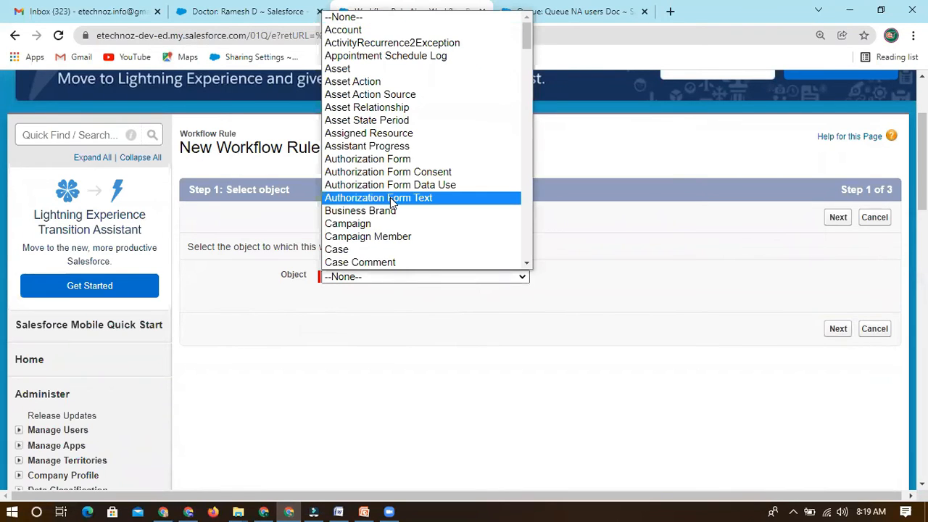
{"action": "key", "text": "d"}
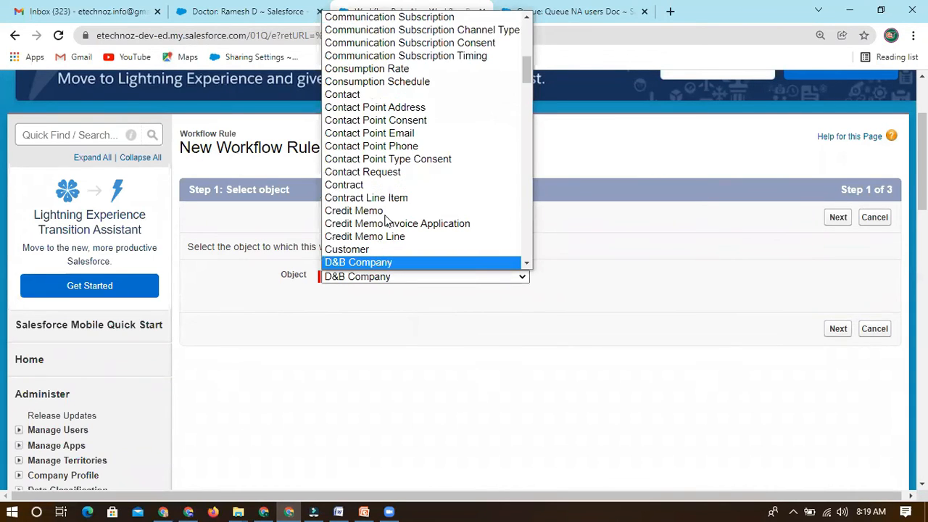
{"action": "key", "text": "d"}
{"action": "key", "text": "d"}
{"action": "key", "text": "d"}
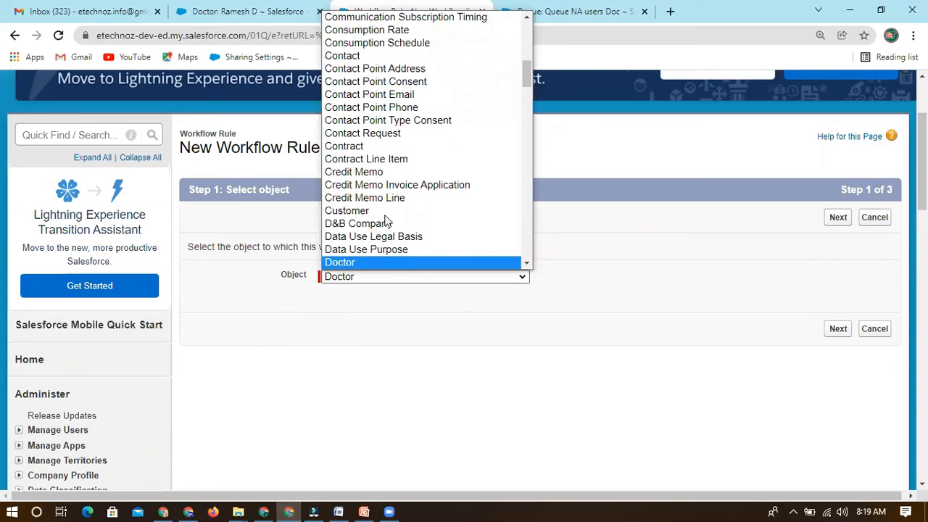
{"action": "left_click", "coordinate": [367, 261]}
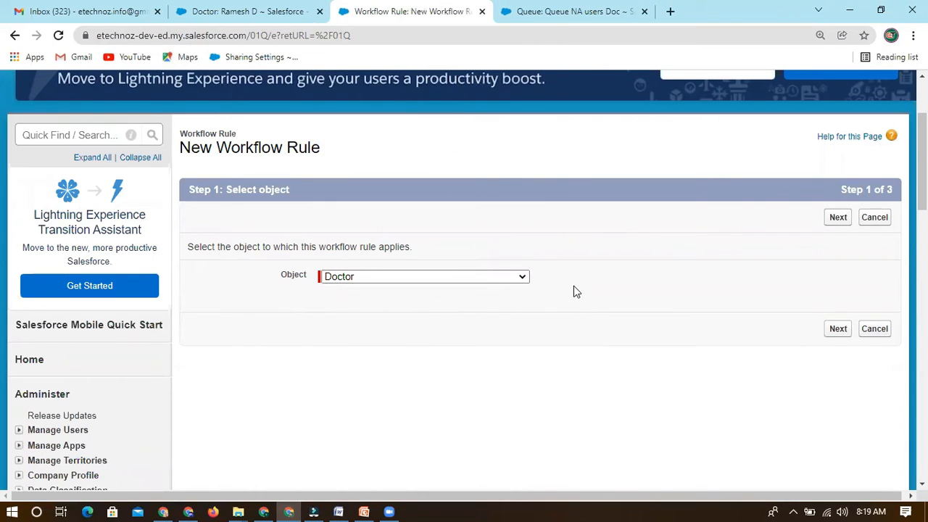
{"action": "left_click_drag", "start_coordinate": [839, 189], "coordinate": [895, 185]}
{"action": "left_click", "coordinate": [830, 260]}
{"action": "left_click", "coordinate": [838, 217]}
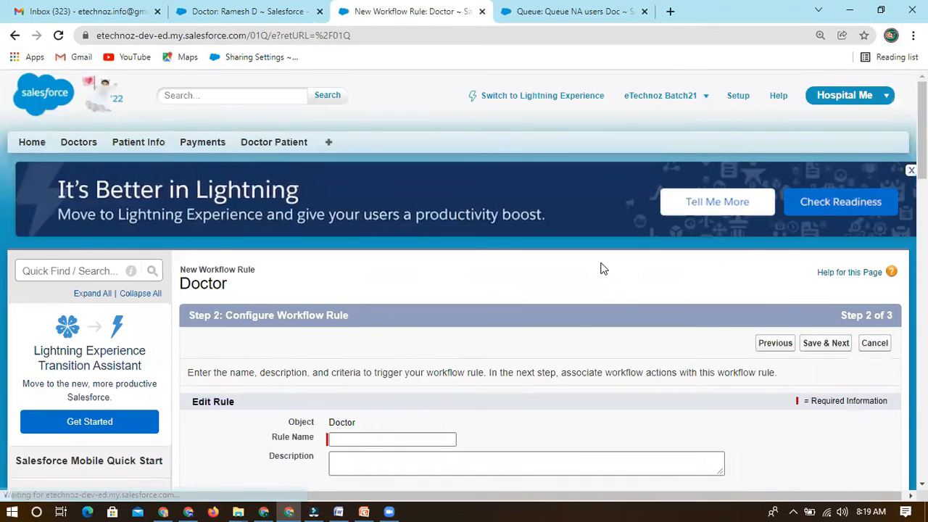
- Enter Doctor as the rule name and point out the Object, Rule Name and Description labels
{"action": "scroll", "coordinate": [365, 344], "scroll_direction": "down", "scroll_amount": 3}
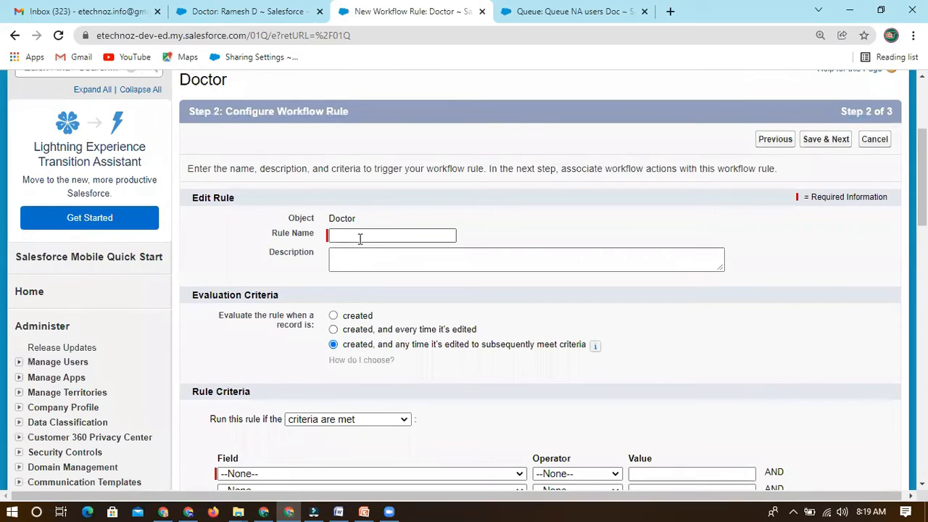
{"action": "left_click", "coordinate": [360, 236]}
{"action": "type", "text": "Doctor"}
{"action": "left_click", "coordinate": [242, 235]}
{"action": "left_click_drag", "start_coordinate": [273, 234], "coordinate": [315, 253]}
{"action": "left_click_drag", "start_coordinate": [289, 220], "coordinate": [320, 219]}
{"action": "left_click_drag", "start_coordinate": [386, 220], "coordinate": [388, 217]}
{"action": "left_click", "coordinate": [388, 219]}
- Highlight the Evaluation Criteria heading and its question, then select and highlight the created option
{"action": "scroll", "coordinate": [295, 295], "scroll_direction": "down", "scroll_amount": 1}
{"action": "left_click_drag", "start_coordinate": [194, 230], "coordinate": [293, 229]}
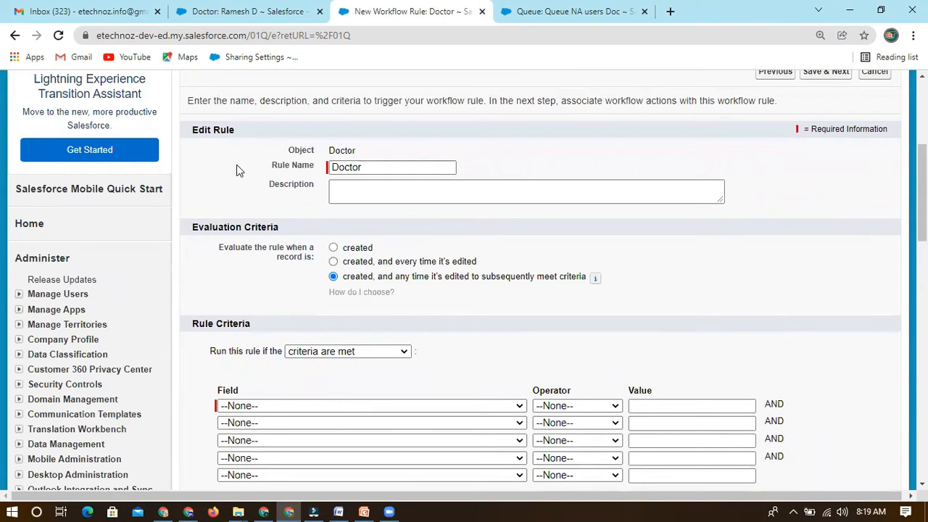
{"action": "scroll", "coordinate": [226, 247], "scroll_direction": "down", "scroll_amount": 1}
{"action": "left_click_drag", "start_coordinate": [219, 180], "coordinate": [316, 186]}
{"action": "left_click", "coordinate": [253, 190]}
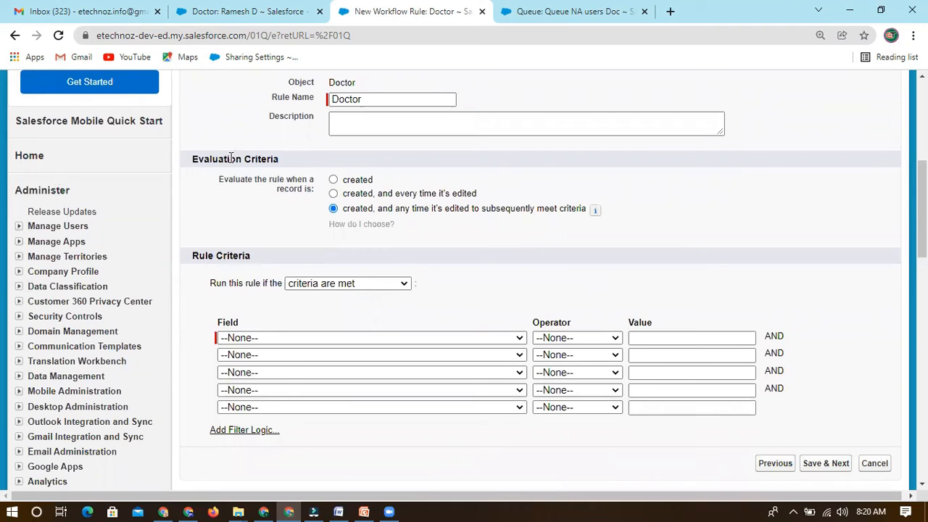
{"action": "left_click_drag", "start_coordinate": [192, 161], "coordinate": [288, 163]}
{"action": "left_click", "coordinate": [288, 163]}
{"action": "left_click_drag", "start_coordinate": [382, 180], "coordinate": [346, 181]}
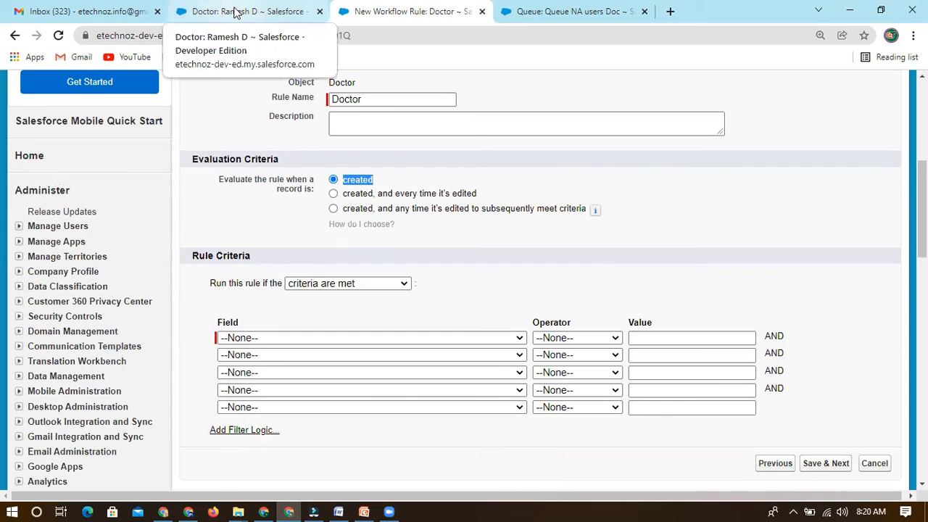
- Set the rule to evaluate when a record is created, and every time it's edited, and highlight that option's wording
{"action": "left_click", "coordinate": [333, 194]}
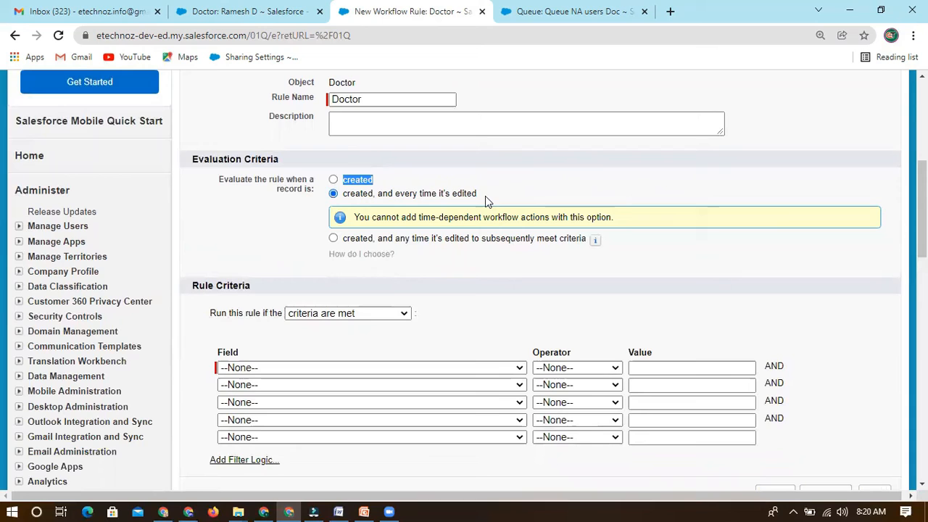
{"action": "double_click", "coordinate": [364, 199]}
{"action": "left_click_drag", "start_coordinate": [399, 200], "coordinate": [478, 201]}
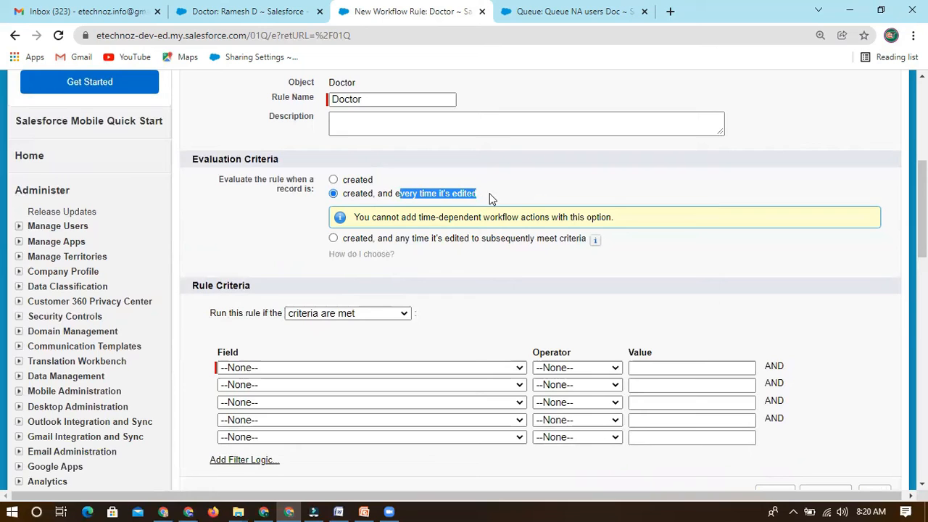
{"action": "left_click", "coordinate": [489, 194]}
{"action": "left_click_drag", "start_coordinate": [396, 195], "coordinate": [486, 194]}
{"action": "left_click", "coordinate": [479, 195]}
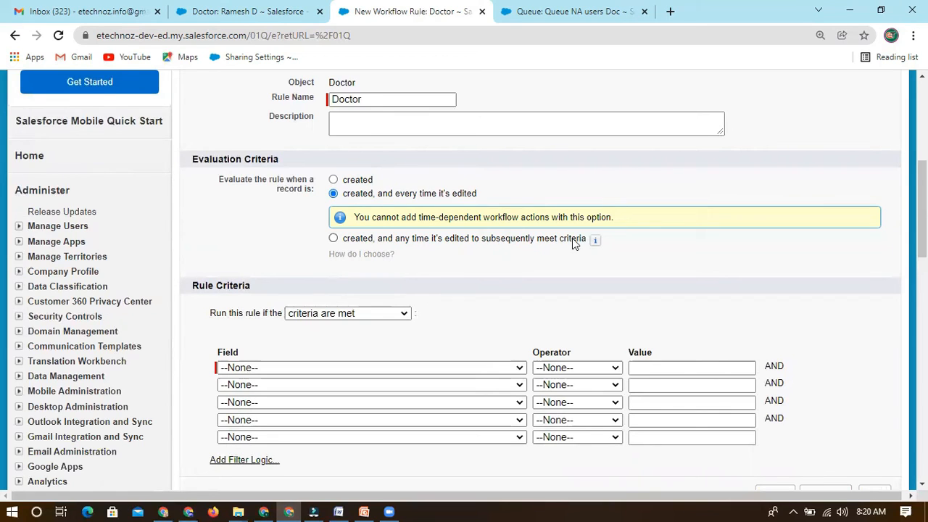
- Switch through the three evaluation options to compare them, ending on created, and every time it's edited, with its wording highlighted
{"action": "left_click", "coordinate": [333, 240]}
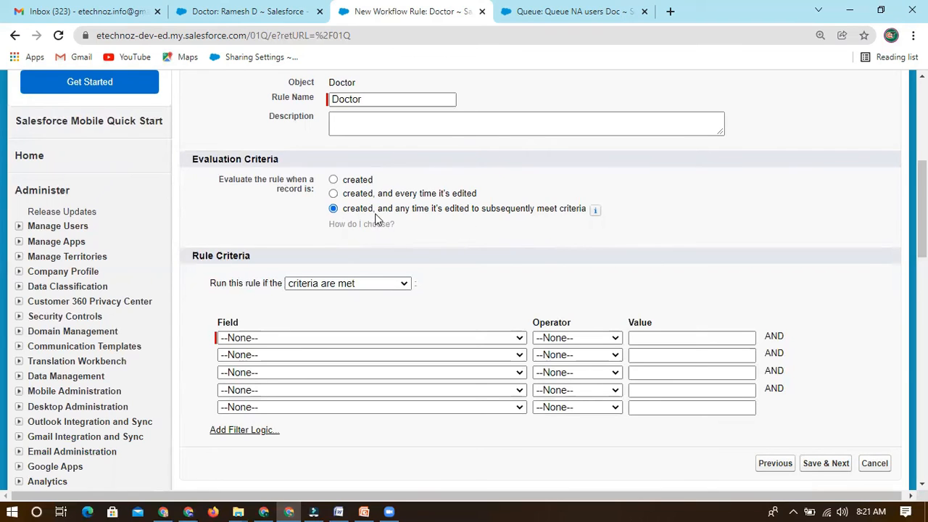
{"action": "left_click", "coordinate": [334, 180]}
{"action": "left_click", "coordinate": [334, 194]}
{"action": "left_click_drag", "start_coordinate": [476, 194], "coordinate": [378, 194]}
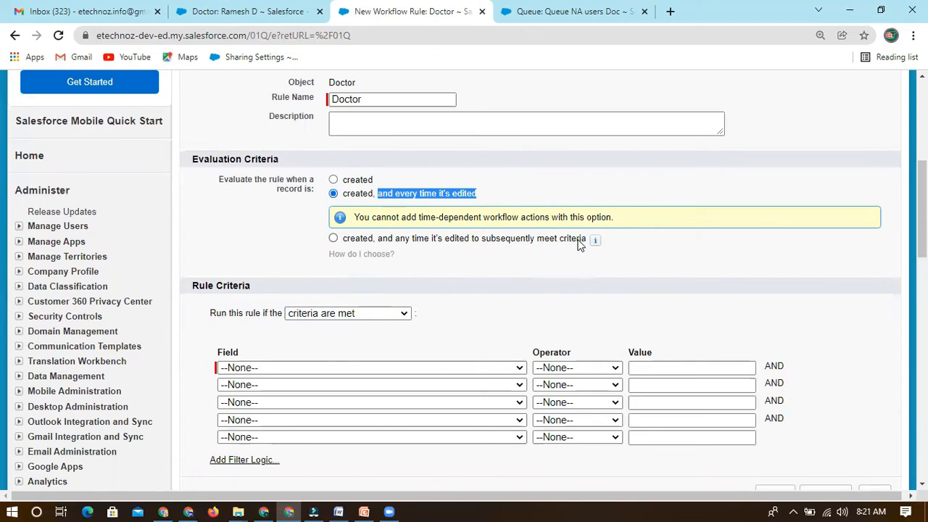
{"action": "left_click_drag", "start_coordinate": [342, 196], "coordinate": [497, 198]}
{"action": "left_click", "coordinate": [499, 196]}
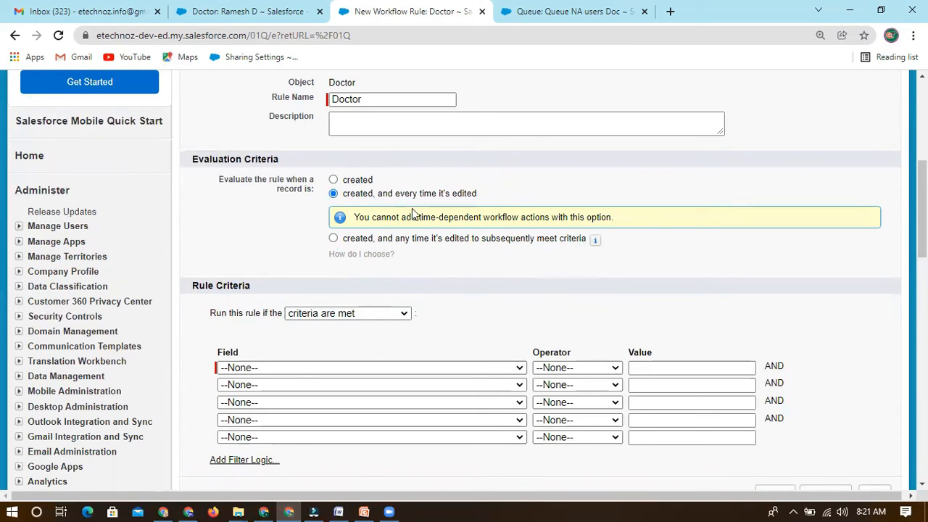
{"action": "triple_click", "coordinate": [490, 196]}
{"action": "left_click", "coordinate": [493, 196]}
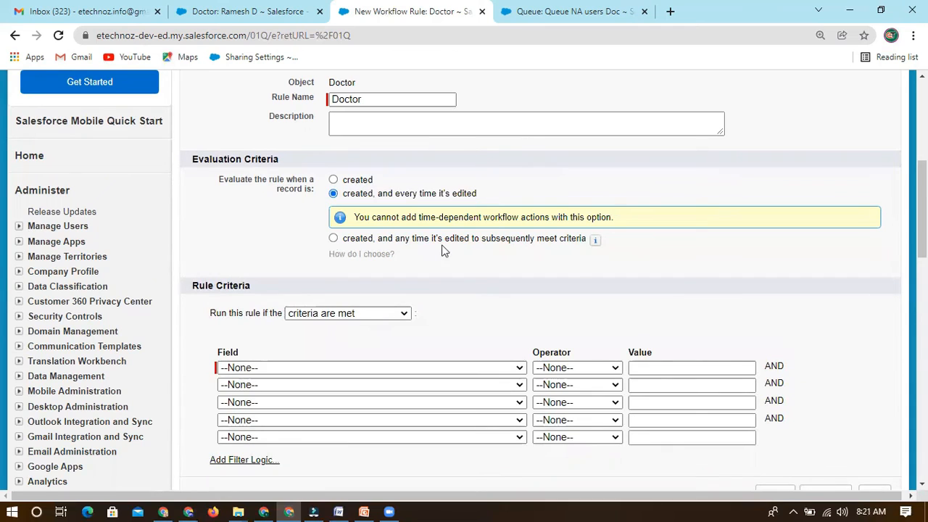
- Highlight the time-dependent actions note, then set evaluation to created, and any time it's edited to subsequently meet criteria
{"action": "left_click_drag", "start_coordinate": [353, 220], "coordinate": [613, 218]}
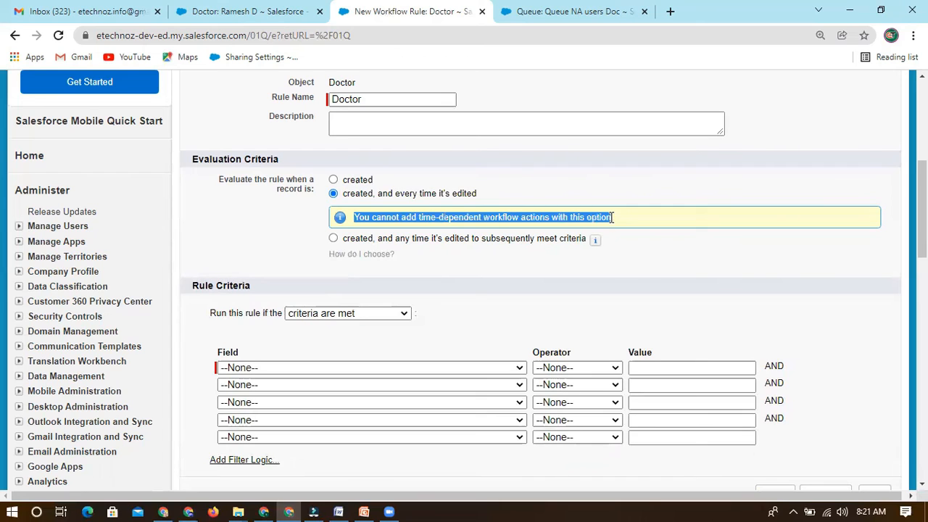
{"action": "left_click", "coordinate": [287, 225]}
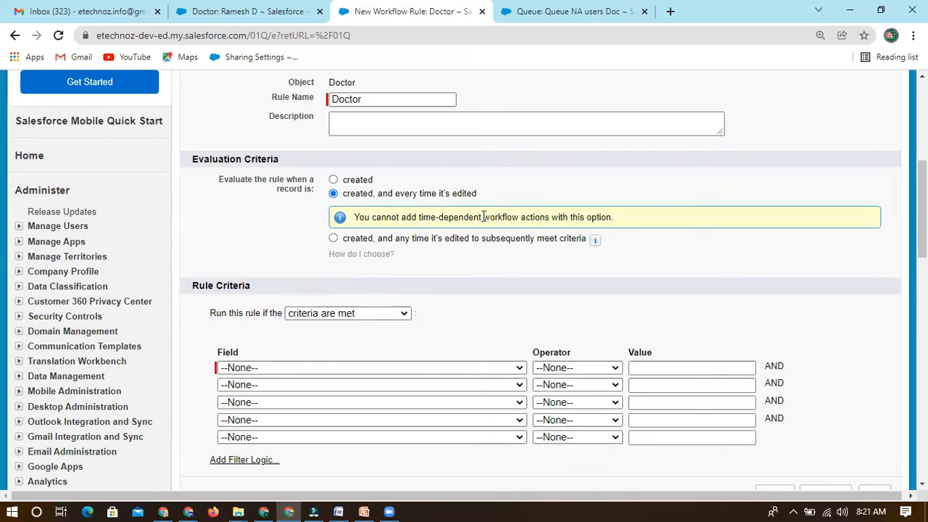
{"action": "left_click_drag", "start_coordinate": [613, 225], "coordinate": [361, 201]}
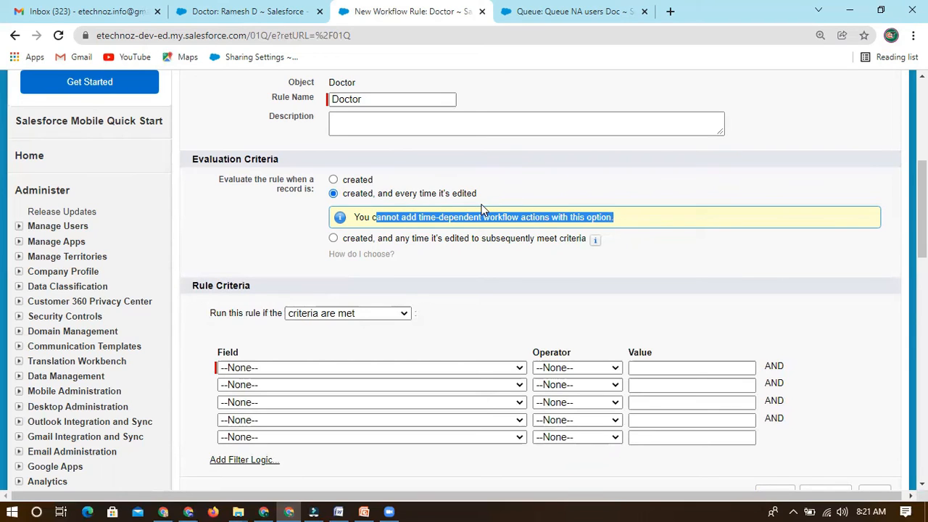
{"action": "left_click", "coordinate": [282, 230]}
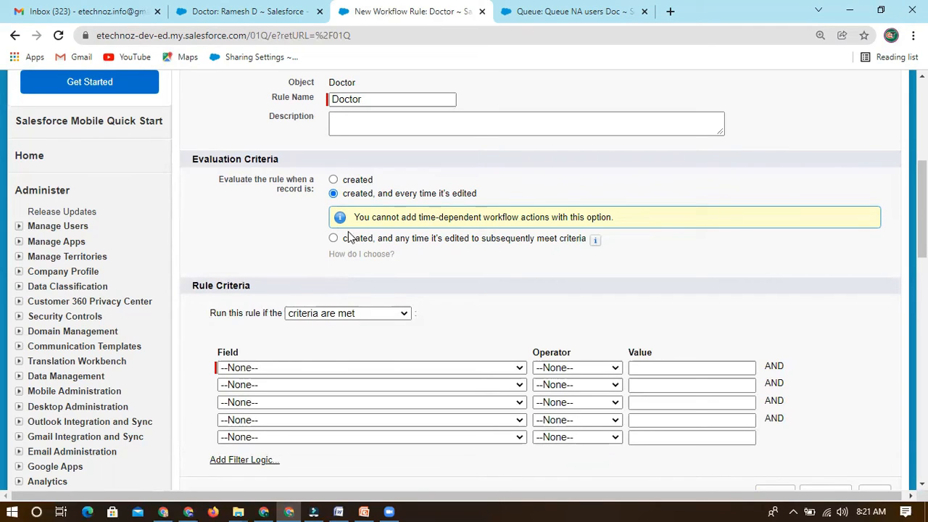
{"action": "left_click", "coordinate": [334, 239]}
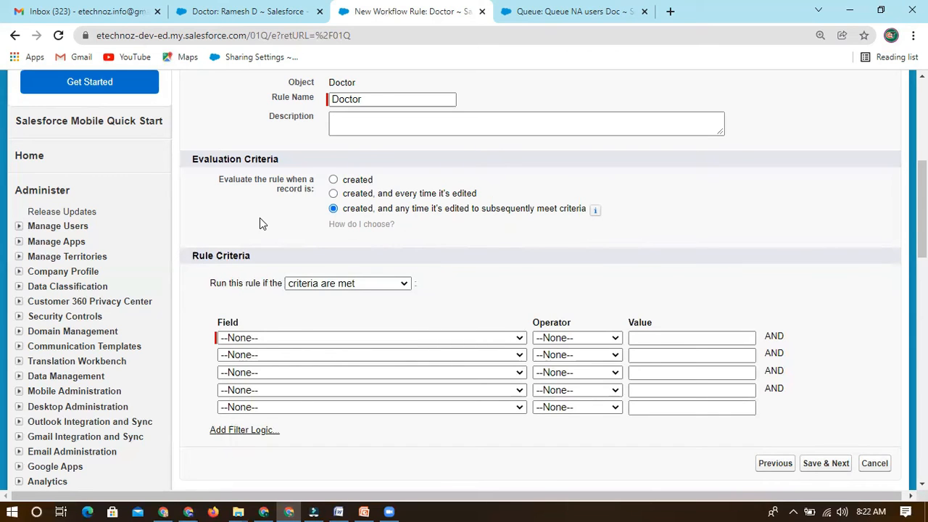
{"action": "scroll", "coordinate": [349, 221], "scroll_direction": "down", "scroll_amount": 1}
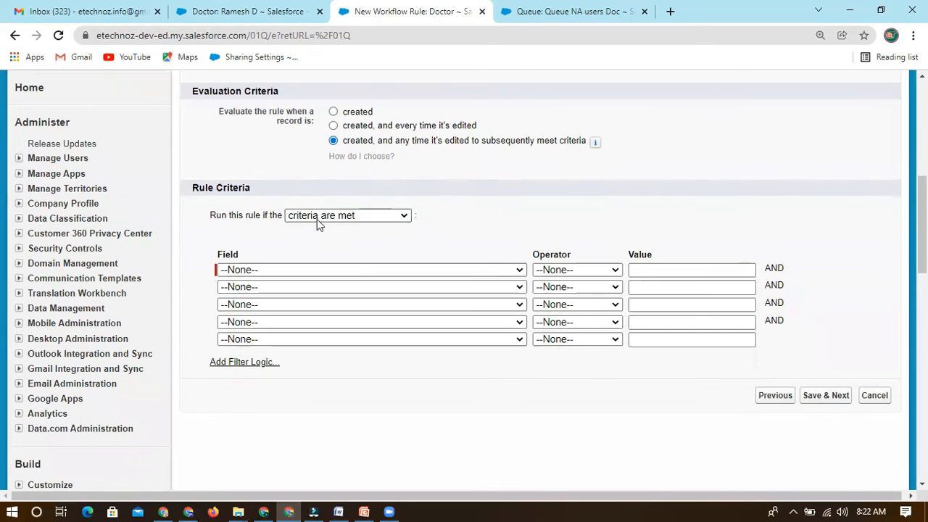
- Switch the rule to run if formula evaluates to true, look through the formula editor's function list, and return to criteria are met
{"action": "left_click", "coordinate": [357, 216]}
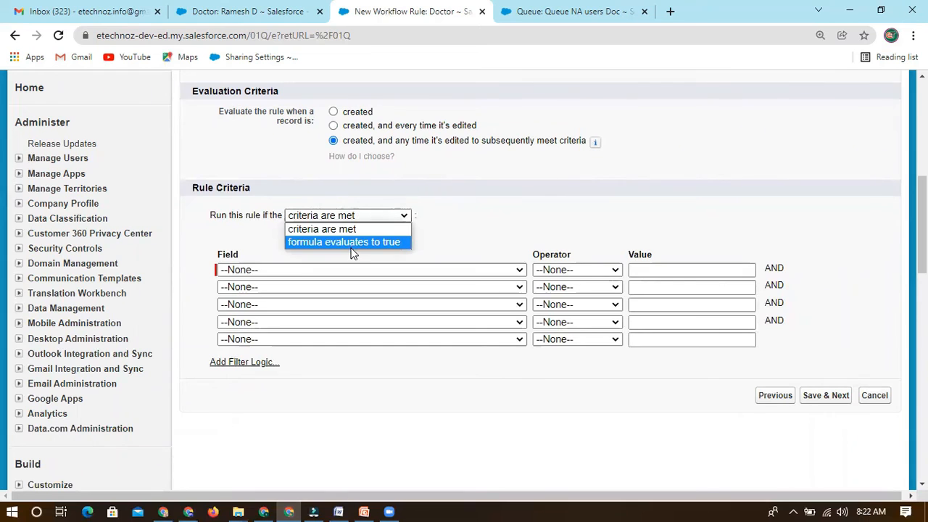
{"action": "left_click", "coordinate": [344, 242]}
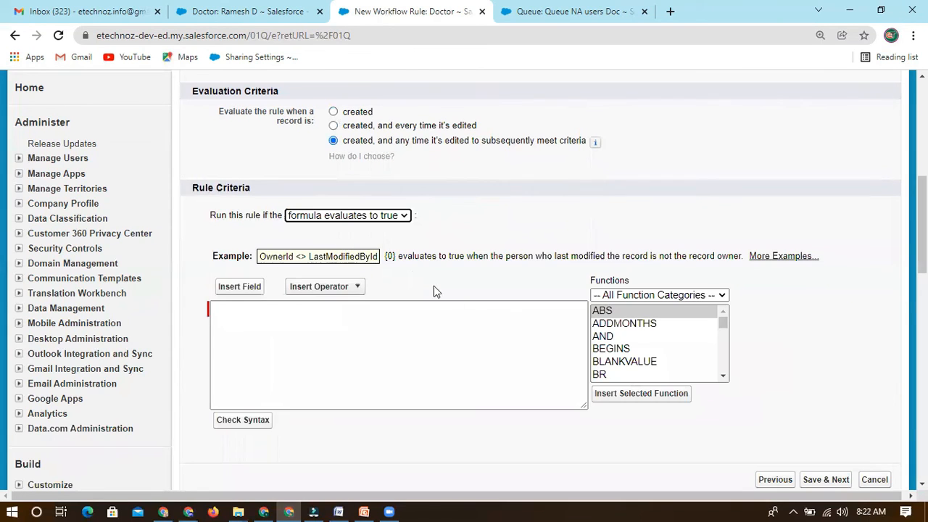
{"action": "left_click", "coordinate": [280, 331]}
{"action": "scroll", "coordinate": [286, 332], "scroll_direction": "down", "scroll_amount": 2}
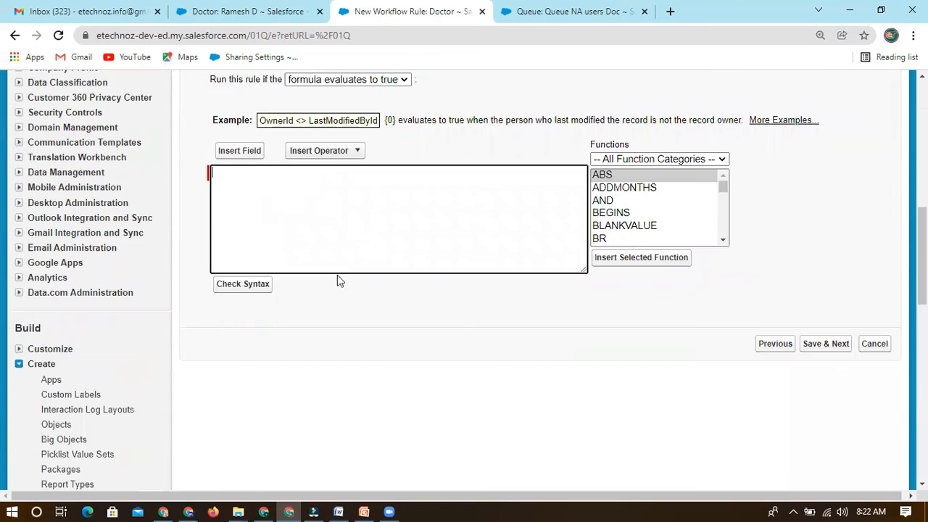
{"action": "scroll", "coordinate": [326, 225], "scroll_direction": "up", "scroll_amount": 1}
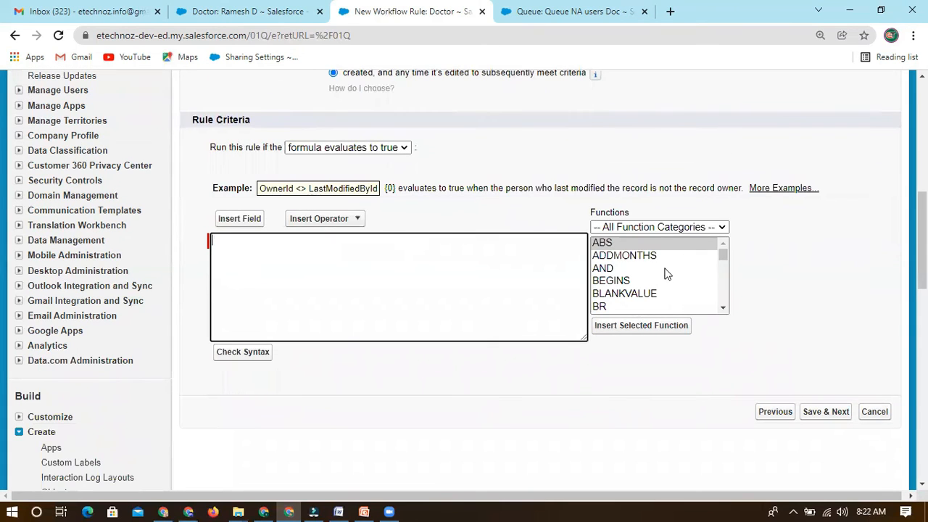
{"action": "scroll", "coordinate": [665, 274], "scroll_direction": "down", "scroll_amount": 15}
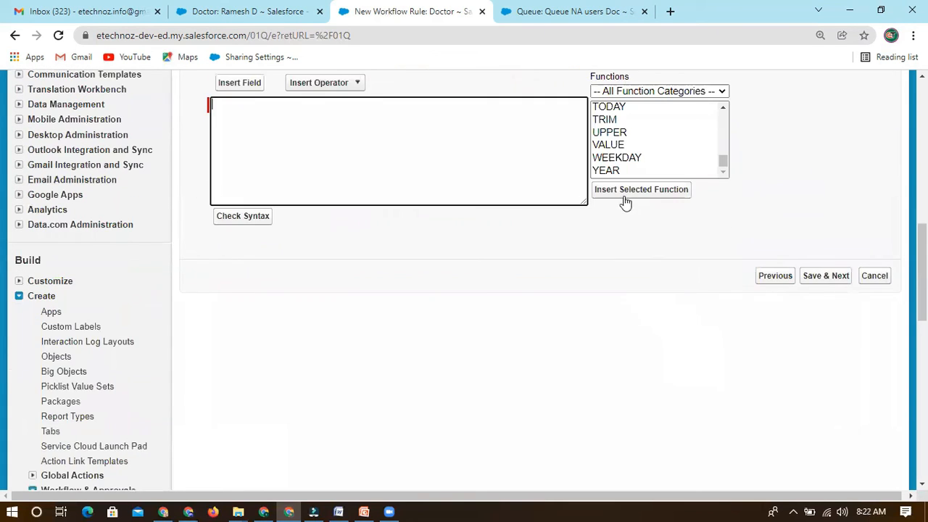
{"action": "scroll", "coordinate": [610, 288], "scroll_direction": "up", "scroll_amount": 2}
{"action": "scroll", "coordinate": [634, 290], "scroll_direction": "up", "scroll_amount": 3}
{"action": "scroll", "coordinate": [633, 287], "scroll_direction": "up", "scroll_amount": 15}
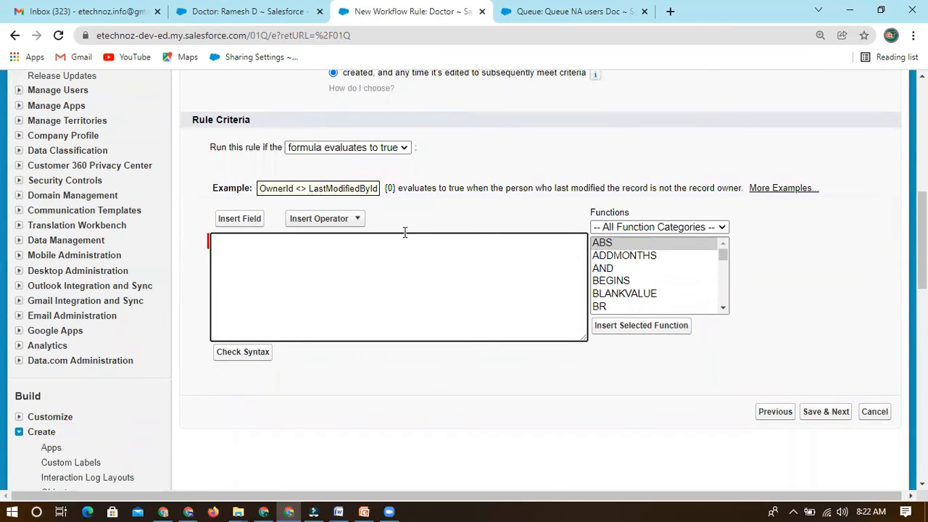
{"action": "scroll", "coordinate": [384, 261], "scroll_direction": "up", "scroll_amount": 2}
{"action": "left_click", "coordinate": [355, 283]}
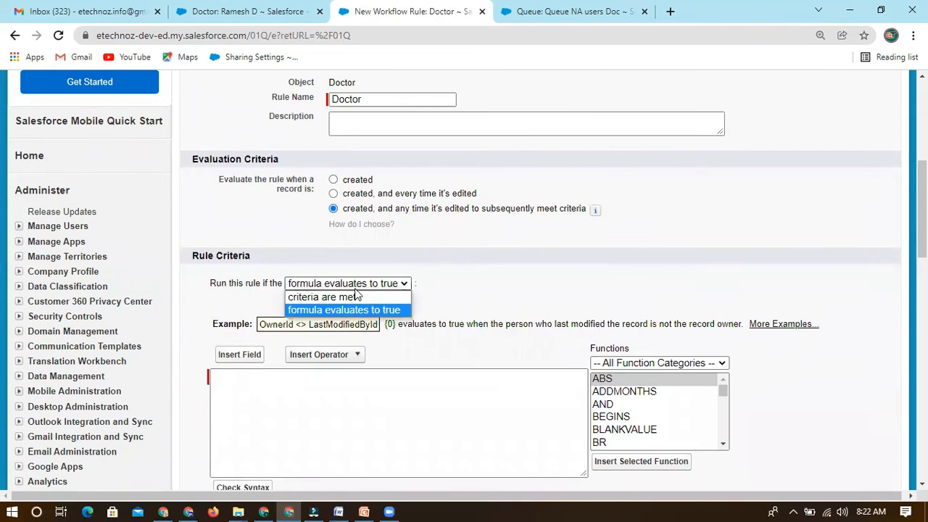
{"action": "left_click", "coordinate": [335, 299]}
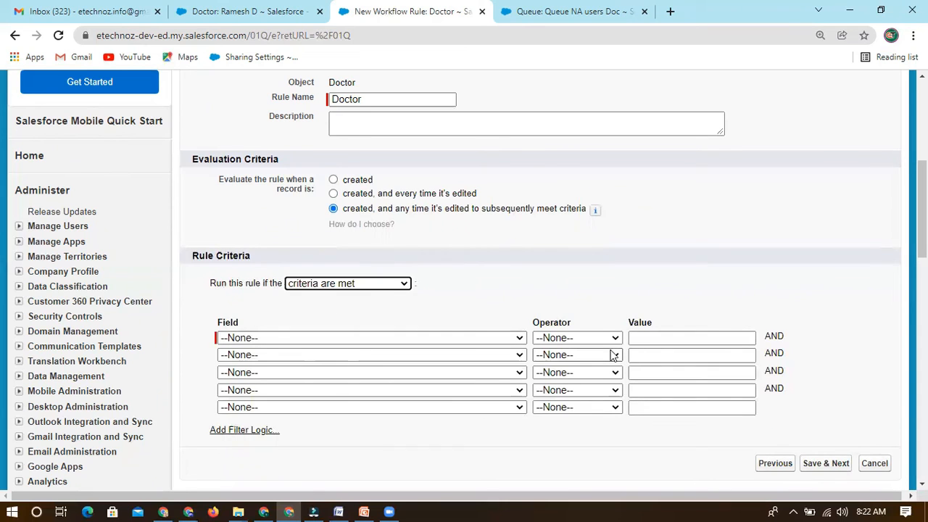
- Set the first rule criterion to Doctor: Doc Experience less than 2
{"action": "scroll", "coordinate": [551, 341], "scroll_direction": "down", "scroll_amount": 1}
{"action": "left_click", "coordinate": [319, 270]}
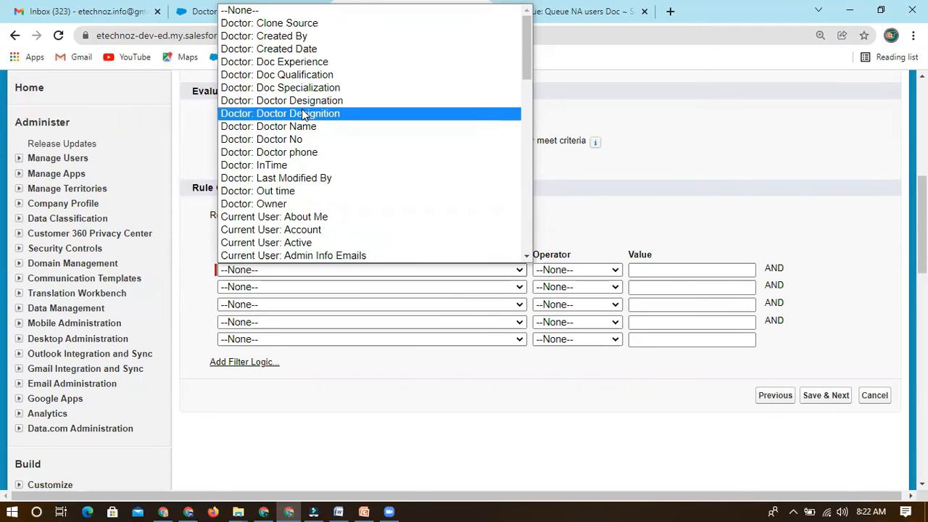
{"action": "left_click", "coordinate": [295, 67]}
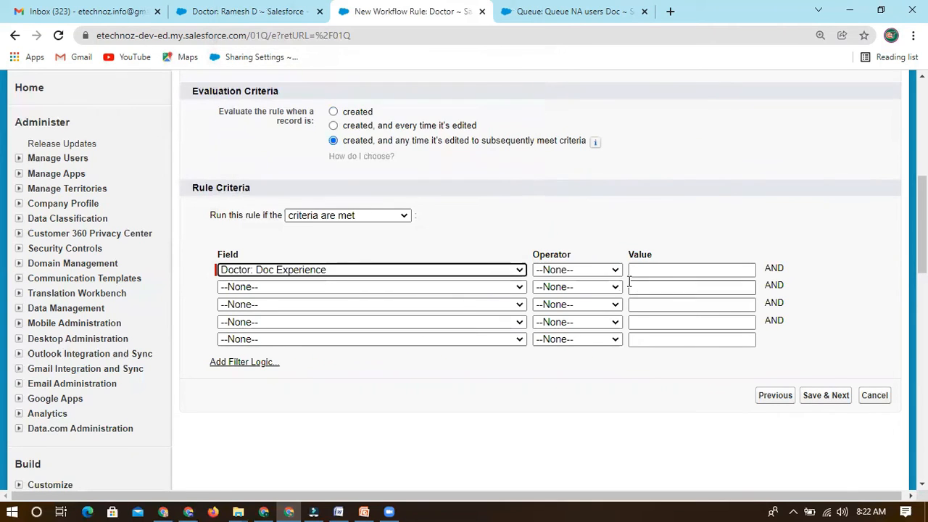
{"action": "left_click", "coordinate": [573, 274]}
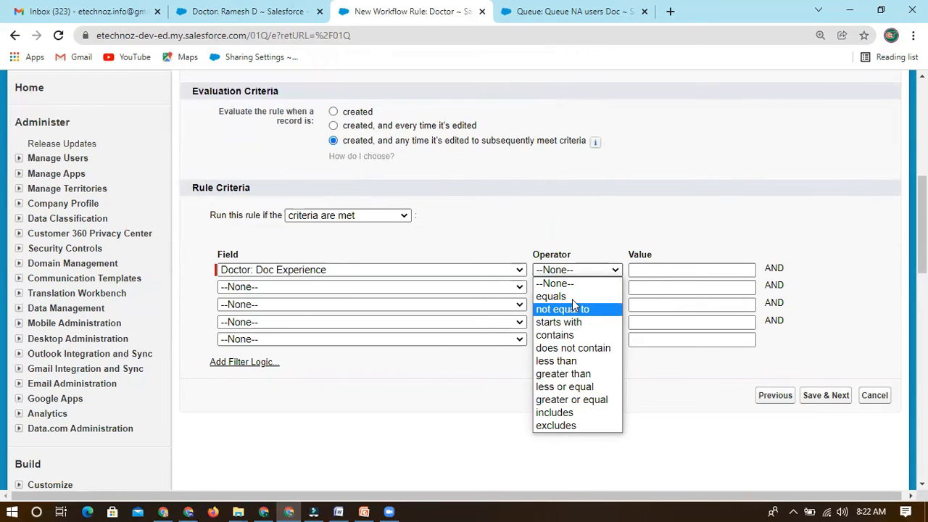
{"action": "left_click", "coordinate": [563, 361]}
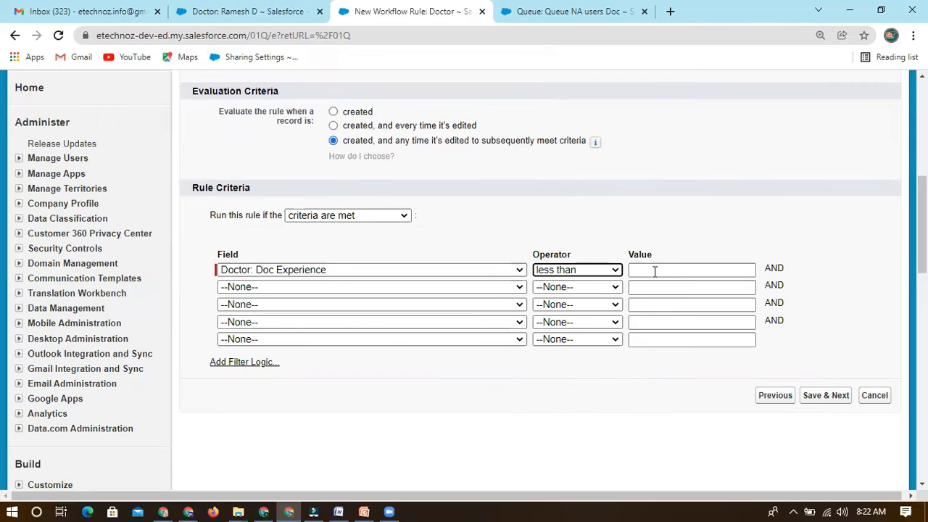
{"action": "left_click", "coordinate": [654, 272]}
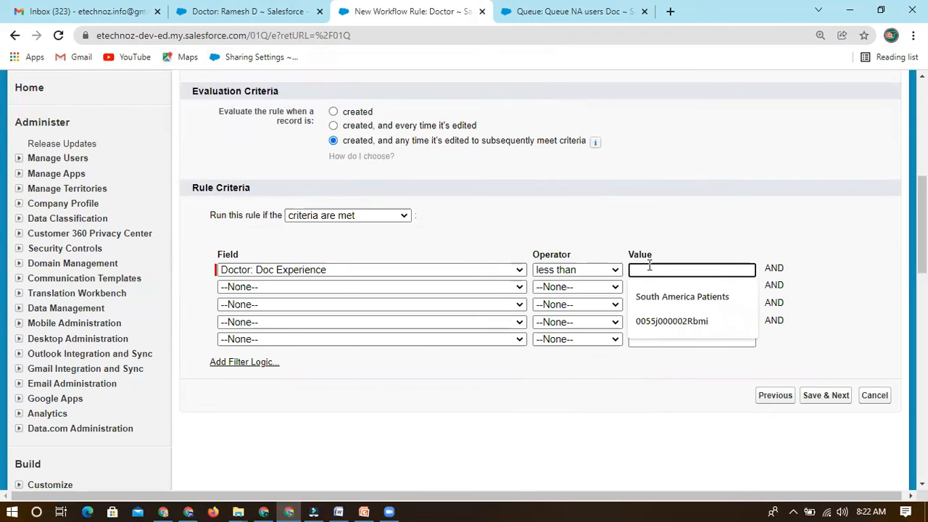
{"action": "type", "text": "2"}
{"action": "left_click", "coordinate": [490, 363]}
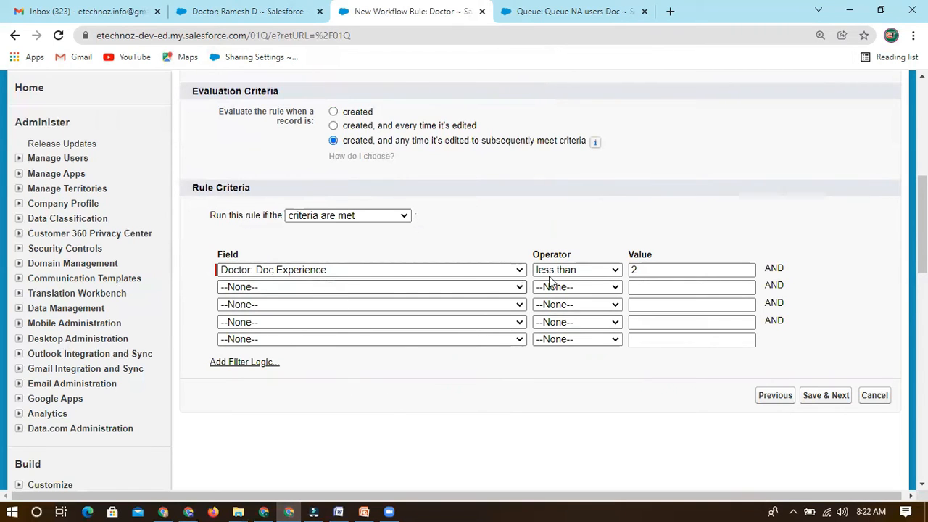
- Rename the workflow rule to Doctor Experience WF, correcting the spelling of Experience
{"action": "scroll", "coordinate": [503, 232], "scroll_direction": "up", "scroll_amount": 2}
{"action": "left_click", "coordinate": [371, 167]}
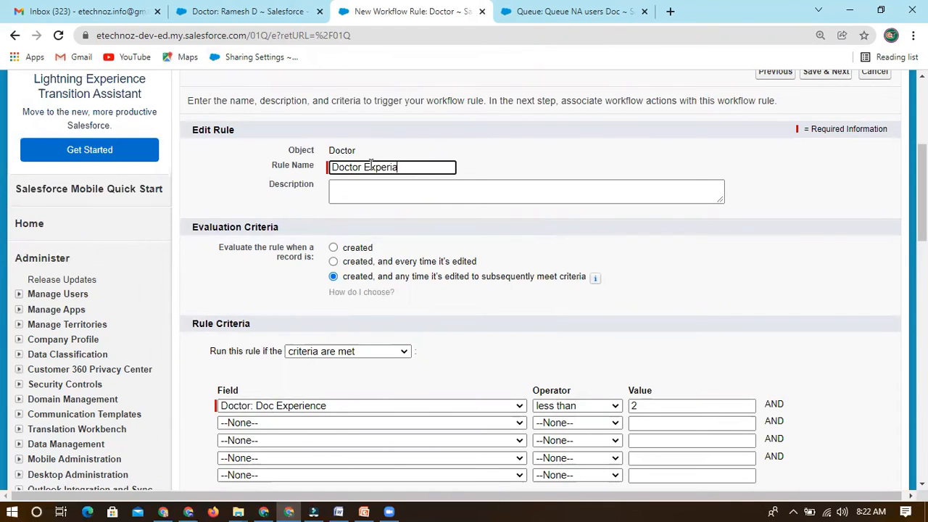
{"action": "type", "text": "Experiance"}
{"action": "right_click", "coordinate": [409, 169]}
{"action": "left_click", "coordinate": [435, 178]}
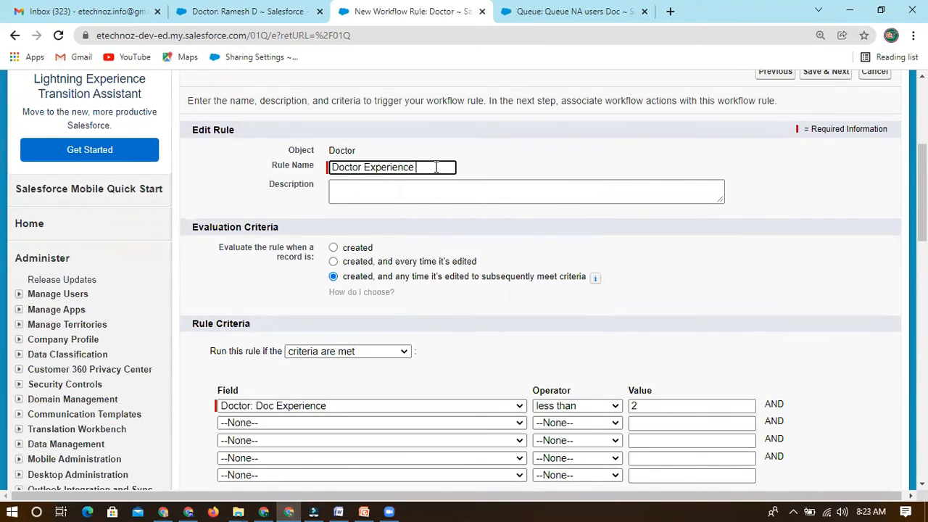
{"action": "left_click", "coordinate": [513, 164]}
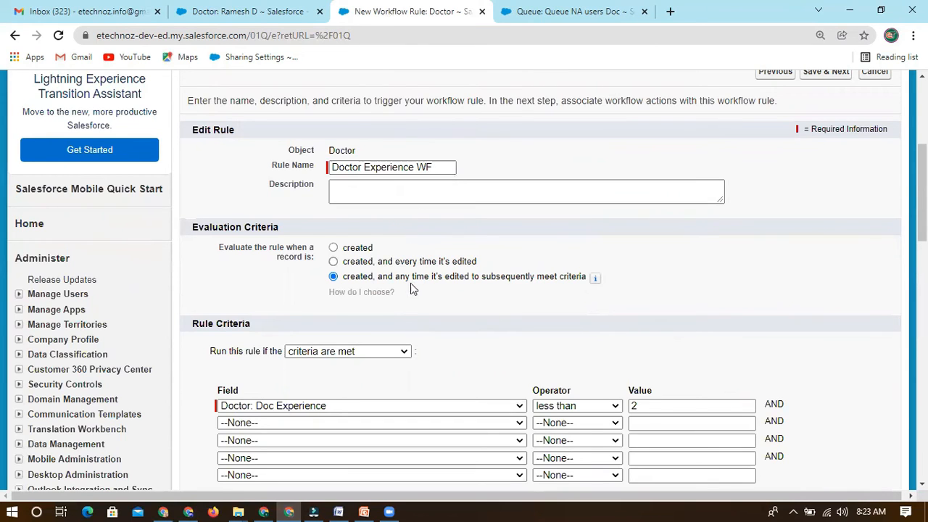
- Review the configured workflow rule from its name down to its criteria and highlight the wizard's Step 2 indicator
{"action": "scroll", "coordinate": [580, 217], "scroll_direction": "down", "scroll_amount": 2}
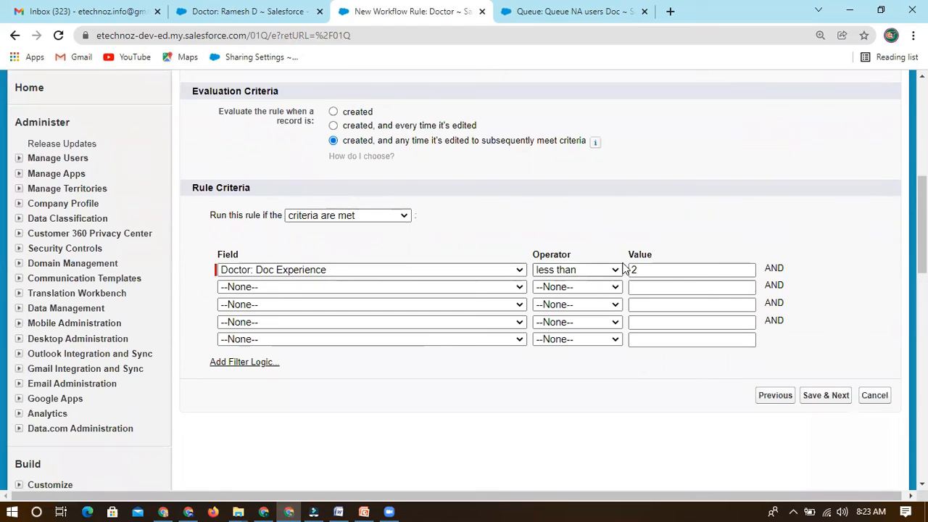
{"action": "scroll", "coordinate": [775, 216], "scroll_direction": "up", "scroll_amount": 3}
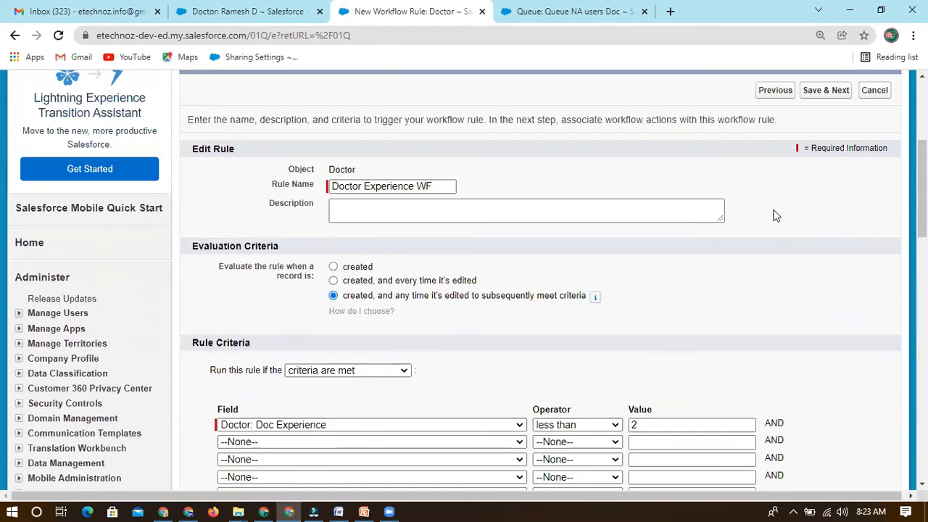
{"action": "scroll", "coordinate": [486, 338], "scroll_direction": "down", "scroll_amount": 3}
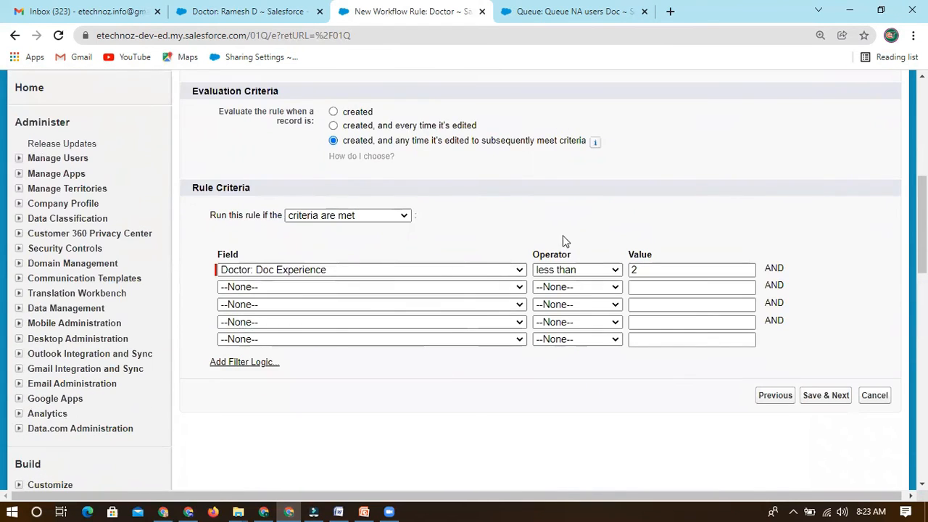
{"action": "scroll", "coordinate": [726, 181], "scroll_direction": "up", "scroll_amount": 3}
{"action": "left_click_drag", "start_coordinate": [872, 110], "coordinate": [841, 113]}
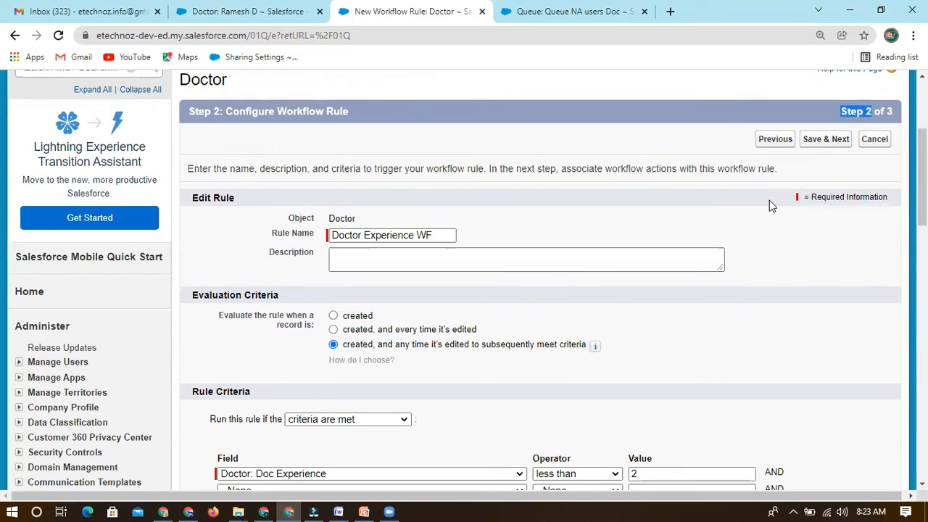
{"action": "scroll", "coordinate": [534, 334], "scroll_direction": "down", "scroll_amount": 2}
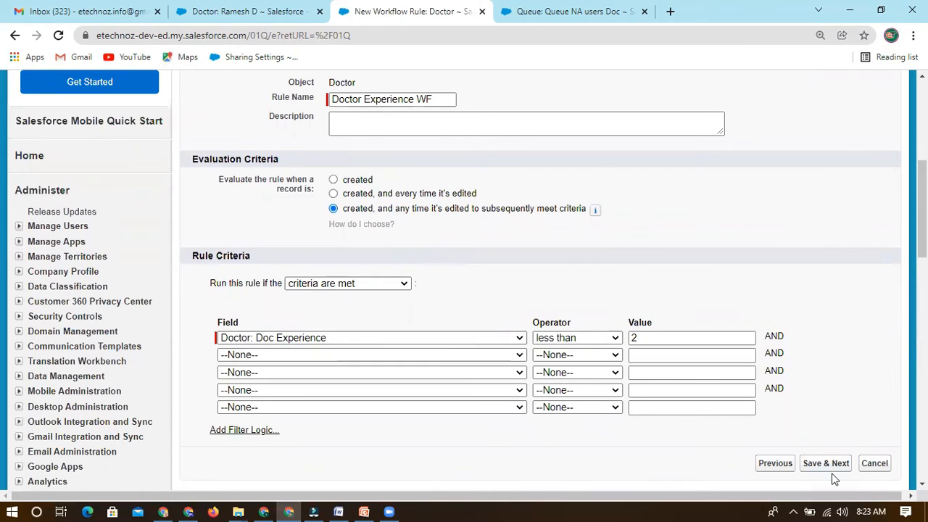
{"action": "scroll", "coordinate": [551, 257], "scroll_direction": "up", "scroll_amount": 2}
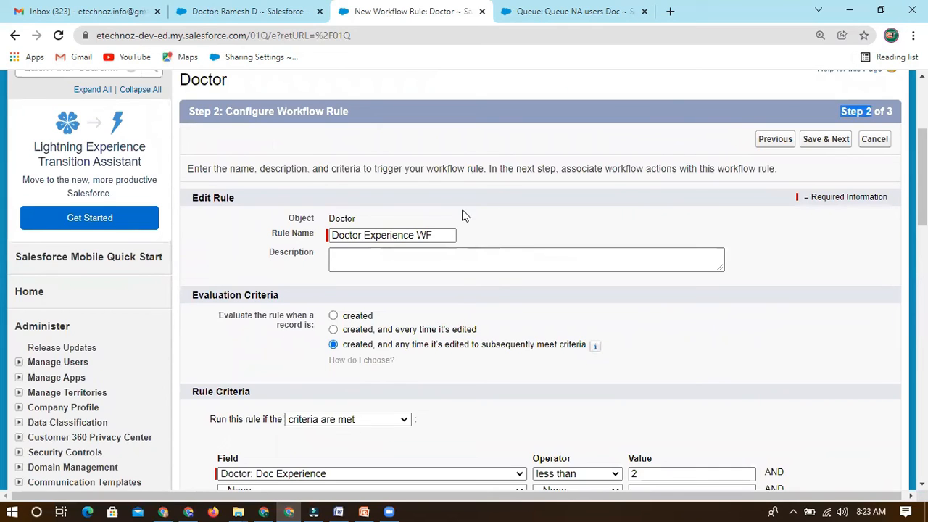
- Highlight the rule's Doctor object, the Description label and the Evaluation Criteria heading
{"action": "double_click", "coordinate": [356, 217]}
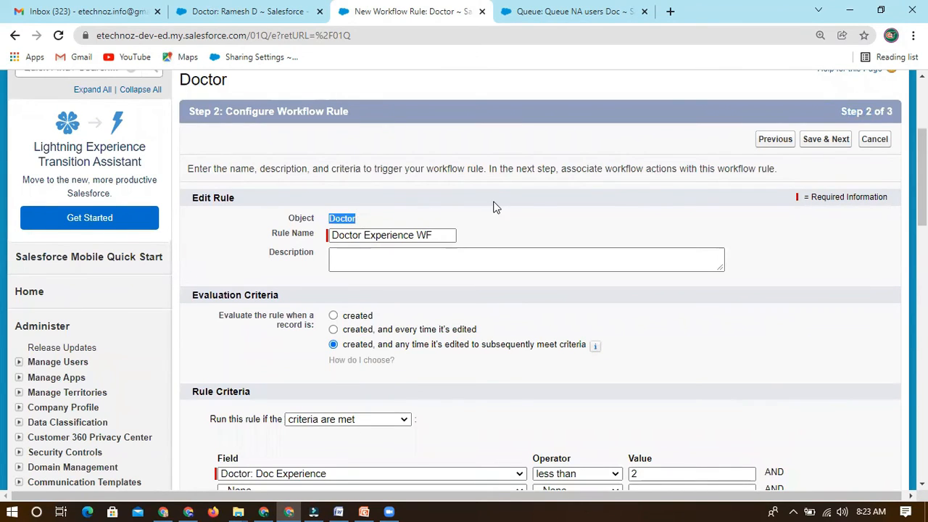
{"action": "left_click_drag", "start_coordinate": [270, 238], "coordinate": [303, 255]}
{"action": "scroll", "coordinate": [316, 290], "scroll_direction": "down", "scroll_amount": 1}
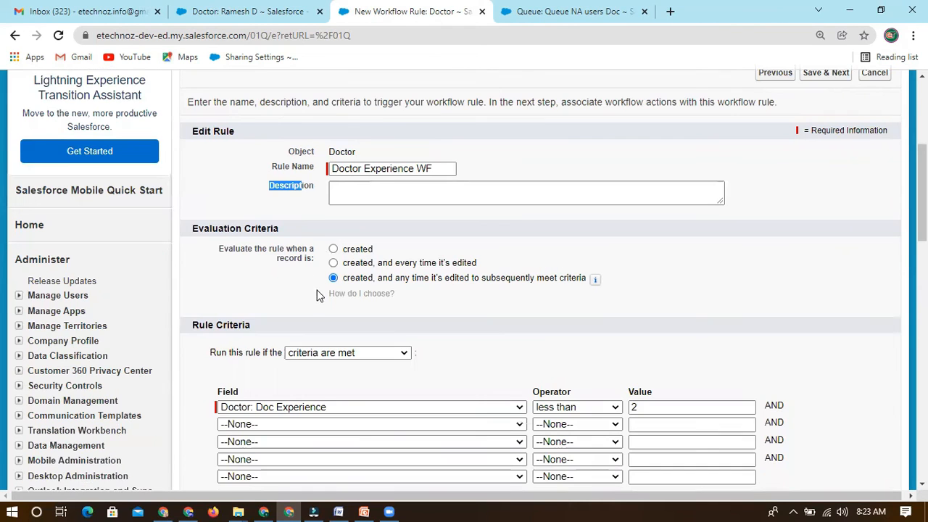
{"action": "left_click_drag", "start_coordinate": [193, 227], "coordinate": [281, 227]}
{"action": "left_click", "coordinate": [290, 229]}
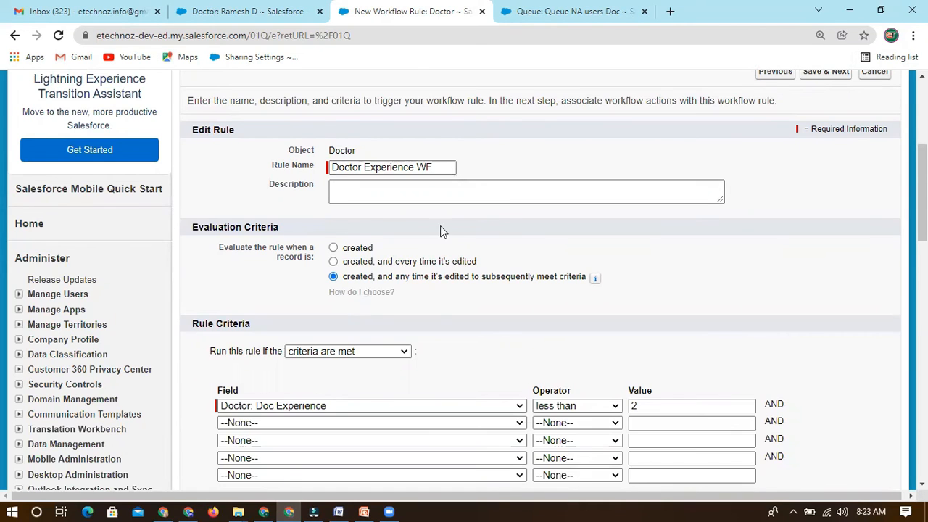
- Check the rule criteria's run options and the Doc Experience value, and save the rule to continue to the workflow actions
{"action": "scroll", "coordinate": [415, 281], "scroll_direction": "down", "scroll_amount": 2}
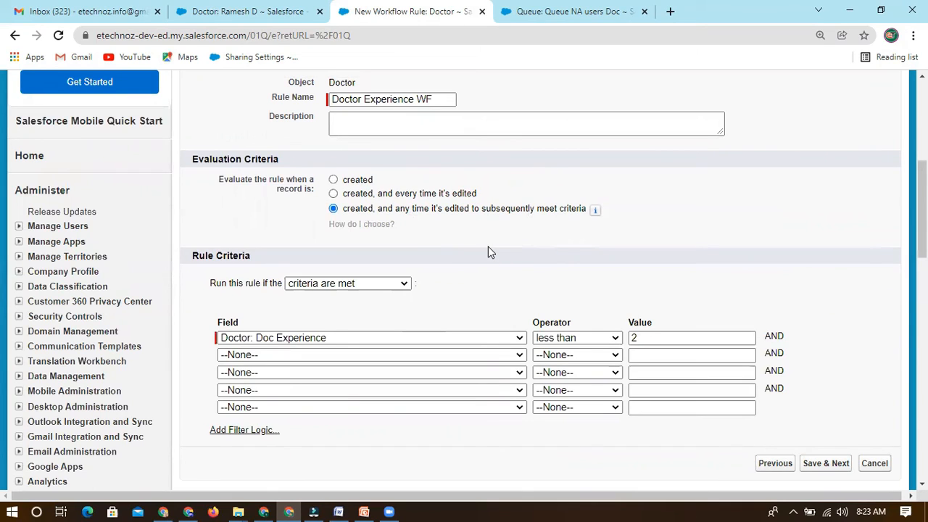
{"action": "scroll", "coordinate": [435, 298], "scroll_direction": "down", "scroll_amount": 1}
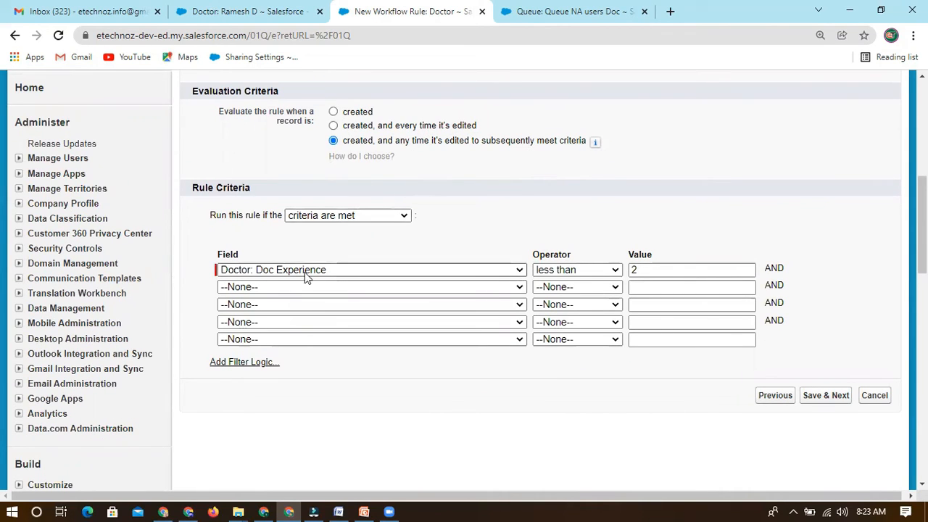
{"action": "left_click", "coordinate": [337, 217]}
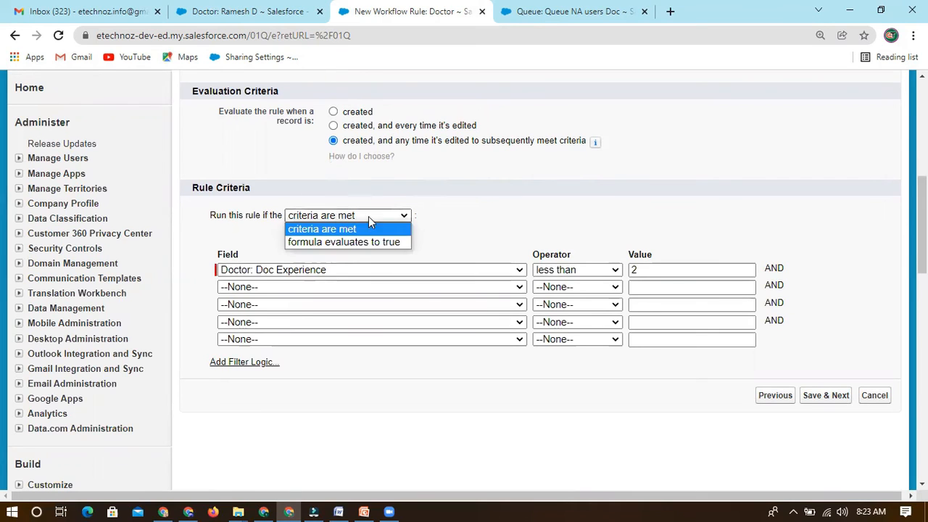
{"action": "left_click", "coordinate": [473, 225]}
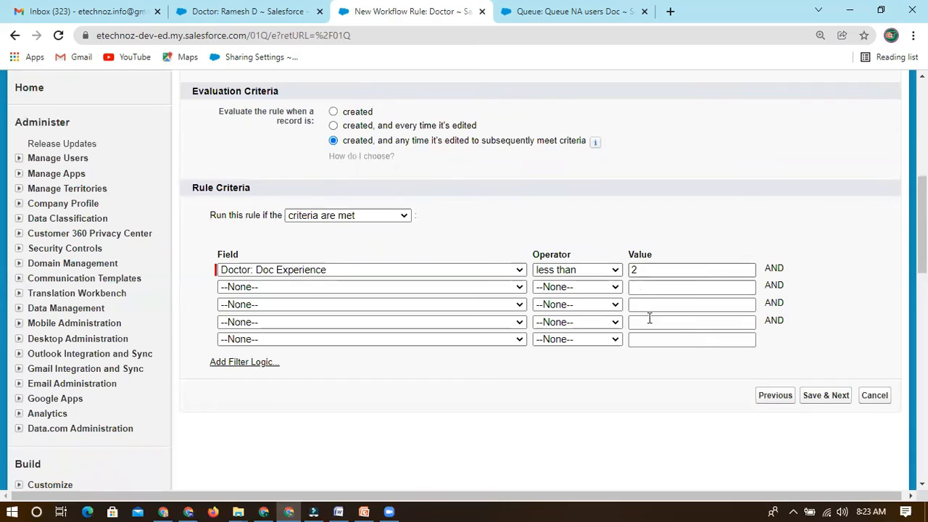
{"action": "double_click", "coordinate": [662, 273]}
{"action": "left_click", "coordinate": [586, 235]}
{"action": "left_click", "coordinate": [827, 397]}
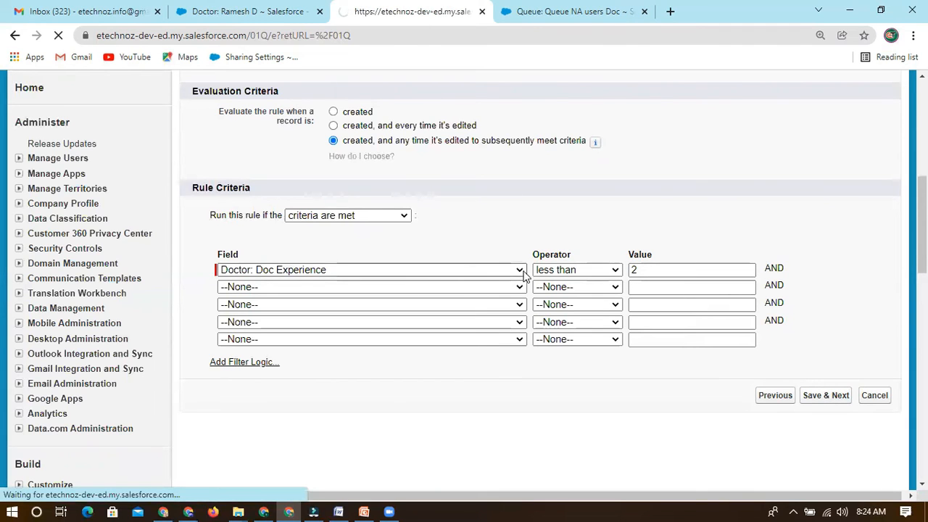
{"action": "scroll", "coordinate": [457, 285], "scroll_direction": "down", "scroll_amount": 3}
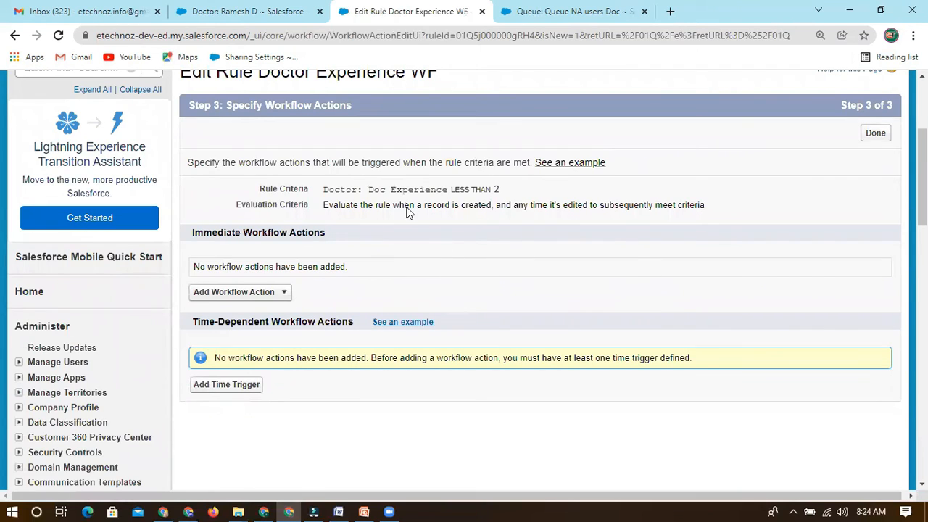
- Highlight the Rule Criteria and Evaluation Criteria summary lines on the workflow actions page
{"action": "left_click_drag", "start_coordinate": [267, 188], "coordinate": [510, 190]}
{"action": "left_click", "coordinate": [485, 208]}
{"action": "left_click_drag", "start_coordinate": [324, 206], "coordinate": [711, 210]}
{"action": "left_click", "coordinate": [492, 249]}
- Highlight the Immediate Workflow Actions heading and the text in its empty action list
{"action": "left_click_drag", "start_coordinate": [193, 232], "coordinate": [322, 231]}
{"action": "double_click", "coordinate": [306, 233]}
{"action": "left_click_drag", "start_coordinate": [194, 267], "coordinate": [356, 269]}
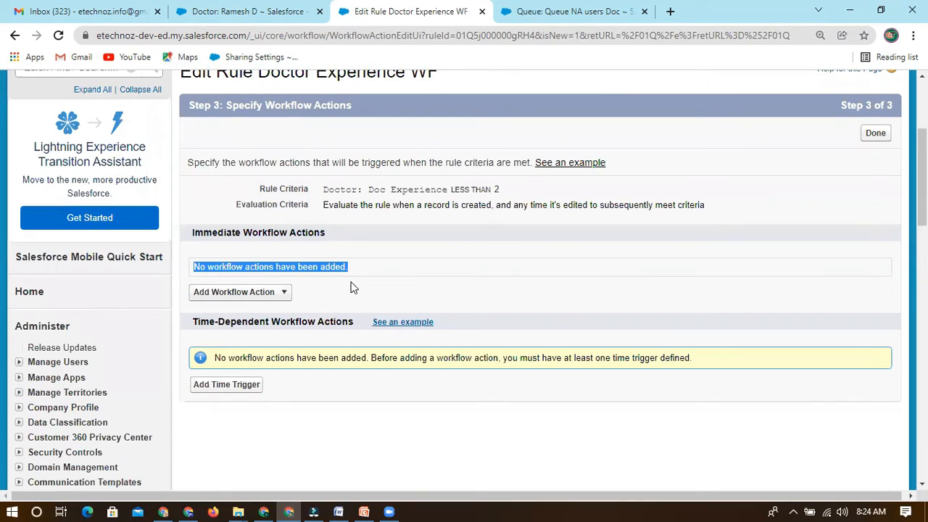
{"action": "left_click", "coordinate": [354, 288]}
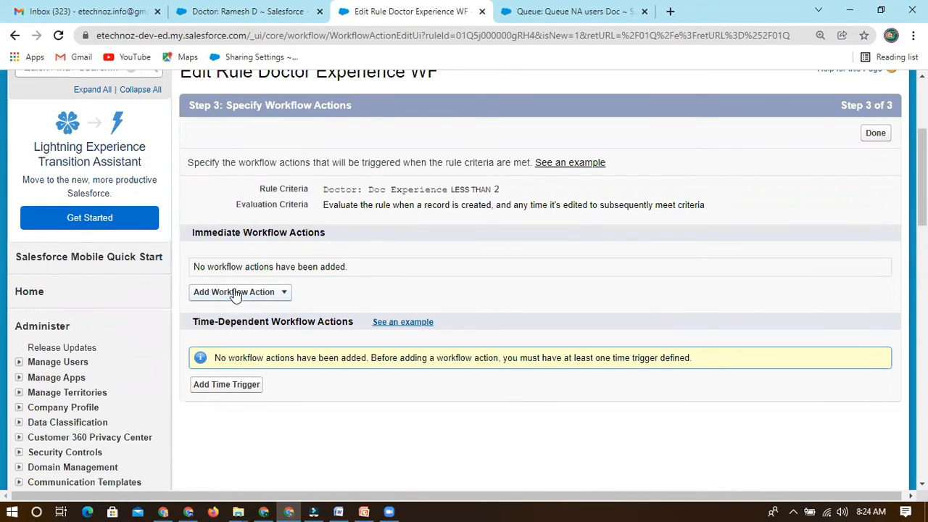
- Start a new task as an immediate workflow action and highlight its Assigned To label
{"action": "left_click", "coordinate": [280, 293]}
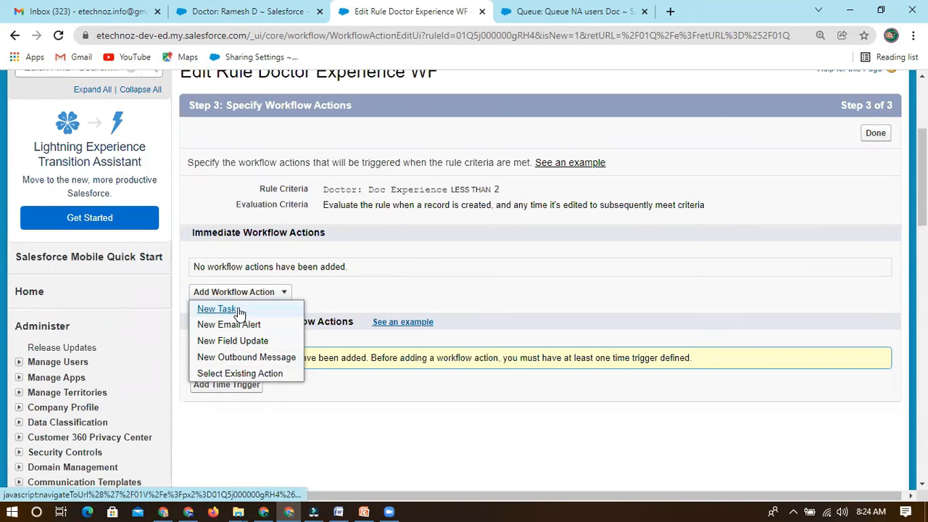
{"action": "left_click", "coordinate": [216, 310]}
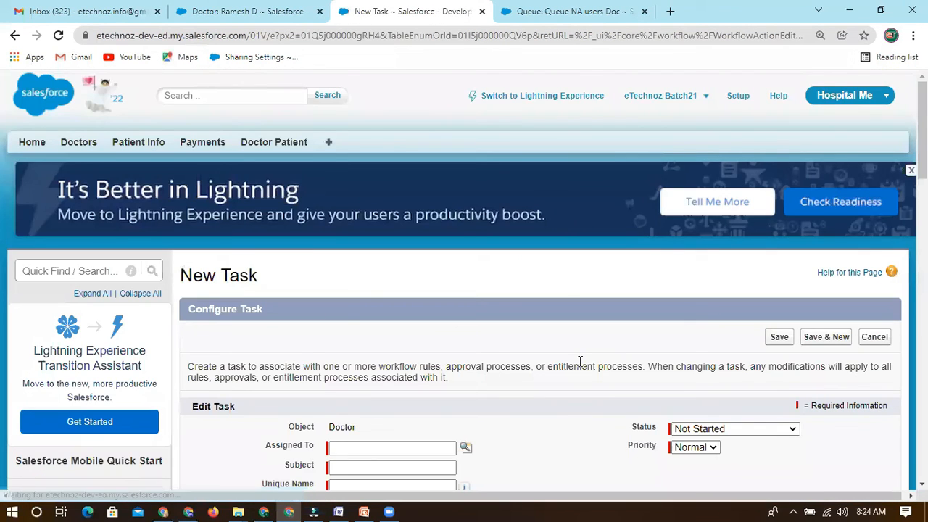
{"action": "scroll", "coordinate": [430, 312], "scroll_direction": "down", "scroll_amount": 2}
{"action": "scroll", "coordinate": [431, 312], "scroll_direction": "down", "scroll_amount": 1}
{"action": "left_click_drag", "start_coordinate": [265, 242], "coordinate": [465, 246]}
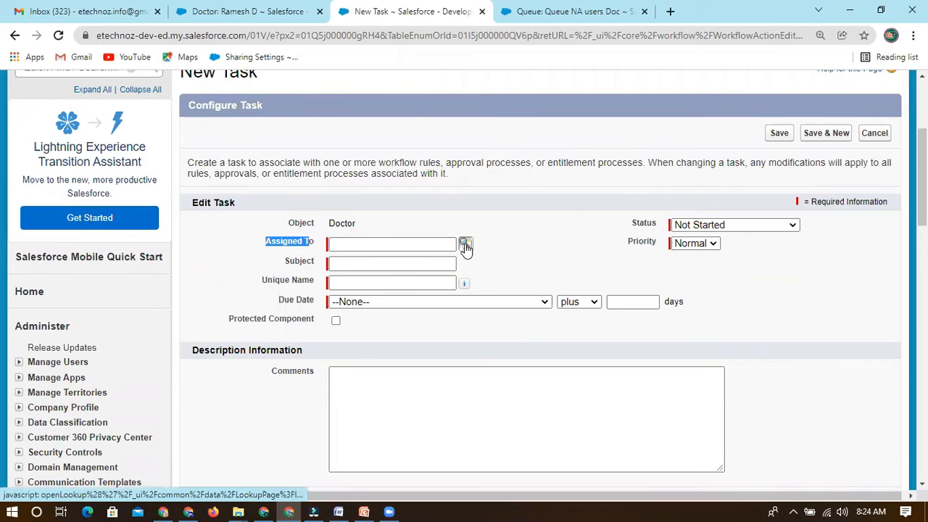
- Check the Role and Owner types in the task's assignee lookup, and close the lookup without choosing an assignee
{"action": "left_click", "coordinate": [466, 247]}
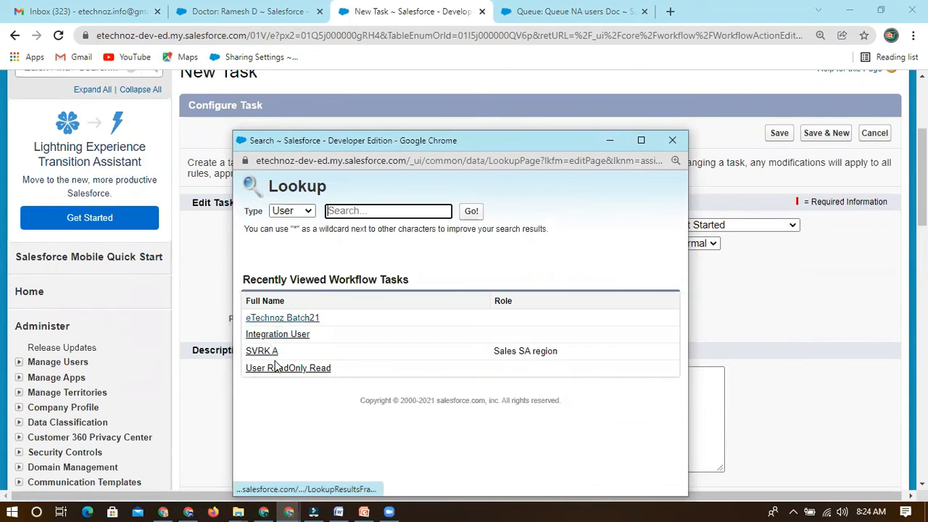
{"action": "left_click", "coordinate": [306, 212]}
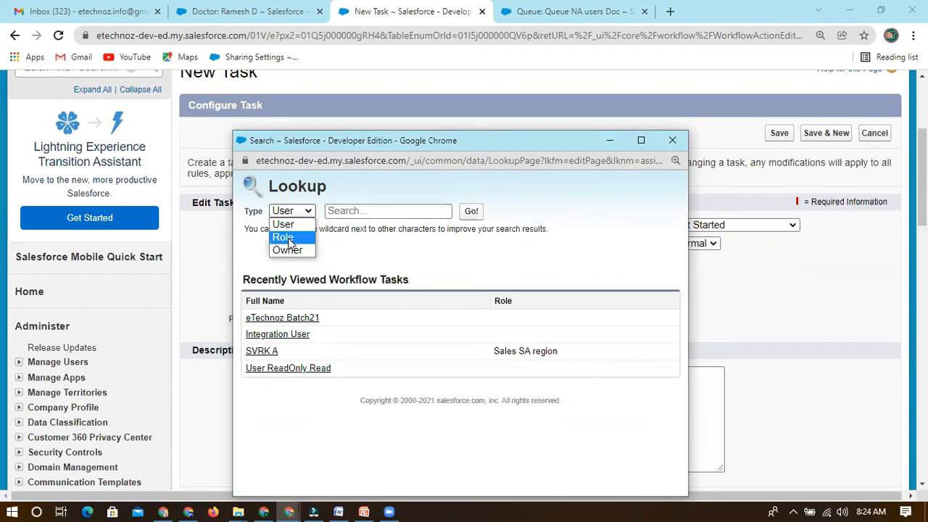
{"action": "left_click", "coordinate": [282, 237]}
{"action": "left_click", "coordinate": [291, 211]}
{"action": "left_click", "coordinate": [295, 250]}
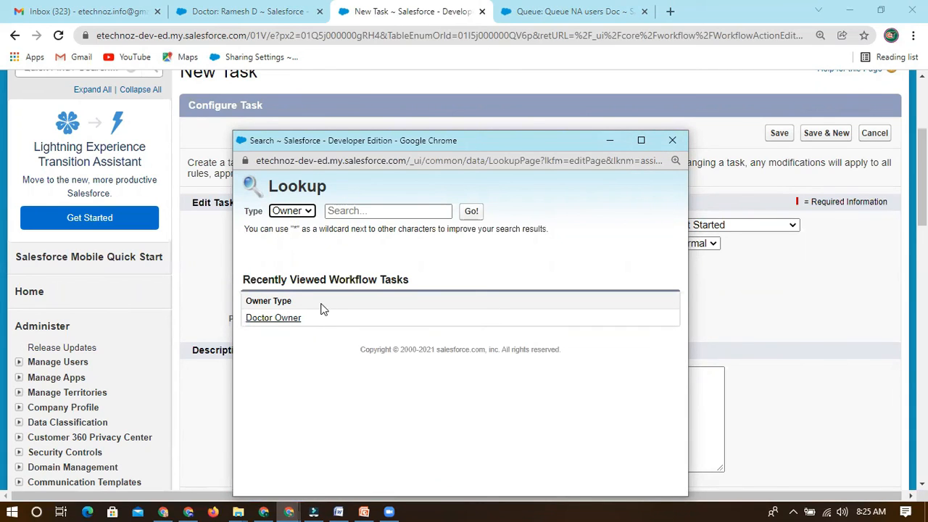
{"action": "left_click", "coordinate": [676, 140]}
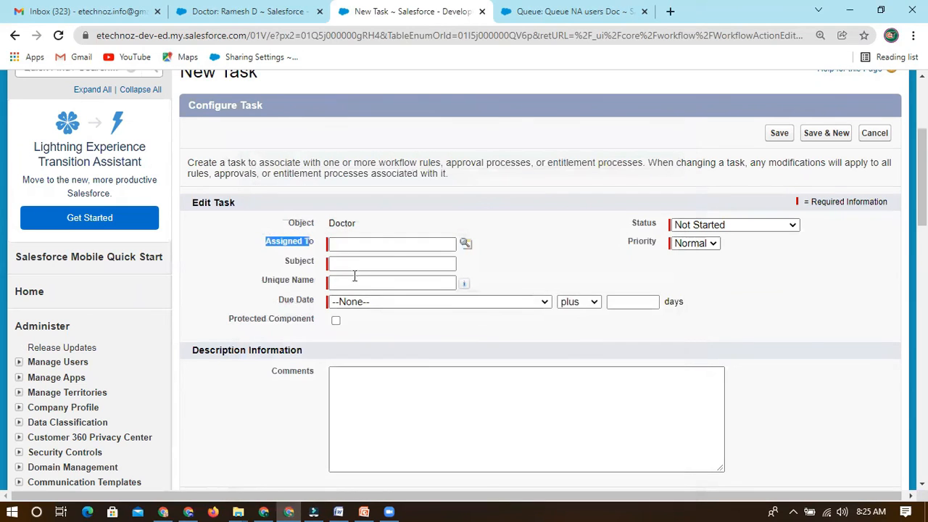
- Highlight the task's Assigned To to Due Date labels and view the available due date options
{"action": "left_click_drag", "start_coordinate": [266, 242], "coordinate": [318, 264]}
{"action": "left_click_drag", "start_coordinate": [262, 281], "coordinate": [417, 312]}
{"action": "left_click", "coordinate": [490, 301]}
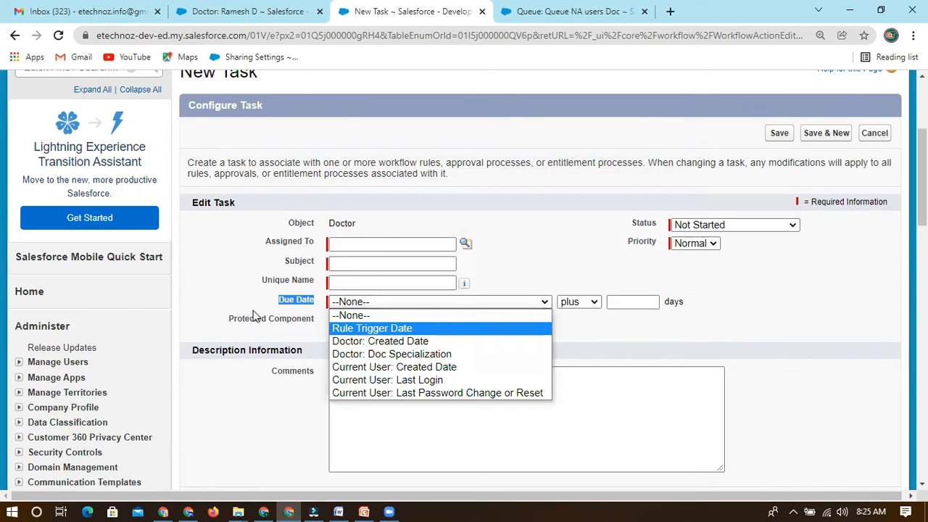
{"action": "left_click", "coordinate": [504, 297]}
{"action": "scroll", "coordinate": [595, 281], "scroll_direction": "down", "scroll_amount": 1}
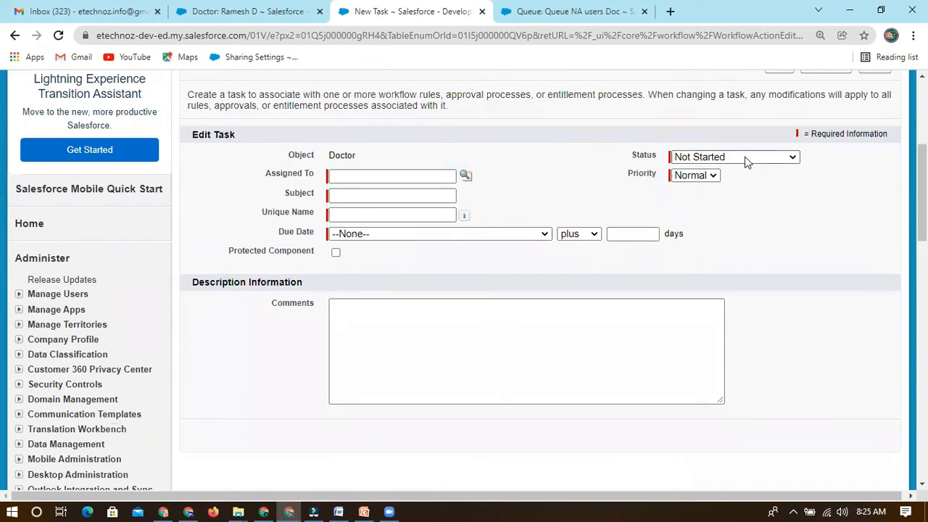
- View the task's Status and Priority options without changing either one
{"action": "left_click", "coordinate": [736, 159]}
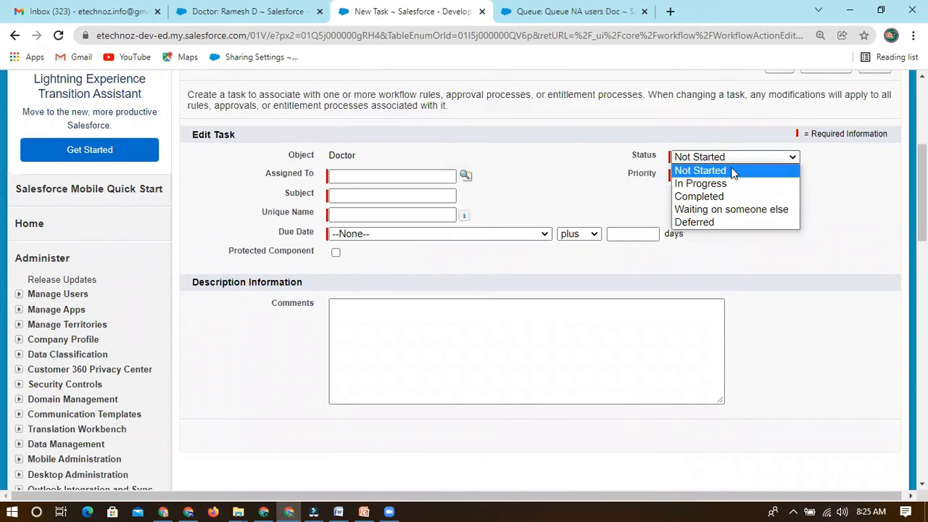
{"action": "left_click", "coordinate": [694, 177]}
{"action": "left_click", "coordinate": [695, 176]}
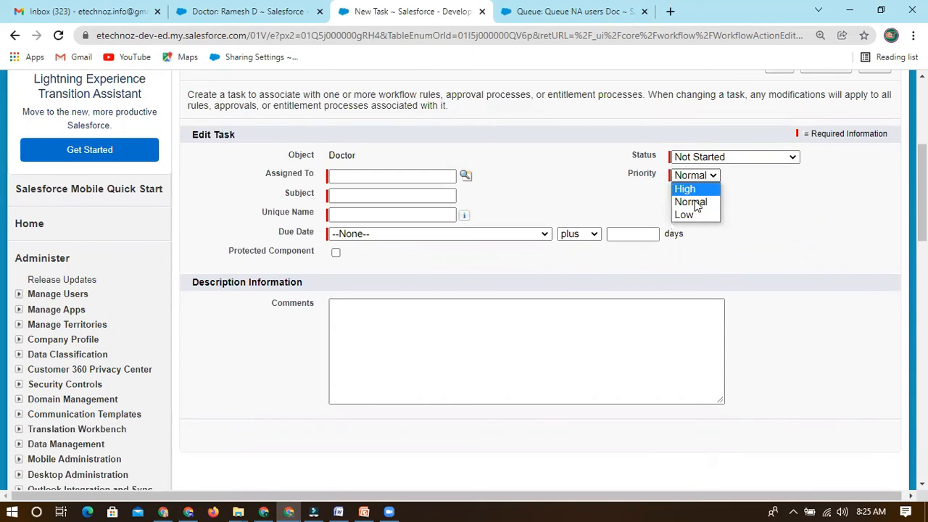
{"action": "left_click", "coordinate": [594, 196]}
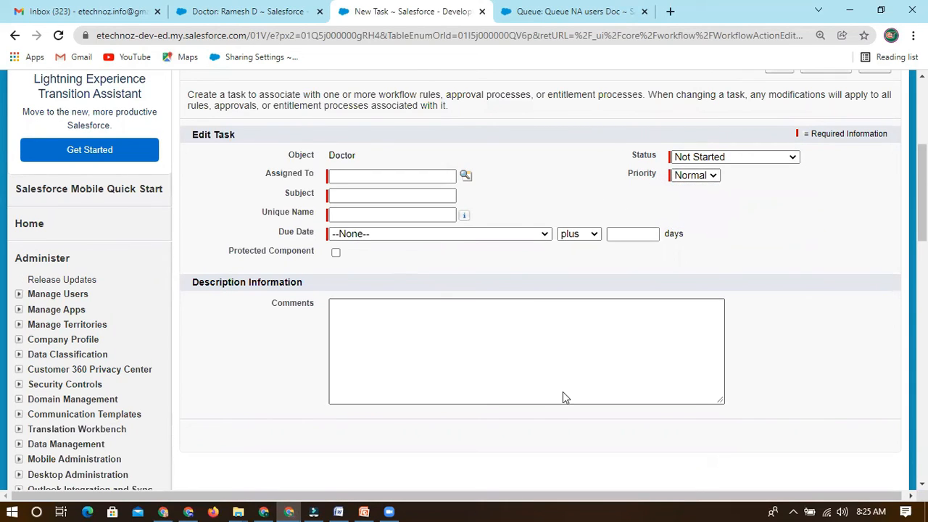
- Review the whole task form and highlight its Doctor object line
{"action": "scroll", "coordinate": [563, 391], "scroll_direction": "down", "scroll_amount": 2}
{"action": "scroll", "coordinate": [783, 210], "scroll_direction": "up", "scroll_amount": 4}
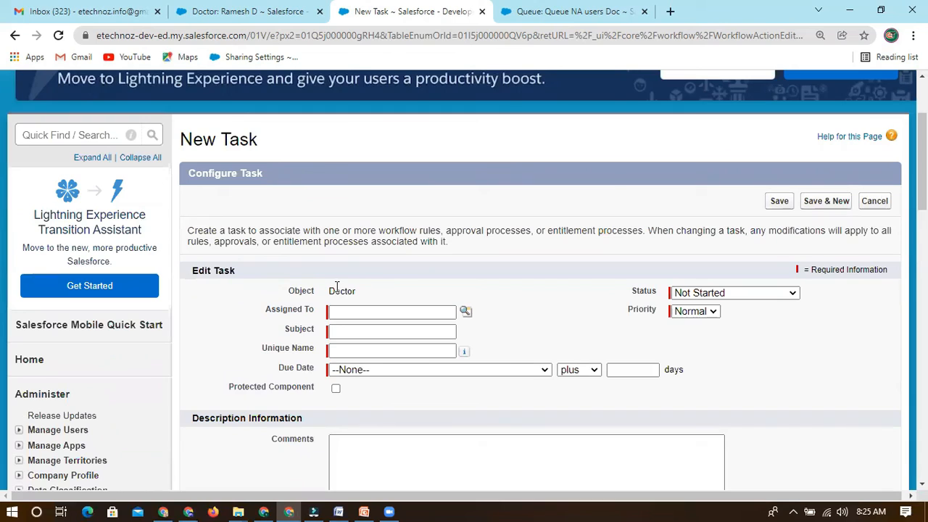
{"action": "left_click_drag", "start_coordinate": [367, 293], "coordinate": [292, 289]}
{"action": "left_click_drag", "start_coordinate": [389, 291], "coordinate": [293, 291]}
{"action": "left_click", "coordinate": [377, 290]}
{"action": "scroll", "coordinate": [539, 284], "scroll_direction": "up", "scroll_amount": 2}
{"action": "scroll", "coordinate": [524, 338], "scroll_direction": "down", "scroll_amount": 3}
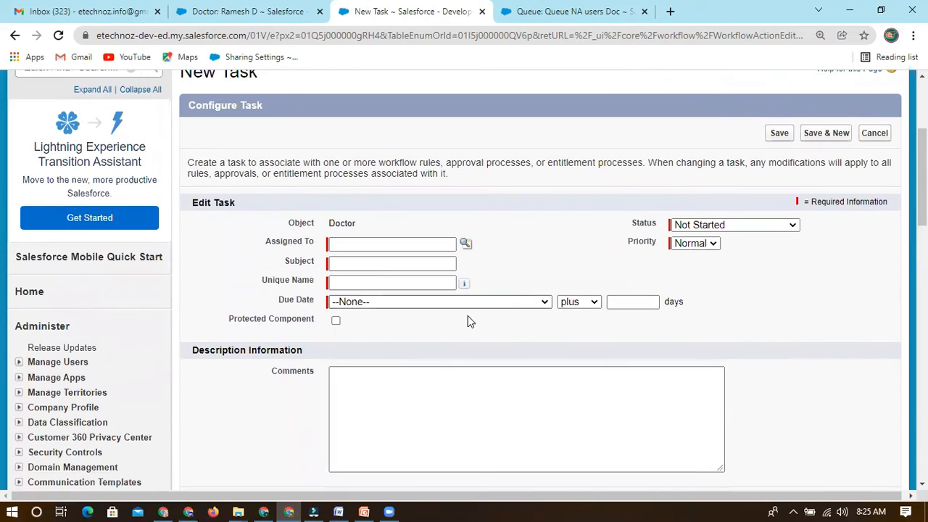
- Examine the Comments box and the rest of the task form, and cancel the new task
{"action": "left_click", "coordinate": [392, 401]}
{"action": "left_click", "coordinate": [352, 383]}
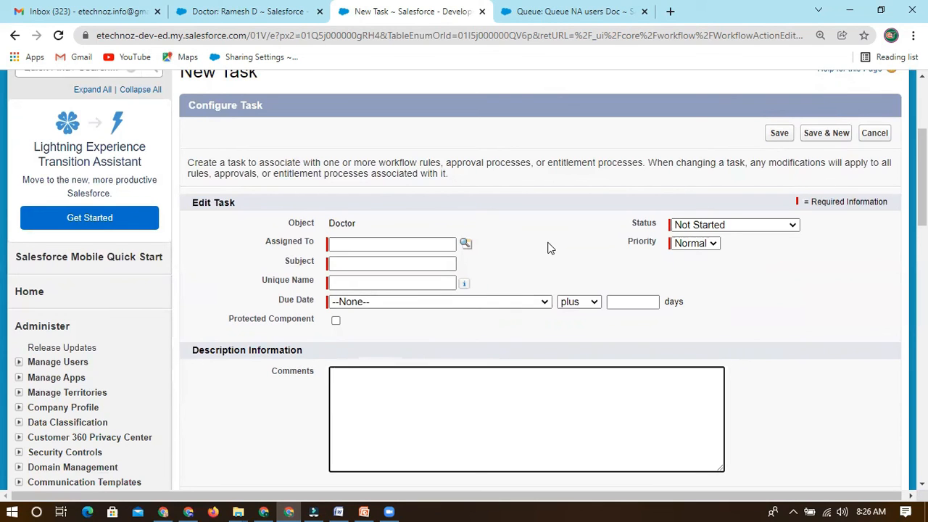
{"action": "scroll", "coordinate": [548, 252], "scroll_direction": "up", "scroll_amount": 2}
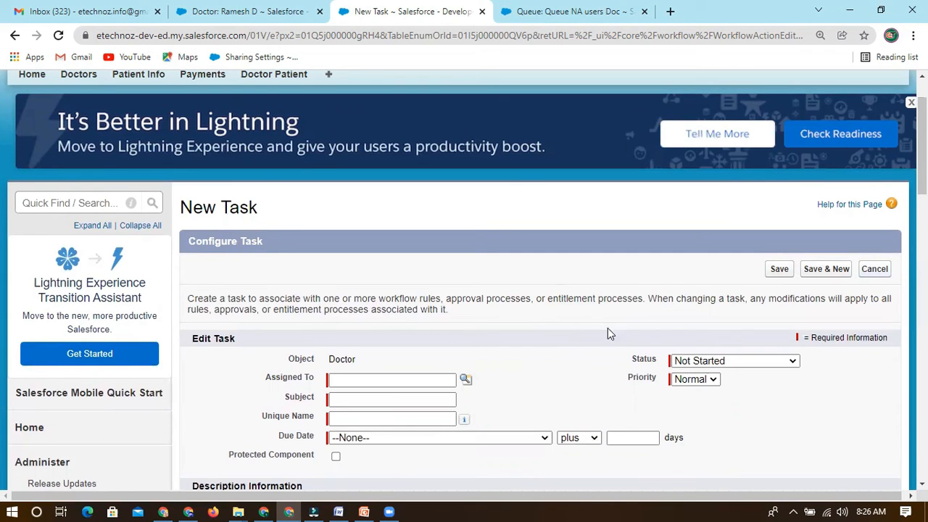
{"action": "scroll", "coordinate": [684, 271], "scroll_direction": "down", "scroll_amount": 2}
{"action": "scroll", "coordinate": [514, 380], "scroll_direction": "down", "scroll_amount": 3}
{"action": "scroll", "coordinate": [514, 379], "scroll_direction": "up", "scroll_amount": 5}
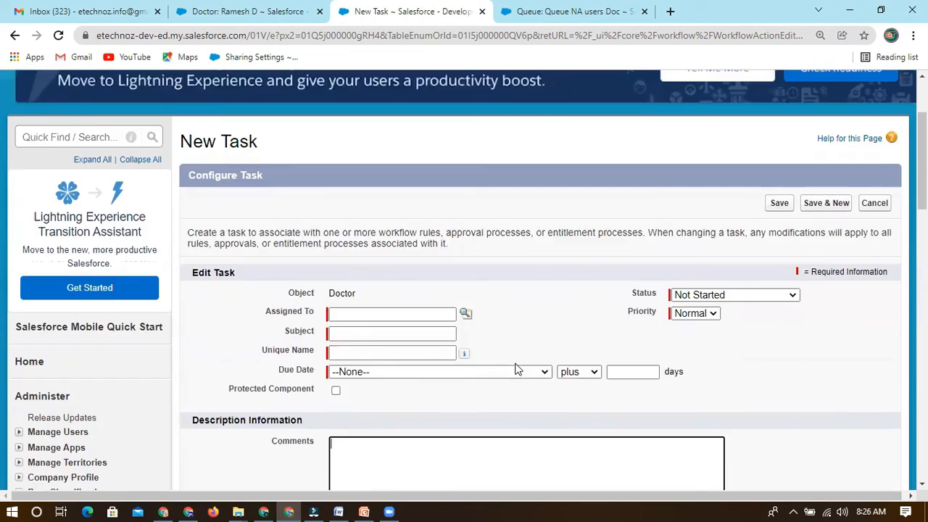
{"action": "left_click", "coordinate": [875, 336]}
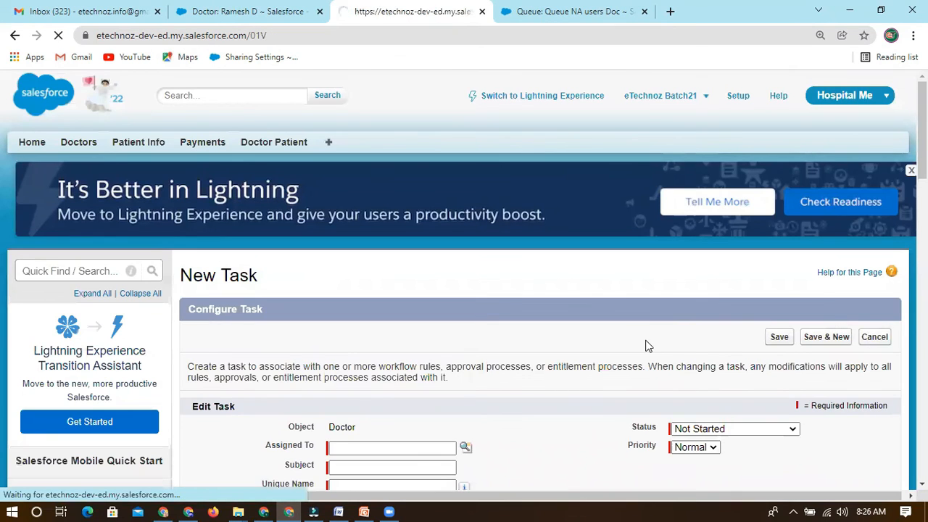
{"action": "scroll", "coordinate": [371, 391], "scroll_direction": "down", "scroll_amount": 2}
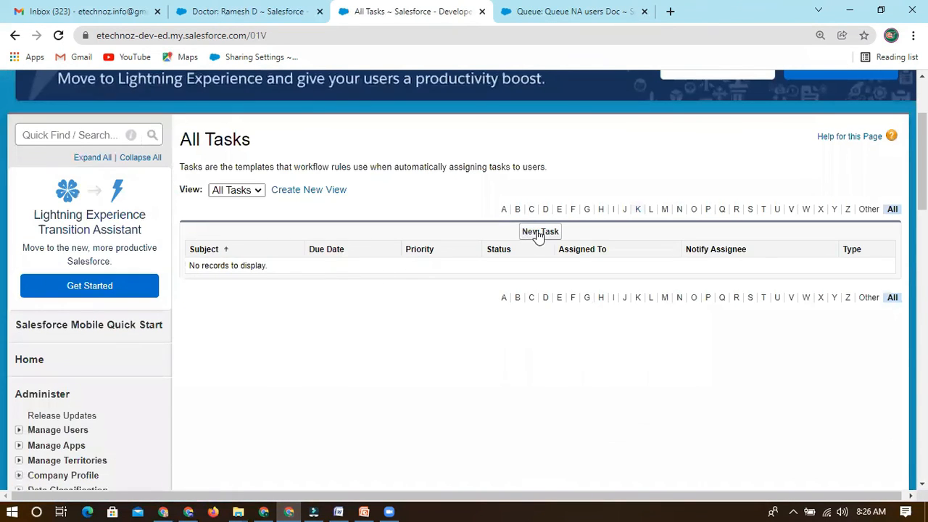
{"action": "scroll", "coordinate": [271, 226], "scroll_direction": "up", "scroll_amount": 1}
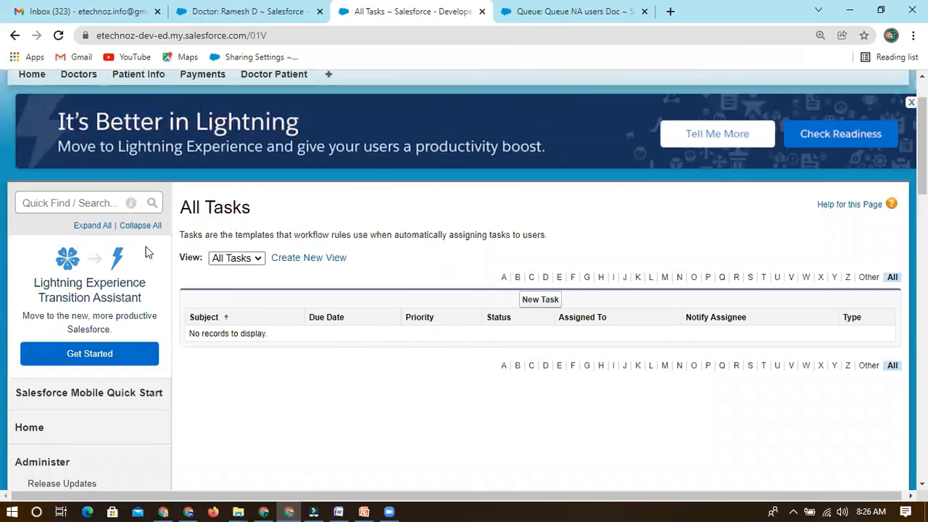
- Search the setup options for "workf", open Workflow Rules and continue past the introduction to the rule list
{"action": "left_click", "coordinate": [35, 201]}
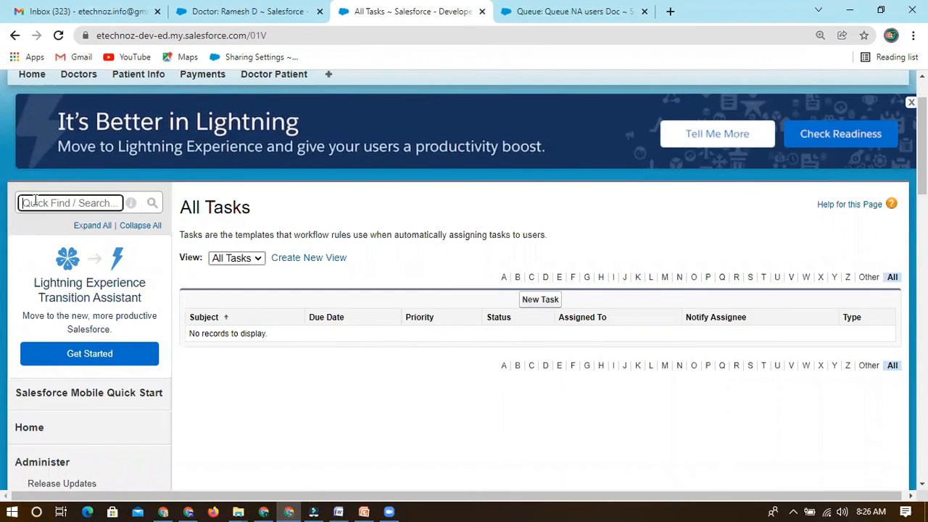
{"action": "type", "text": "work"}
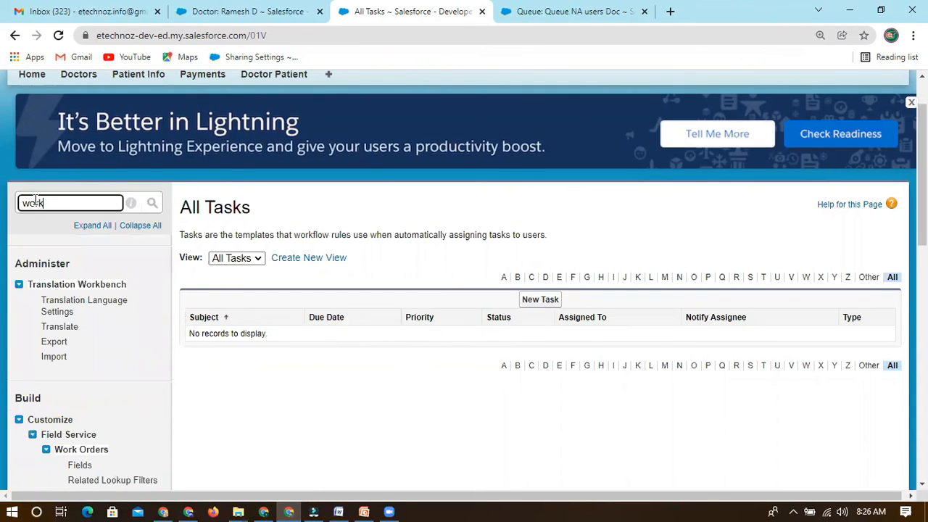
{"action": "type", "text": "g"}
{"action": "key", "text": "BackSpace"}
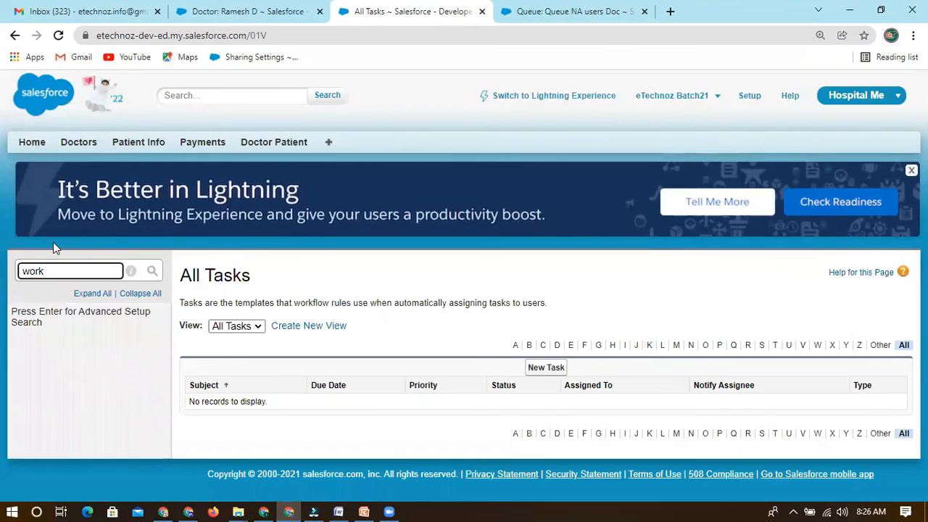
{"action": "type", "text": "f"}
{"action": "left_click", "coordinate": [84, 383]}
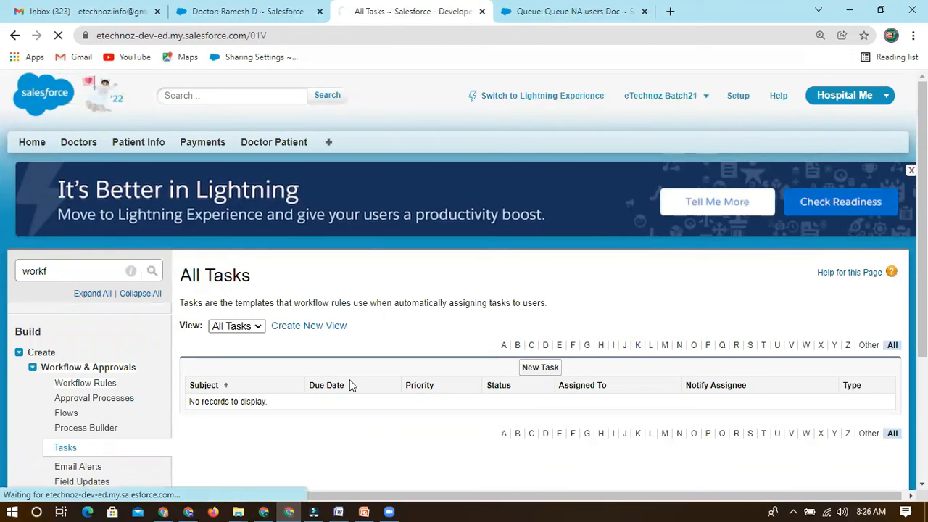
{"action": "scroll", "coordinate": [376, 379], "scroll_direction": "down", "scroll_amount": 10}
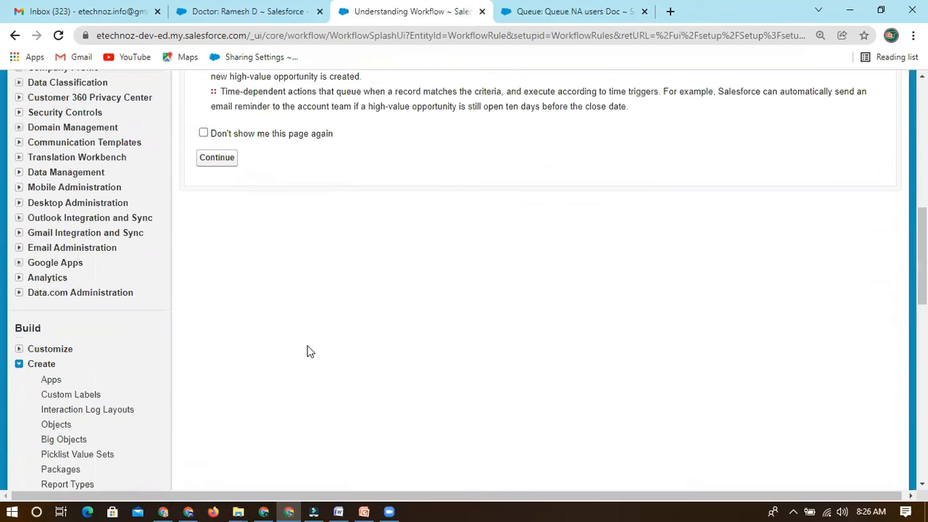
{"action": "left_click", "coordinate": [219, 158]}
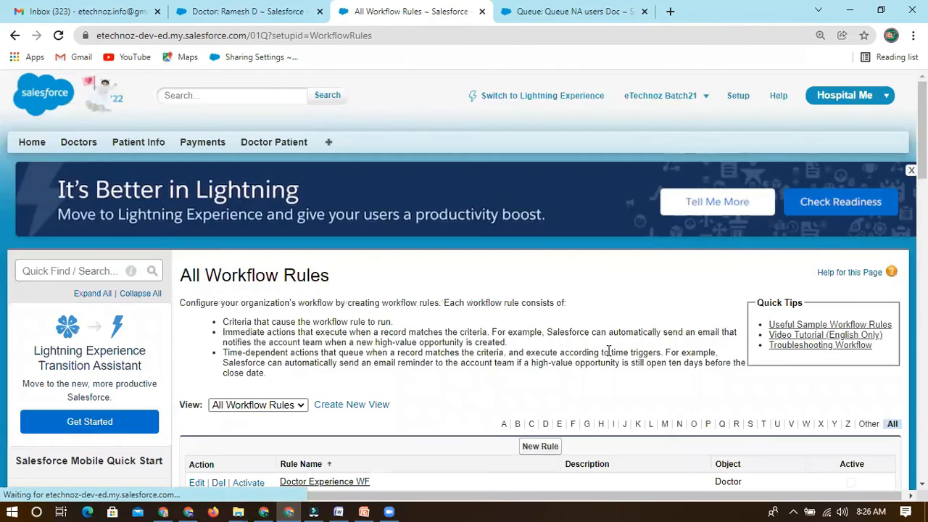
- Open the Doctor Experience WF rule and start editing its workflow actions
{"action": "scroll", "coordinate": [442, 359], "scroll_direction": "down", "scroll_amount": 3}
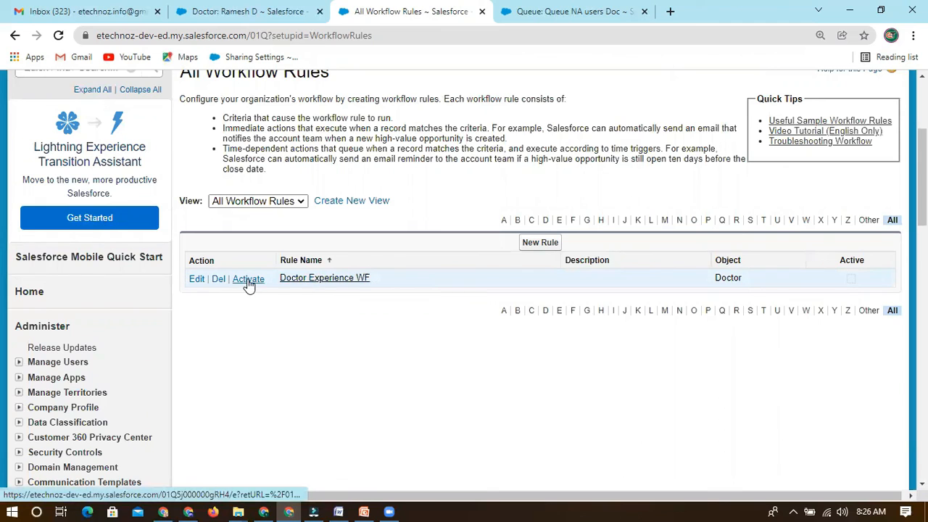
{"action": "left_click", "coordinate": [340, 283]}
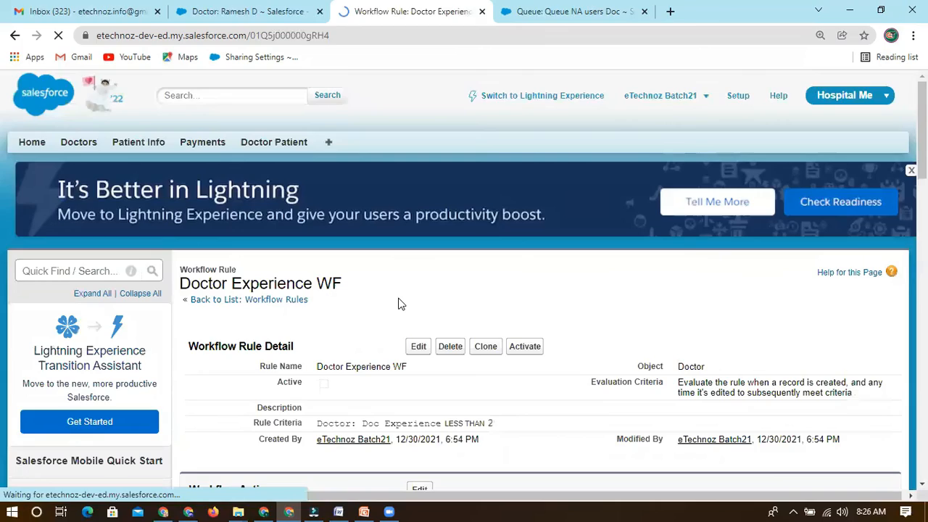
{"action": "scroll", "coordinate": [416, 384], "scroll_direction": "down", "scroll_amount": 4}
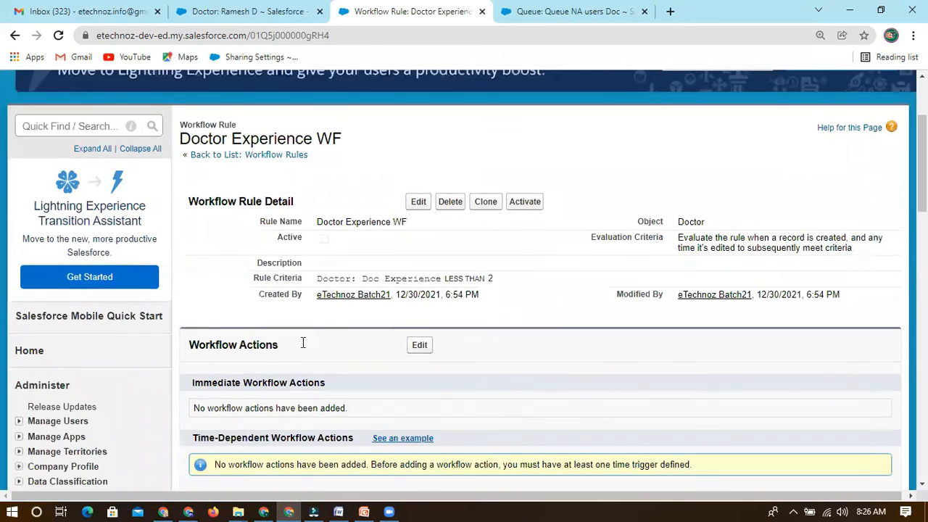
{"action": "left_click_drag", "start_coordinate": [196, 217], "coordinate": [295, 217]}
{"action": "left_click", "coordinate": [427, 221]}
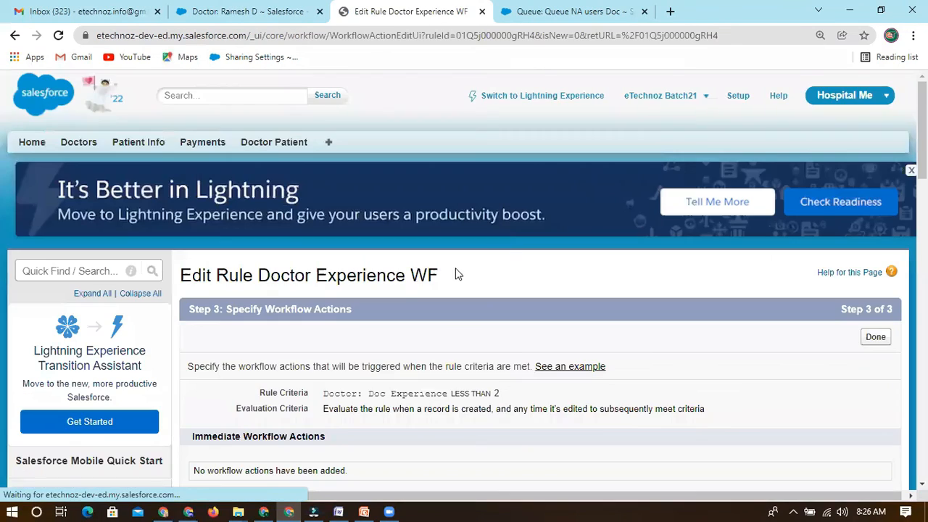
- Start a new field update as an immediate workflow action for the rule
{"action": "scroll", "coordinate": [456, 264], "scroll_direction": "down", "scroll_amount": 3}
{"action": "left_click", "coordinate": [257, 293]}
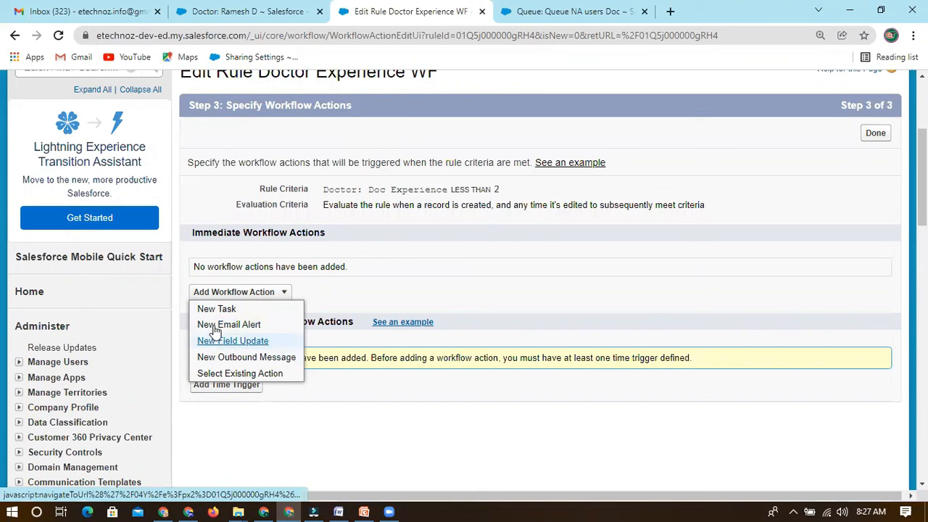
{"action": "left_click", "coordinate": [217, 342]}
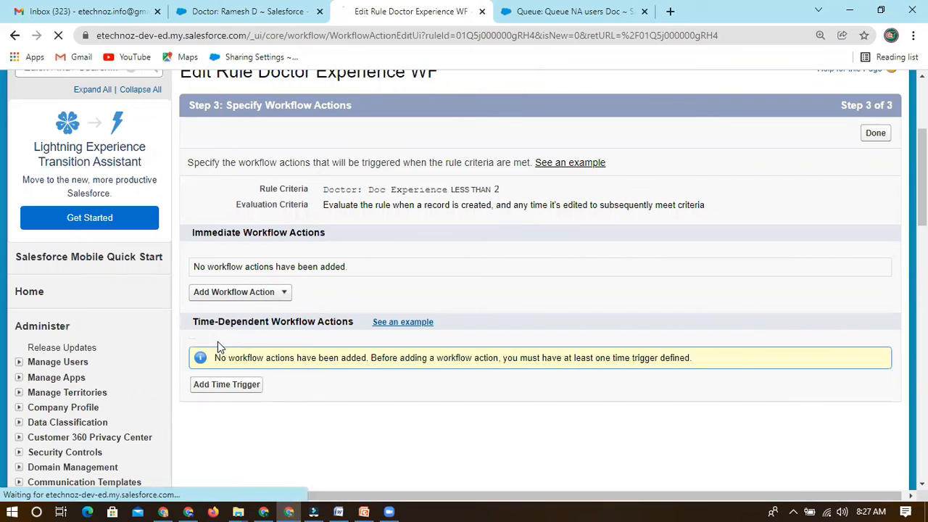
{"action": "scroll", "coordinate": [373, 298], "scroll_direction": "down", "scroll_amount": 3}
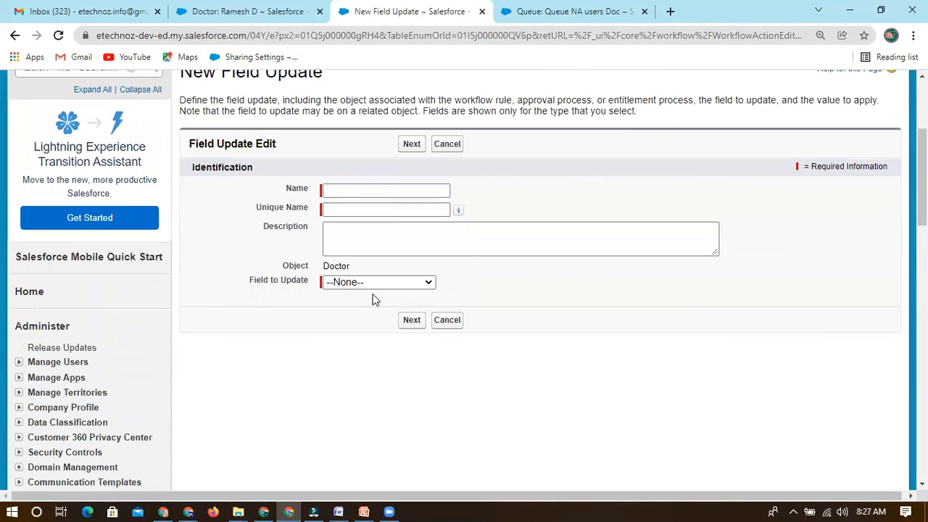
- Select Doctor Designition as the field to update and continue to its value options
{"action": "left_click", "coordinate": [337, 189]}
{"action": "left_click", "coordinate": [337, 189]}
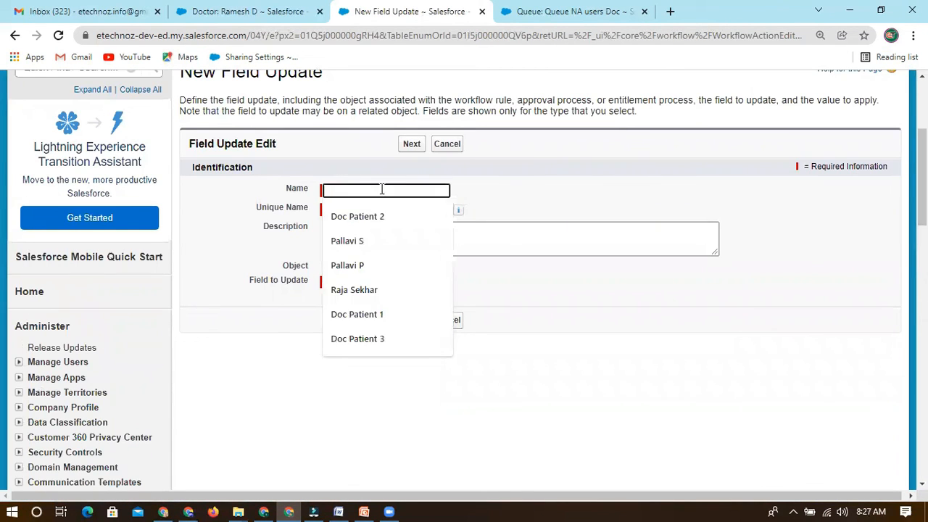
{"action": "left_click_drag", "start_coordinate": [275, 194], "coordinate": [304, 206]}
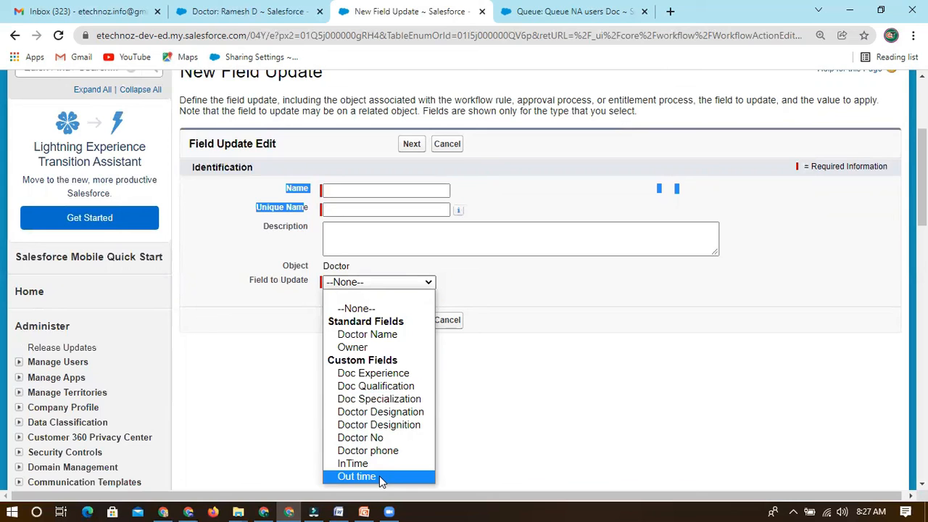
{"action": "left_click", "coordinate": [381, 425]}
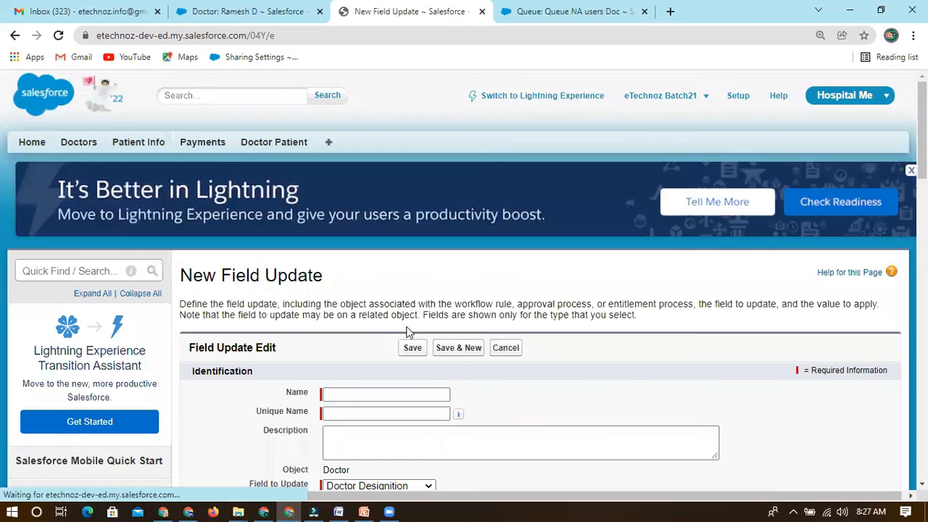
- Check the Field Data Type and choose to use a formula to set the new value
{"action": "scroll", "coordinate": [368, 353], "scroll_direction": "down", "scroll_amount": 4}
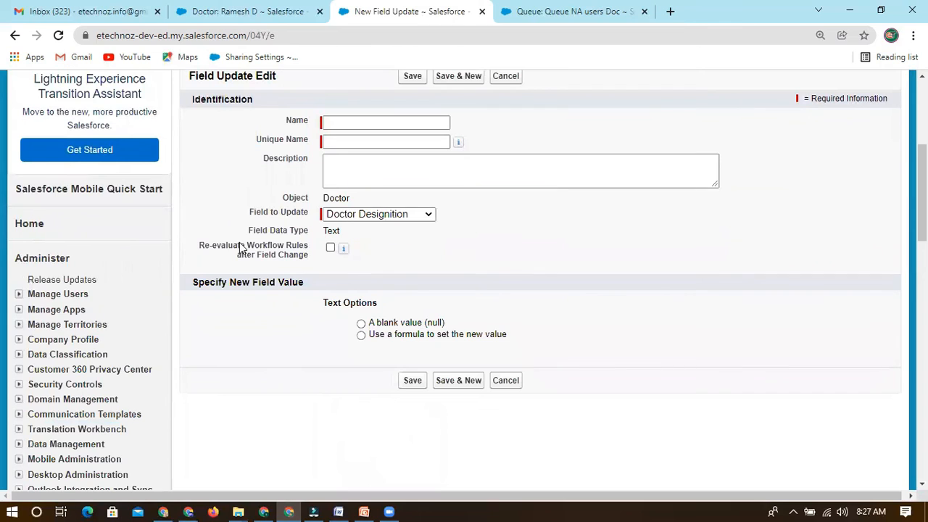
{"action": "left_click_drag", "start_coordinate": [245, 237], "coordinate": [341, 233]}
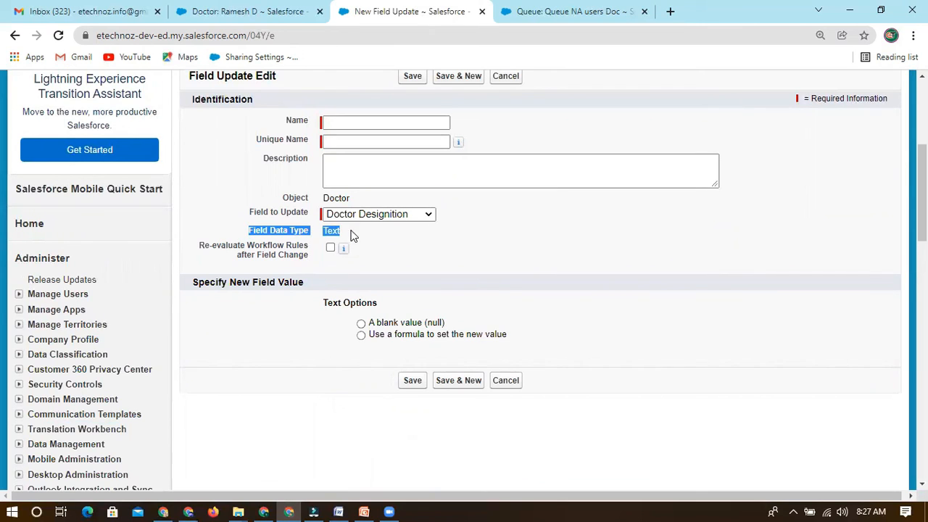
{"action": "left_click", "coordinate": [377, 239]}
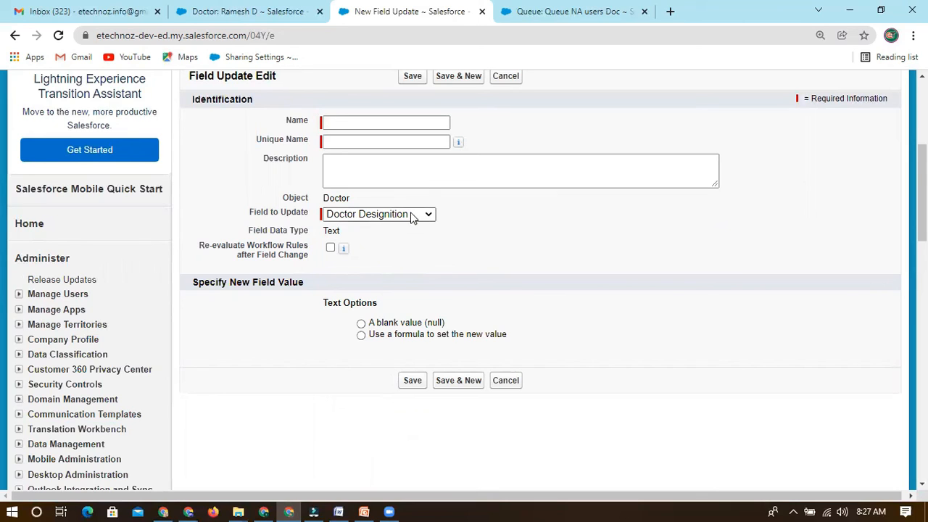
{"action": "left_click", "coordinate": [369, 323]}
{"action": "left_click", "coordinate": [362, 337]}
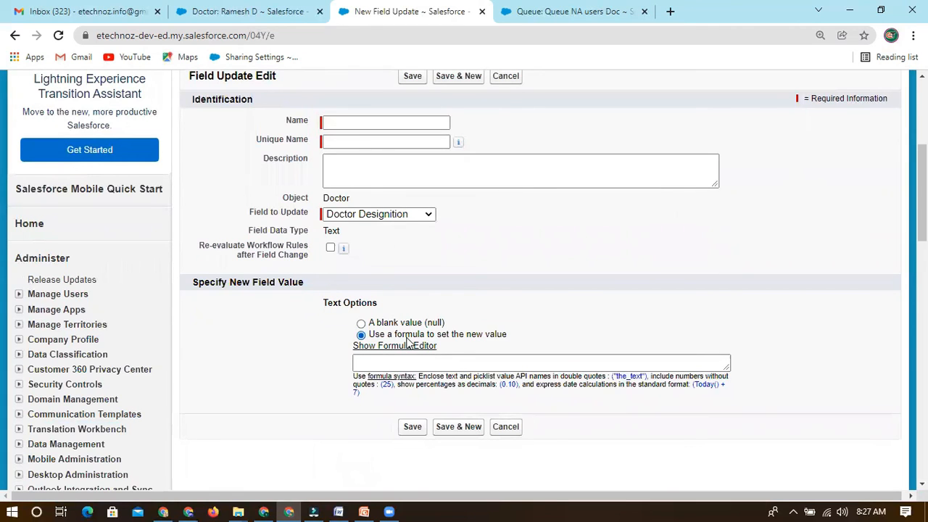
{"action": "left_click_drag", "start_coordinate": [386, 335], "coordinate": [533, 336]}
{"action": "left_click", "coordinate": [444, 353]}
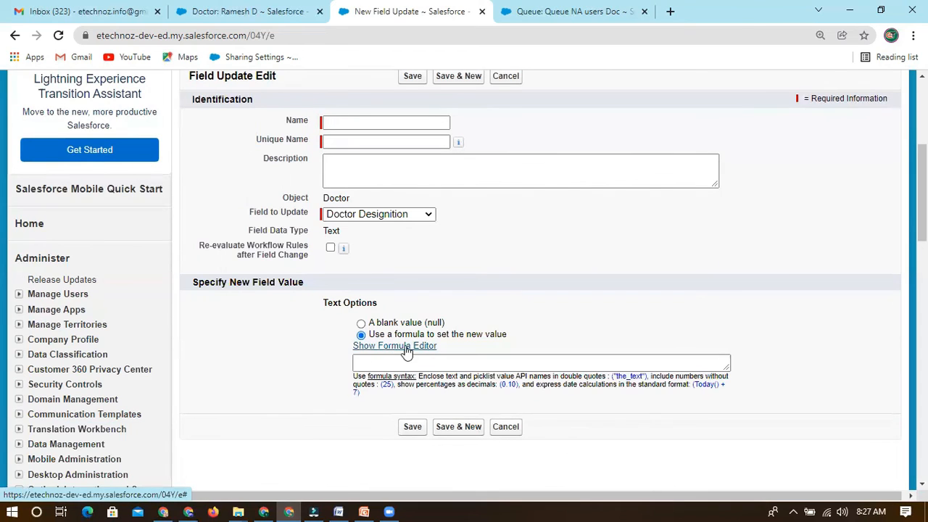
- Review the Object and Field to Update entries of the new field update
{"action": "left_click_drag", "start_coordinate": [244, 215], "coordinate": [308, 216]}
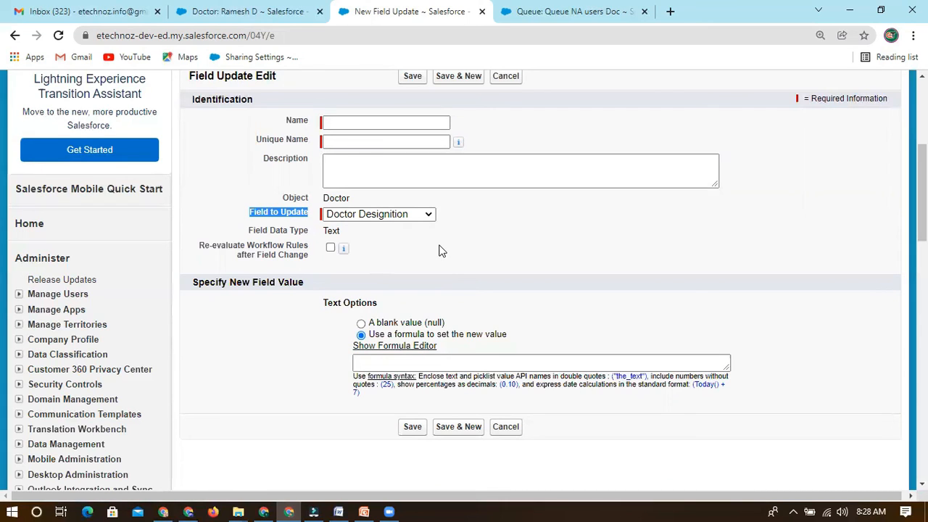
{"action": "scroll", "coordinate": [484, 272], "scroll_direction": "up", "scroll_amount": 1}
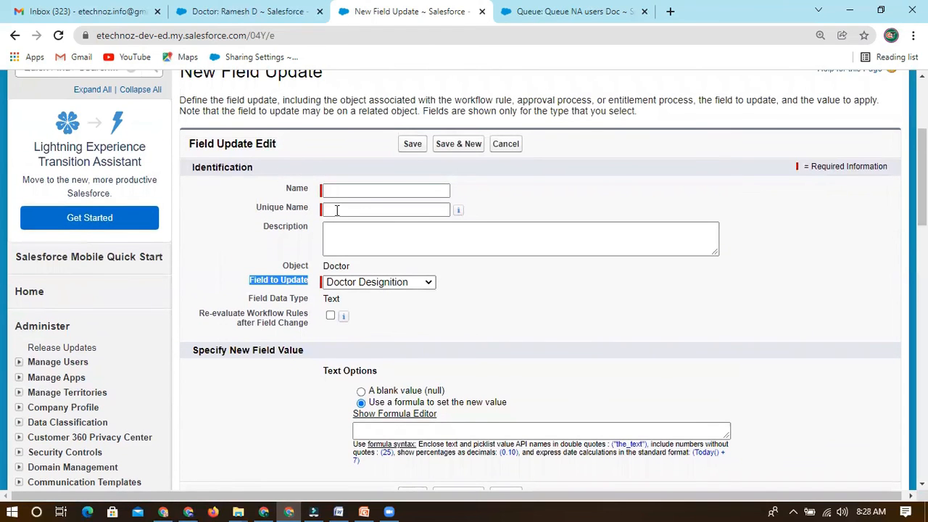
{"action": "double_click", "coordinate": [348, 267]}
{"action": "left_click_drag", "start_coordinate": [240, 282], "coordinate": [358, 288]}
{"action": "left_click", "coordinate": [467, 296]}
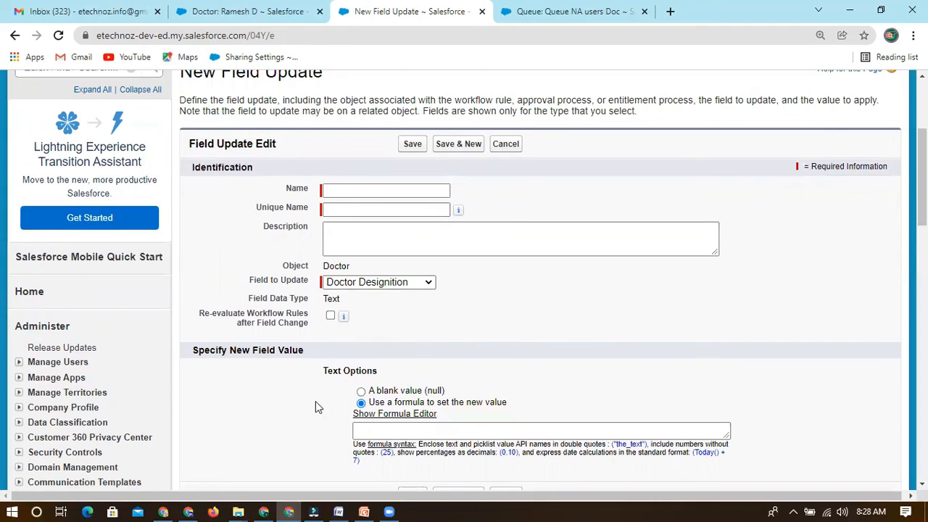
- Show the formula editor for the new field value and look through its function list
{"action": "scroll", "coordinate": [290, 425], "scroll_direction": "down", "scroll_amount": 1}
{"action": "left_click", "coordinate": [410, 351]}
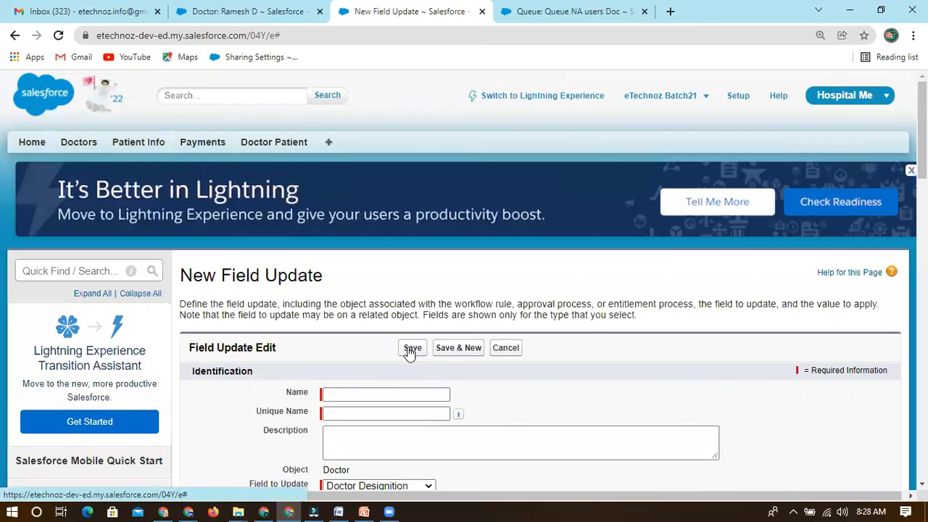
{"action": "scroll", "coordinate": [411, 403], "scroll_direction": "down", "scroll_amount": 5}
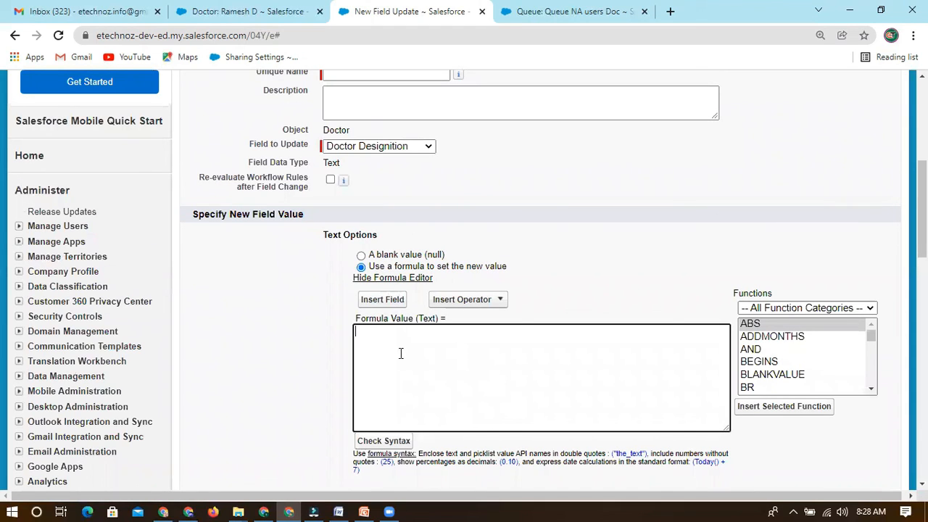
{"action": "scroll", "coordinate": [776, 348], "scroll_direction": "down", "scroll_amount": 10}
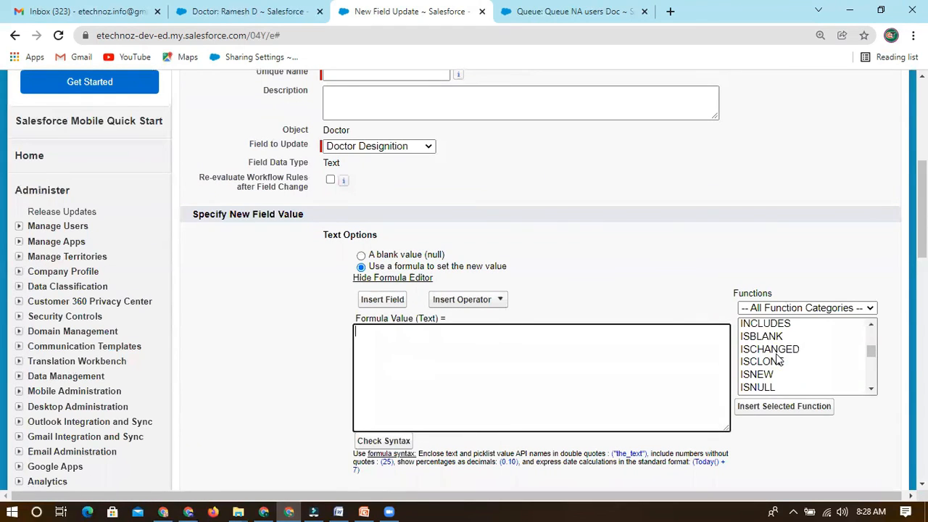
{"action": "scroll", "coordinate": [782, 359], "scroll_direction": "up", "scroll_amount": 10}
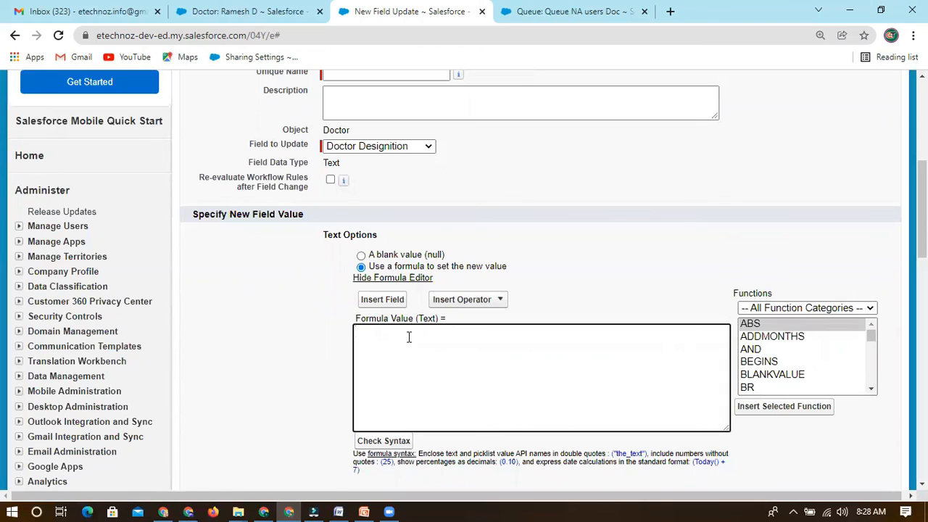
{"action": "scroll", "coordinate": [450, 348], "scroll_direction": "down", "scroll_amount": 2}
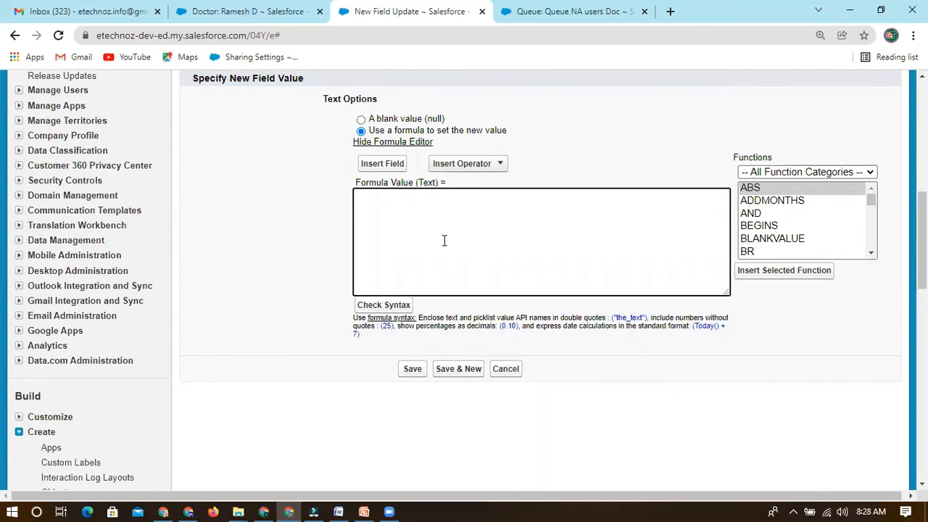
- Review the field update form once more and cancel the new field update
{"action": "scroll", "coordinate": [389, 250], "scroll_direction": "up", "scroll_amount": 7}
{"action": "scroll", "coordinate": [507, 288], "scroll_direction": "down", "scroll_amount": 1}
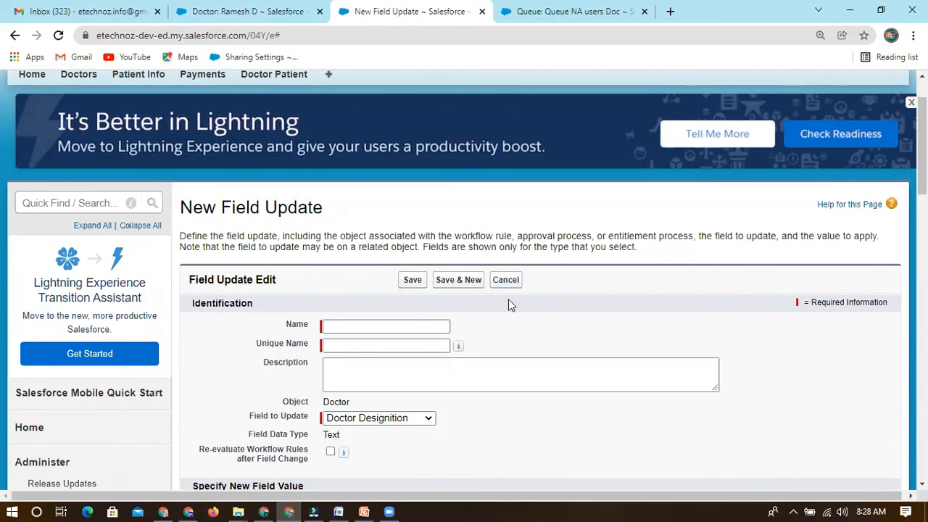
{"action": "scroll", "coordinate": [349, 374], "scroll_direction": "down", "scroll_amount": 2}
{"action": "scroll", "coordinate": [406, 377], "scroll_direction": "down", "scroll_amount": 2}
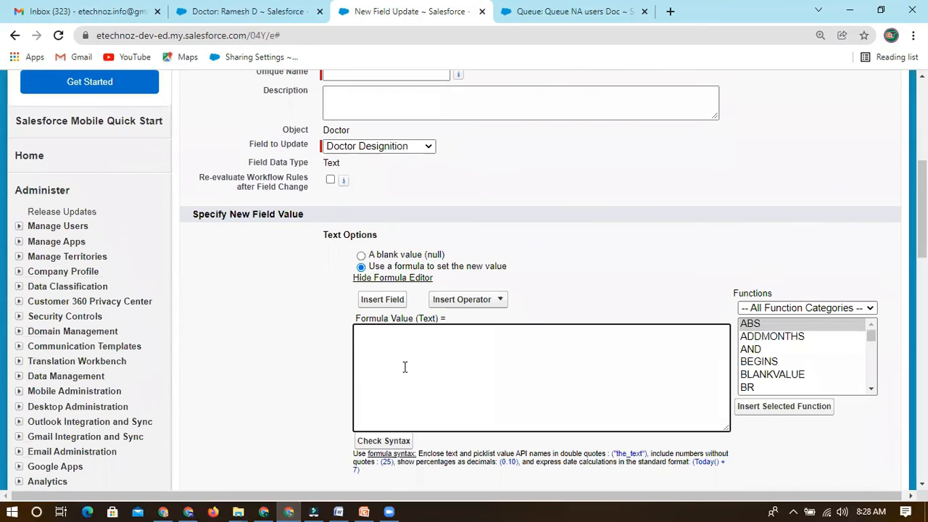
{"action": "scroll", "coordinate": [436, 340], "scroll_direction": "up", "scroll_amount": 1}
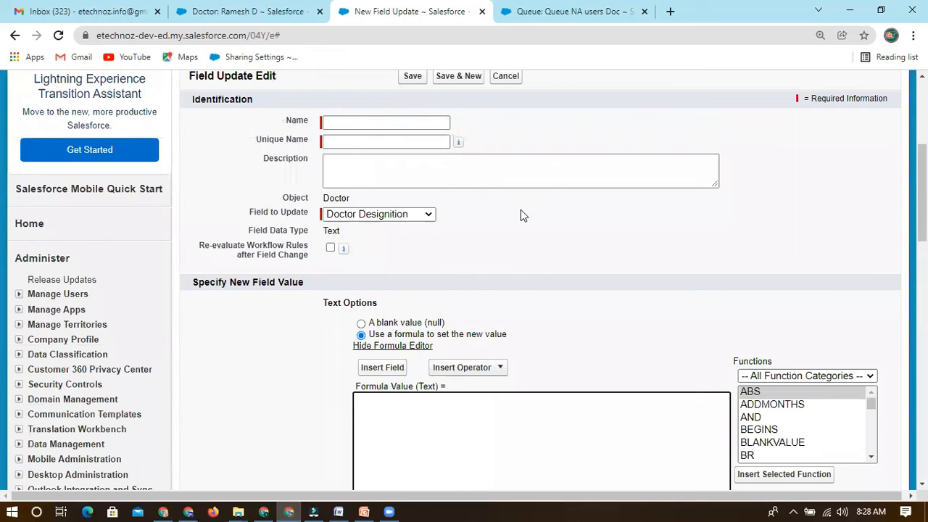
{"action": "scroll", "coordinate": [507, 223], "scroll_direction": "up", "scroll_amount": 1}
{"action": "left_click", "coordinate": [507, 144]}
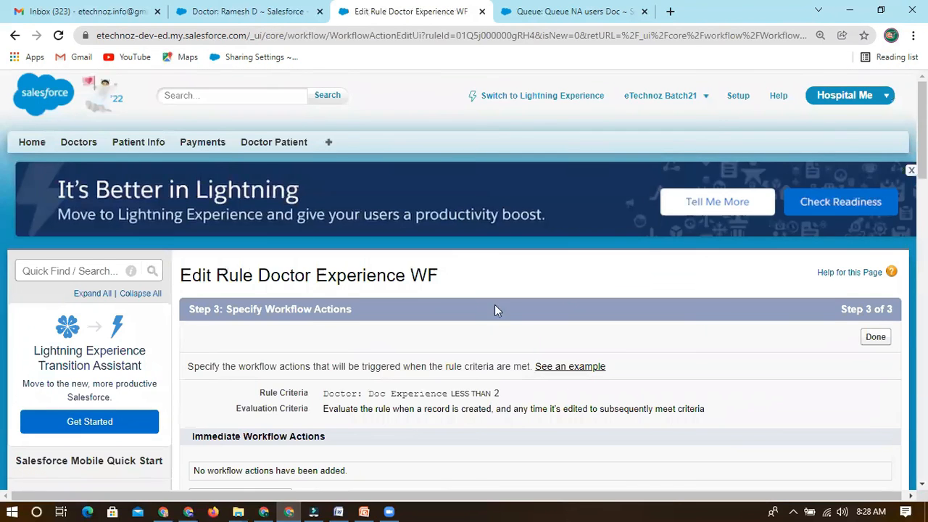
- Start a new email alert as an immediate workflow action and examine its template and recipient settings
{"action": "scroll", "coordinate": [353, 355], "scroll_direction": "down", "scroll_amount": 3}
{"action": "left_click", "coordinate": [259, 293]}
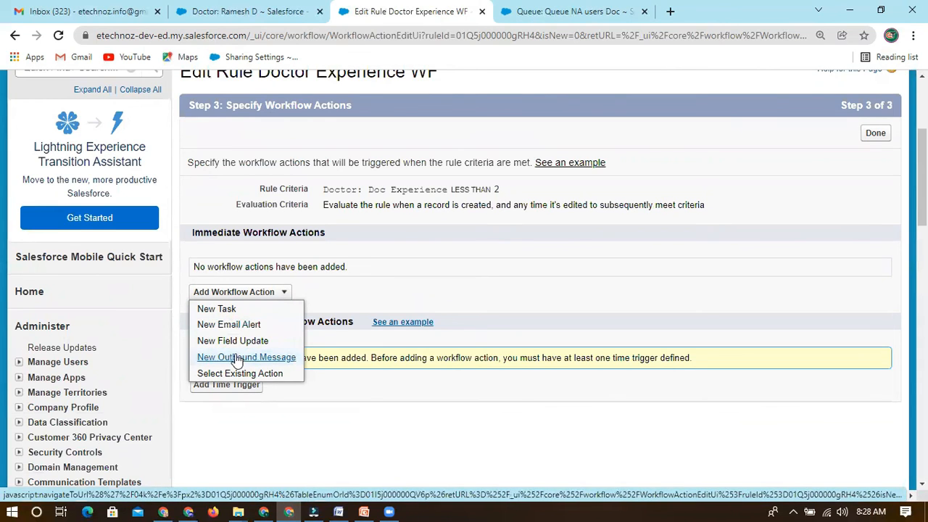
{"action": "left_click", "coordinate": [225, 324]}
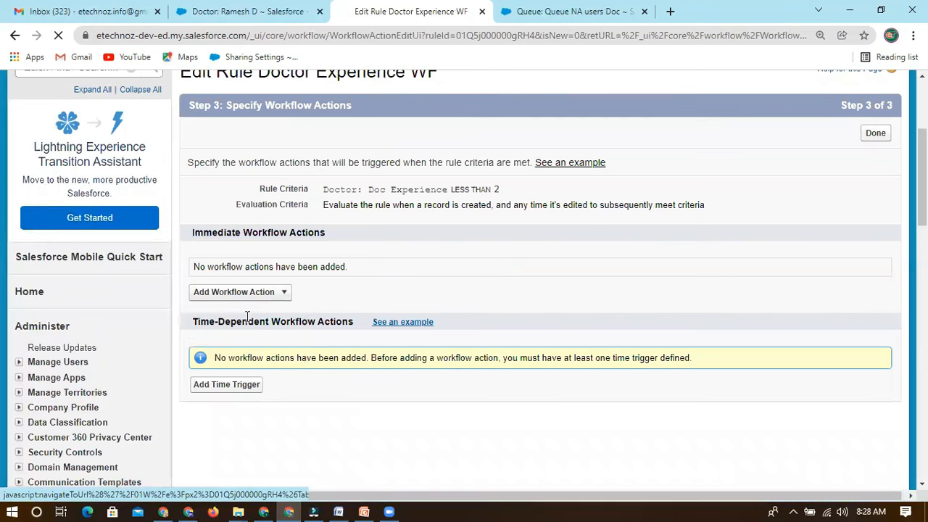
{"action": "scroll", "coordinate": [297, 348], "scroll_direction": "down", "scroll_amount": 2}
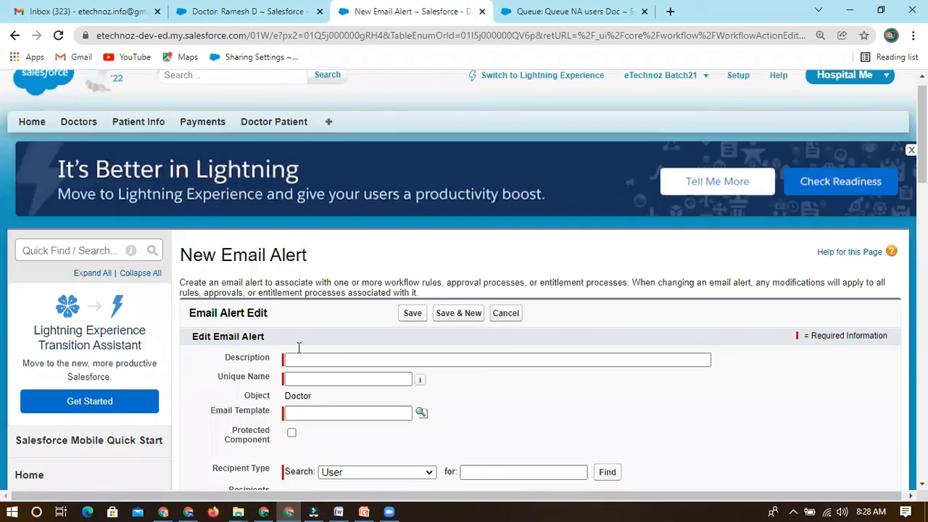
{"action": "scroll", "coordinate": [315, 327], "scroll_direction": "down", "scroll_amount": 2}
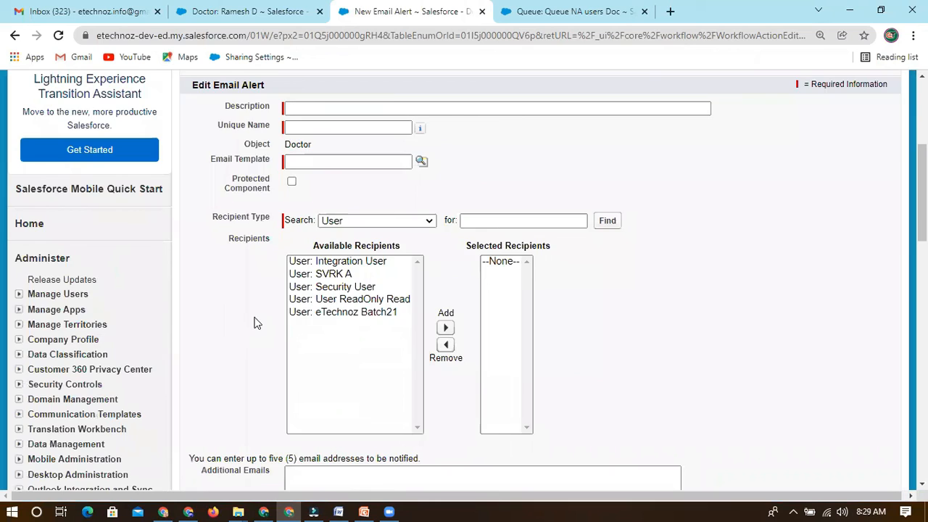
{"action": "scroll", "coordinate": [305, 309], "scroll_direction": "up", "scroll_amount": 1}
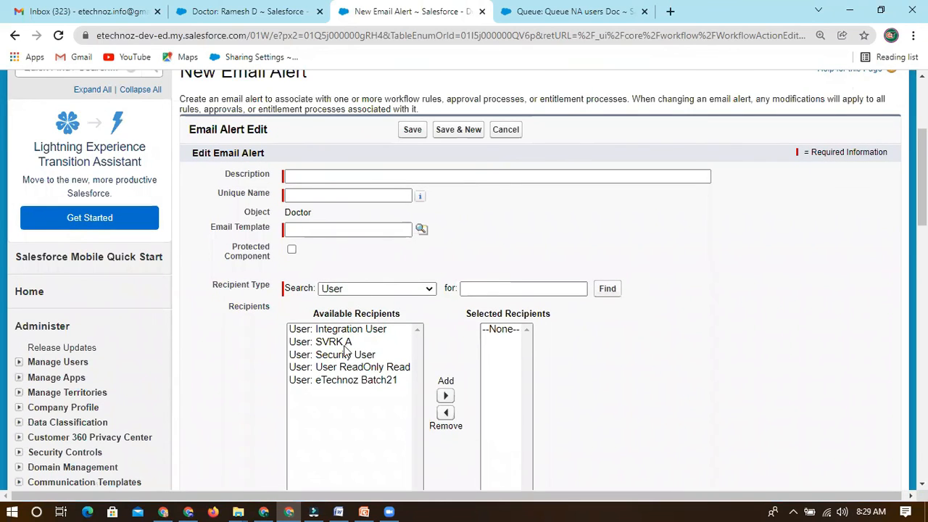